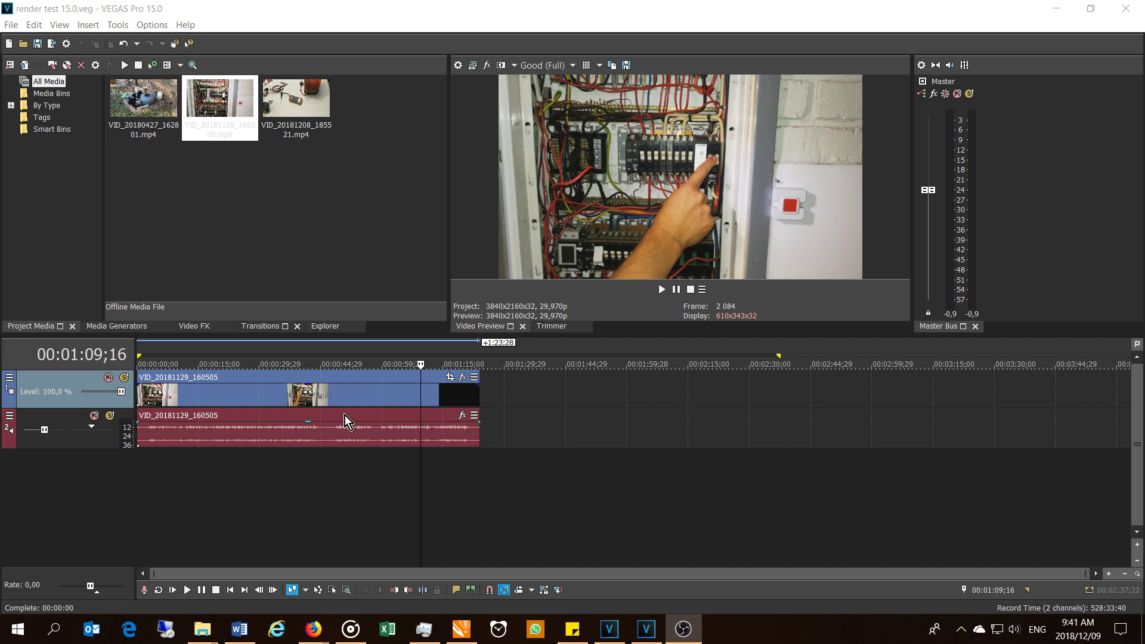
- Preview the VID_20181129_160505 clip at several points along the timeline, including its end
click(365, 394)
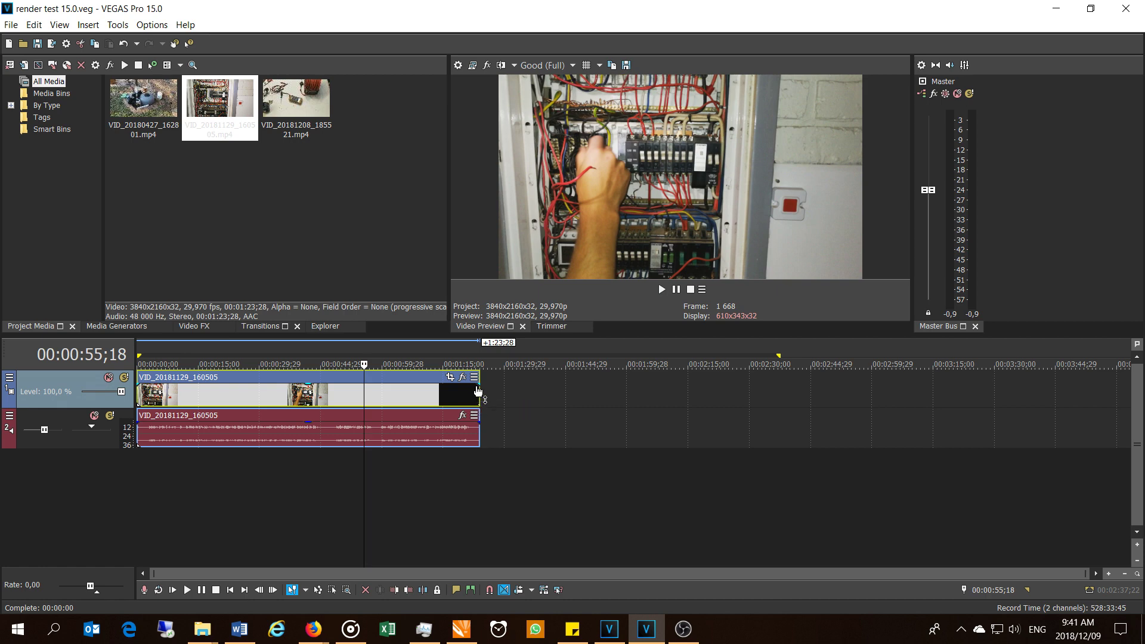
click(479, 394)
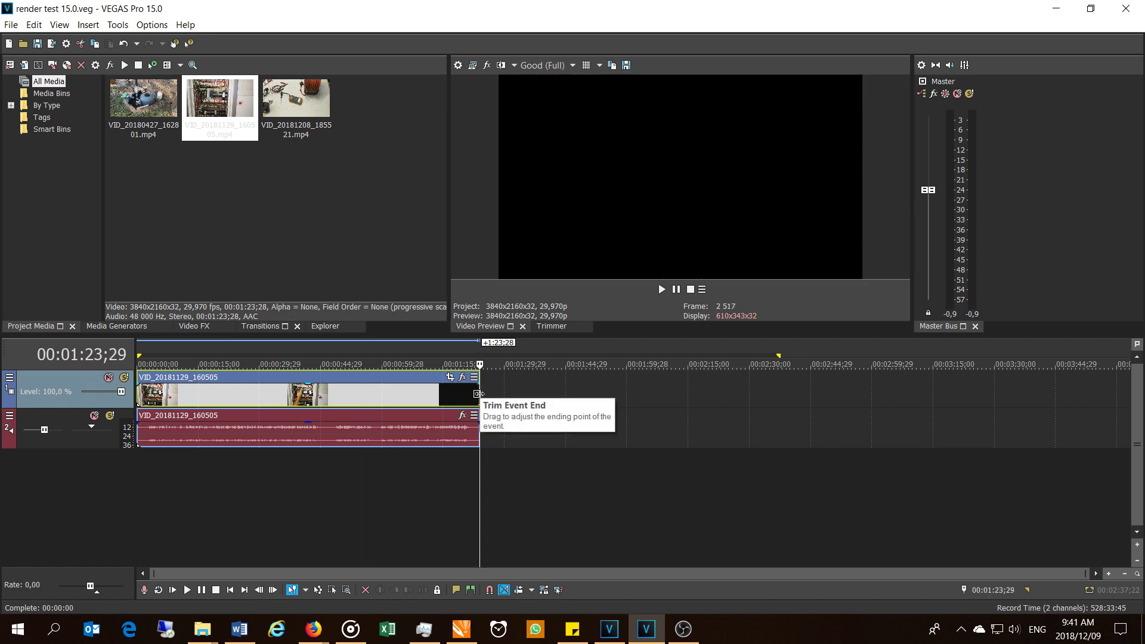
click(391, 396)
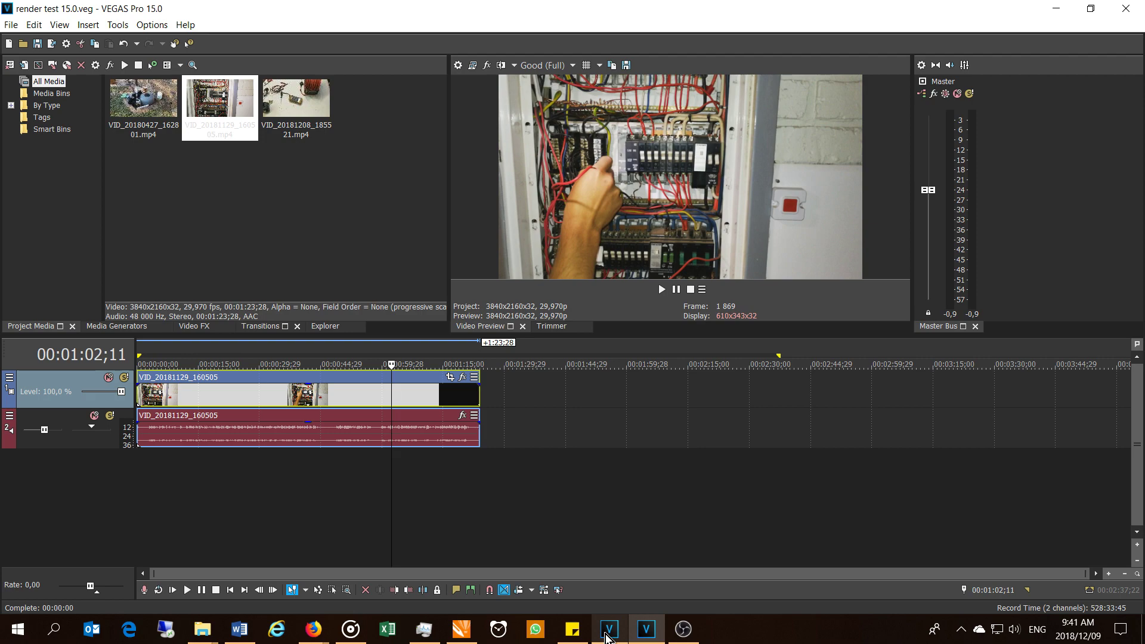
- Switch to the VEGAS Pro 16 project and review the RAM preview, rendering threads and GPU acceleration options in its video preferences
click(608, 632)
click(154, 25)
click(179, 463)
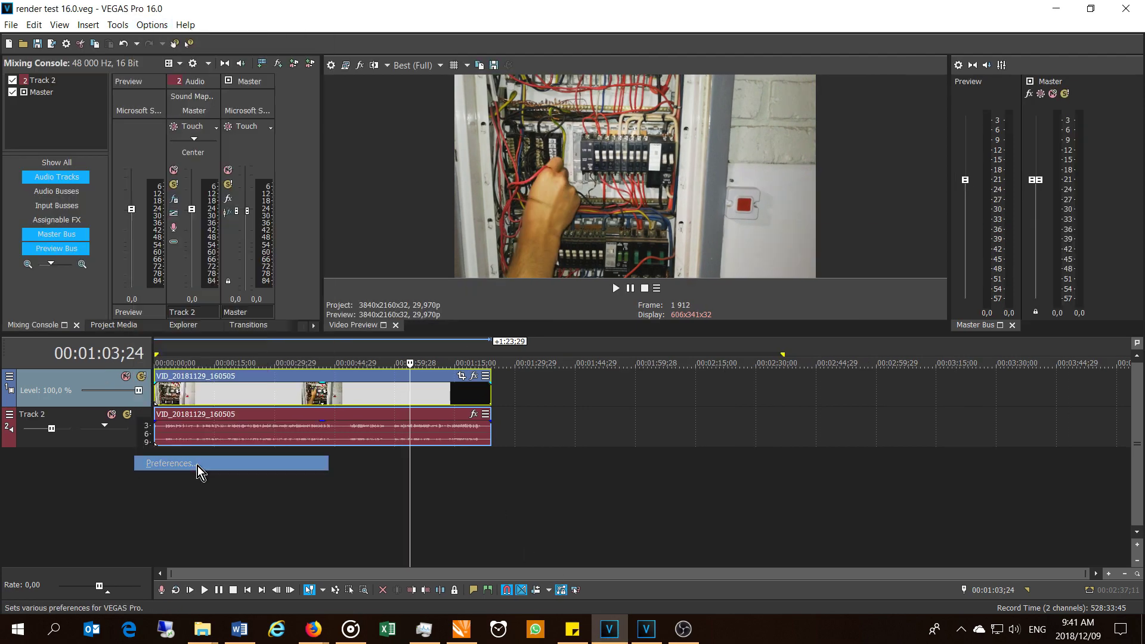
click(477, 86)
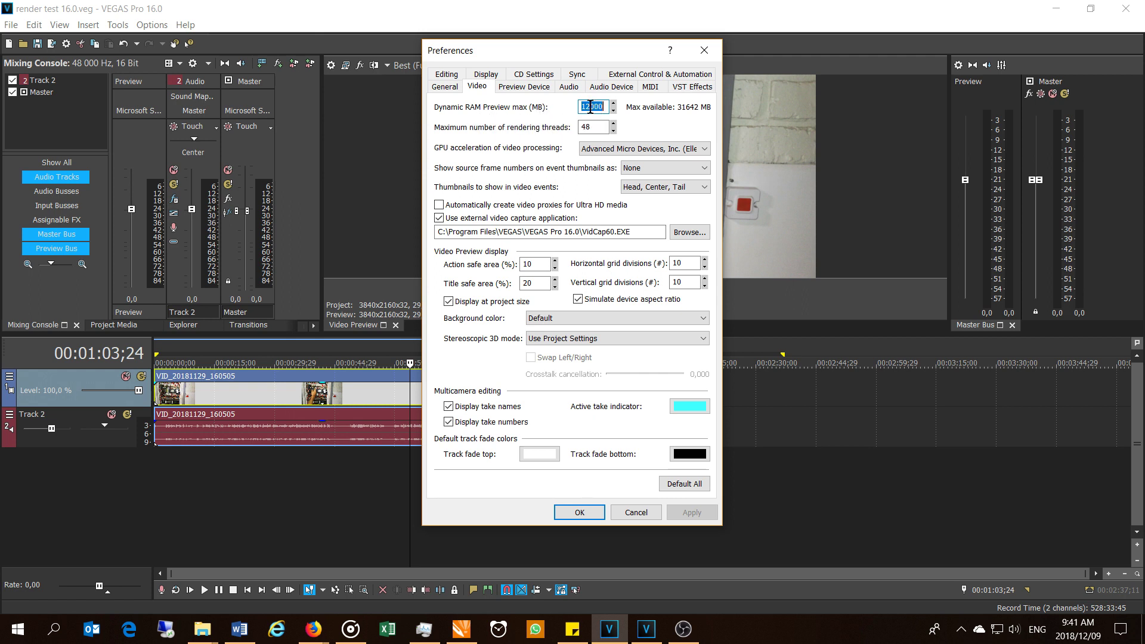
click(591, 128)
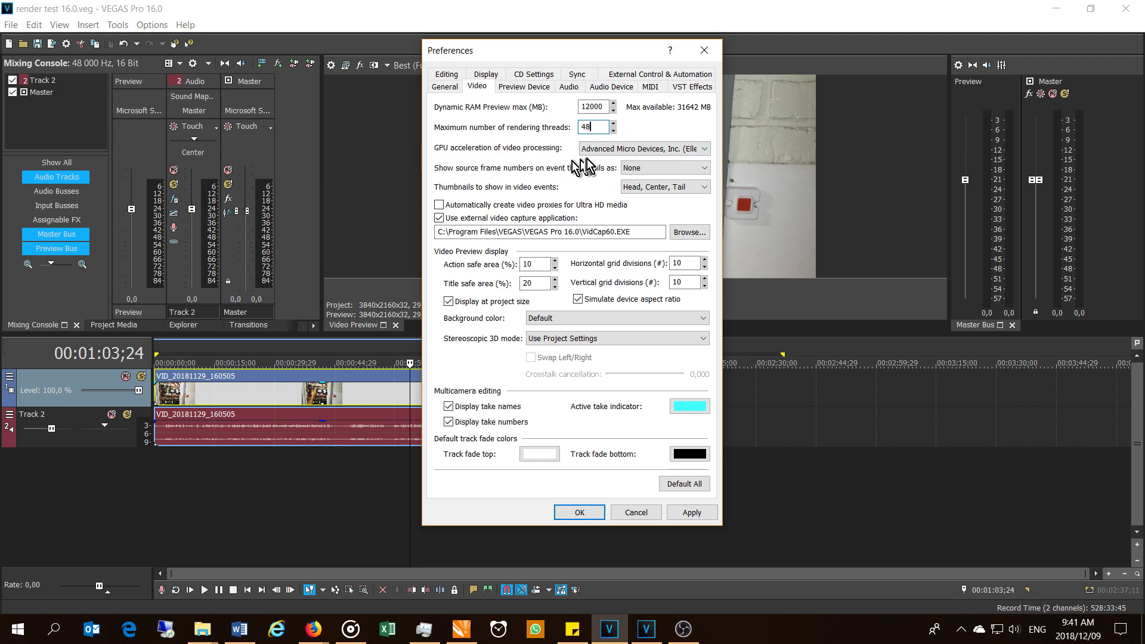
click(617, 153)
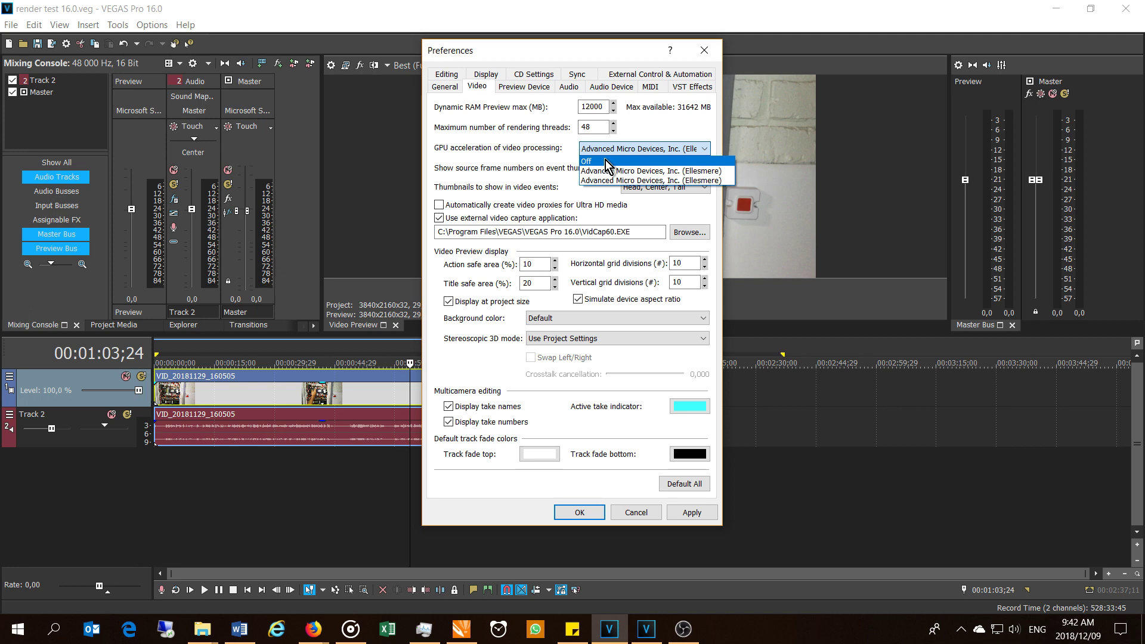
click(567, 189)
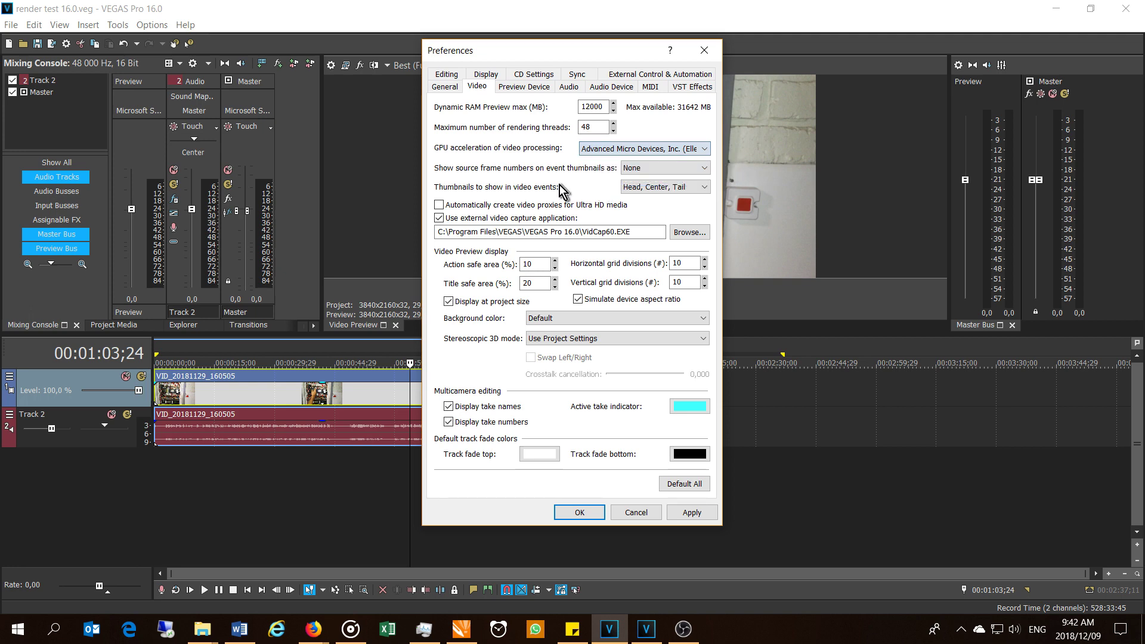
- Switch to the VEGAS Pro 15 project, review the GPU acceleration choices in its video preferences, and close them without saving
click(646, 629)
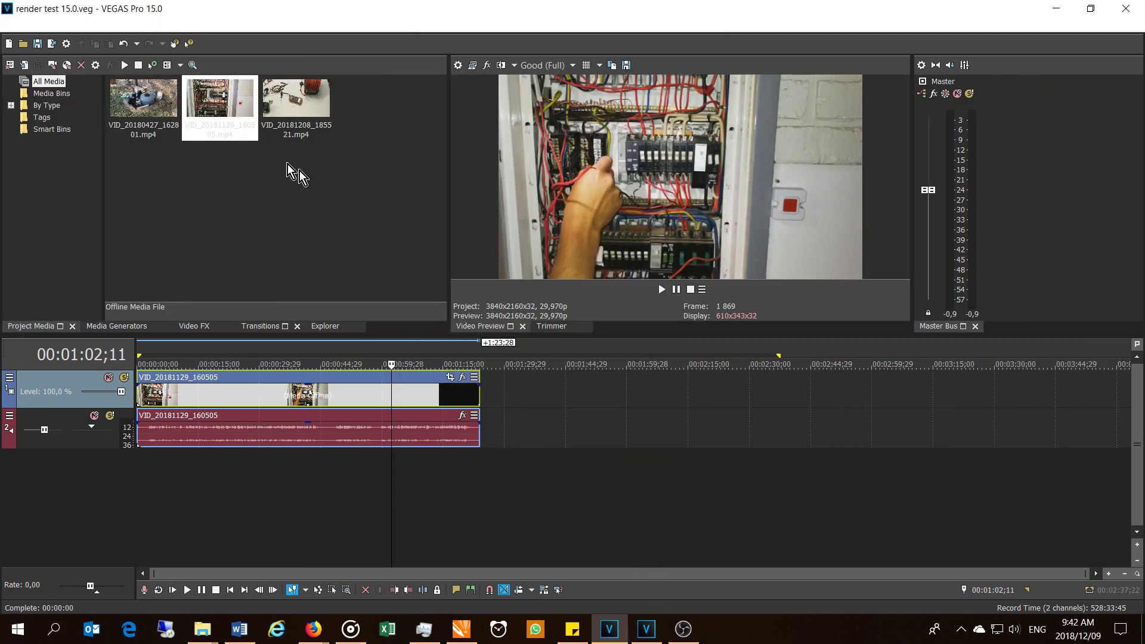
click(152, 25)
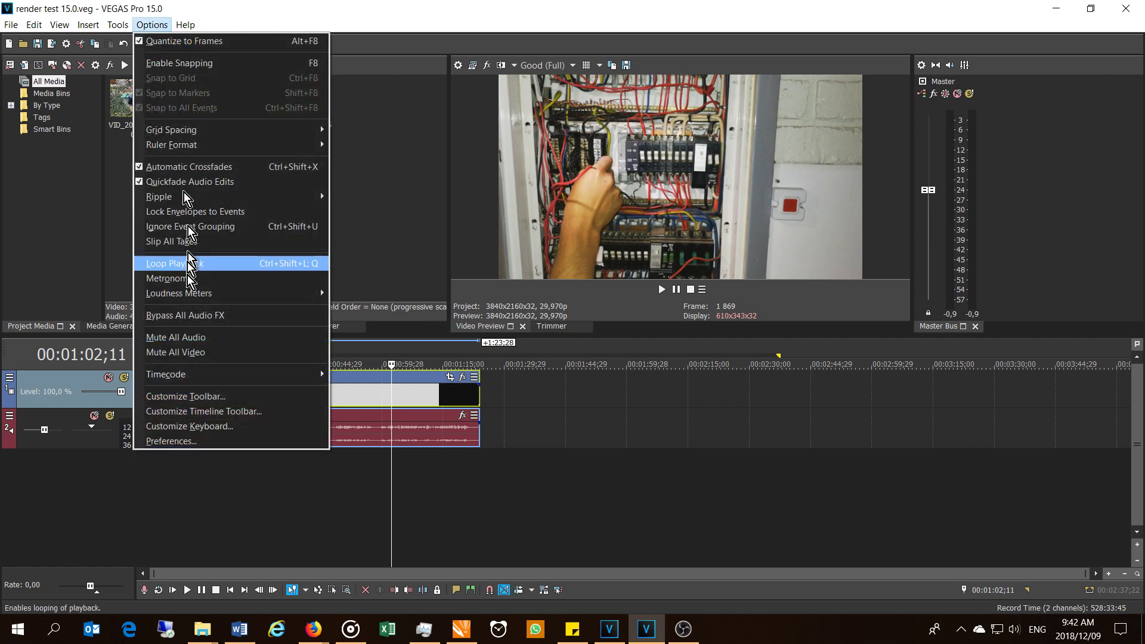
click(199, 441)
click(478, 89)
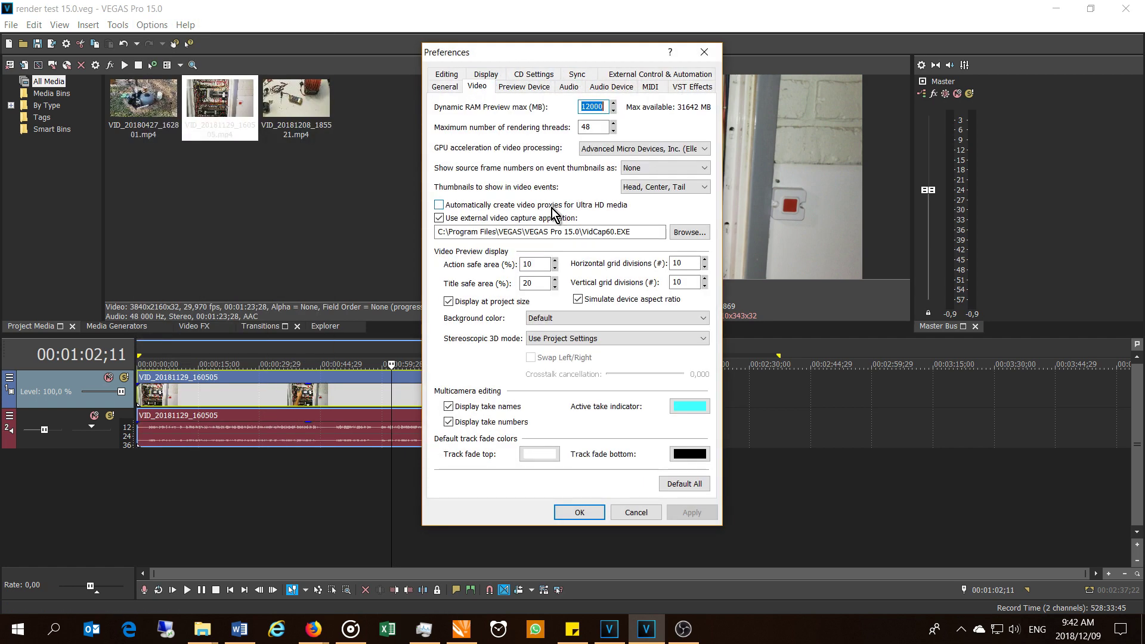
click(602, 151)
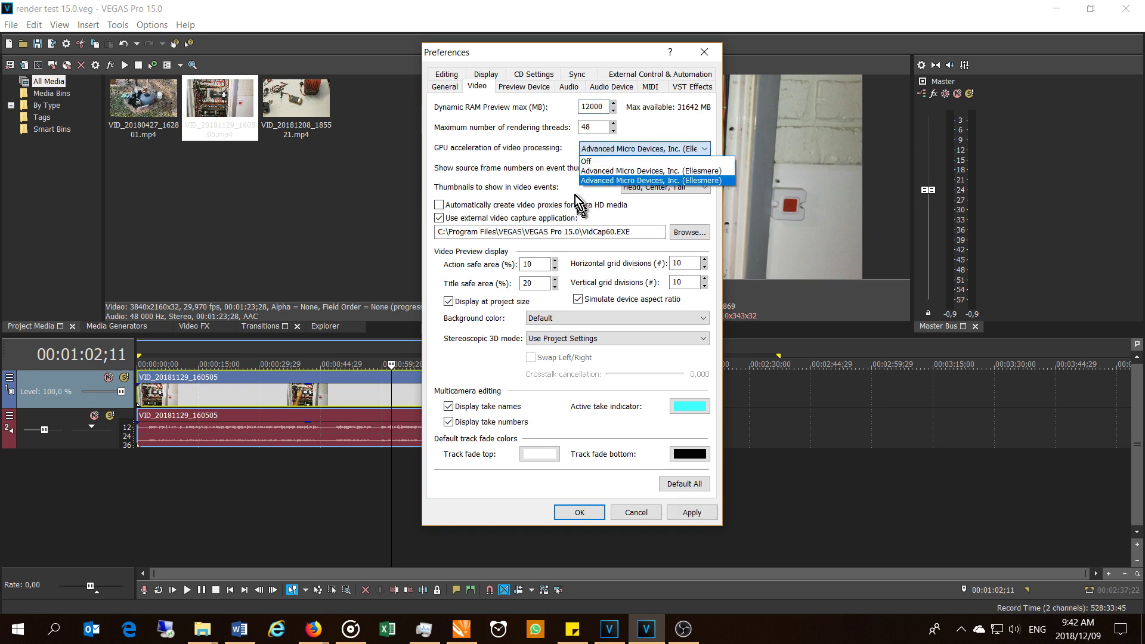
click(596, 180)
click(636, 513)
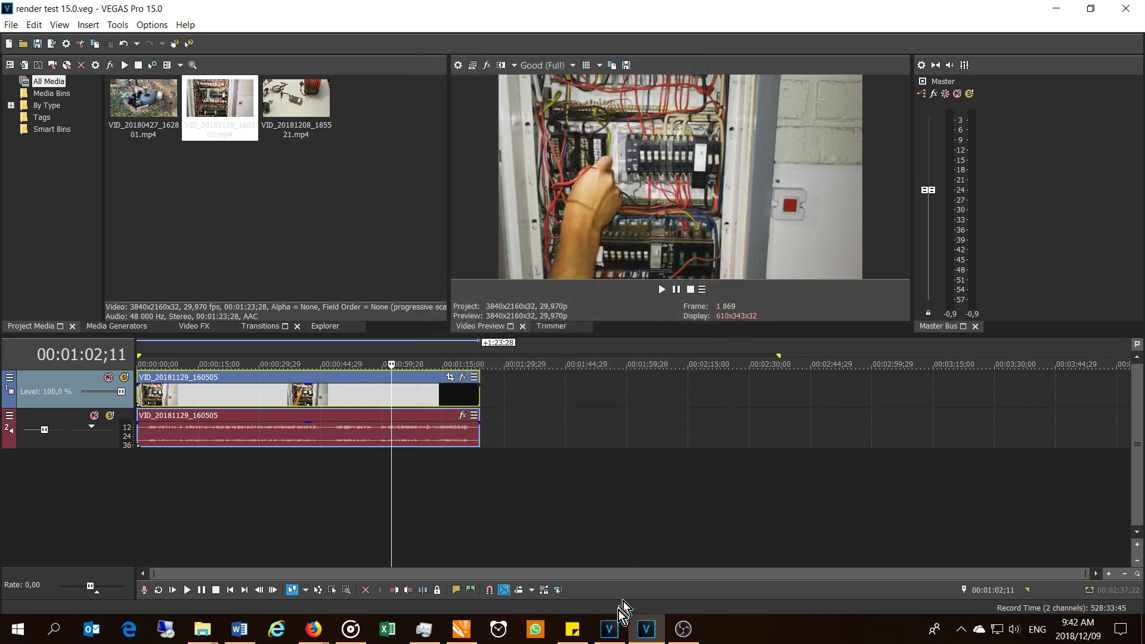
- Return to VEGAS Pro 16, cancel its preferences, and select the time range covering the whole clip
click(609, 629)
click(645, 513)
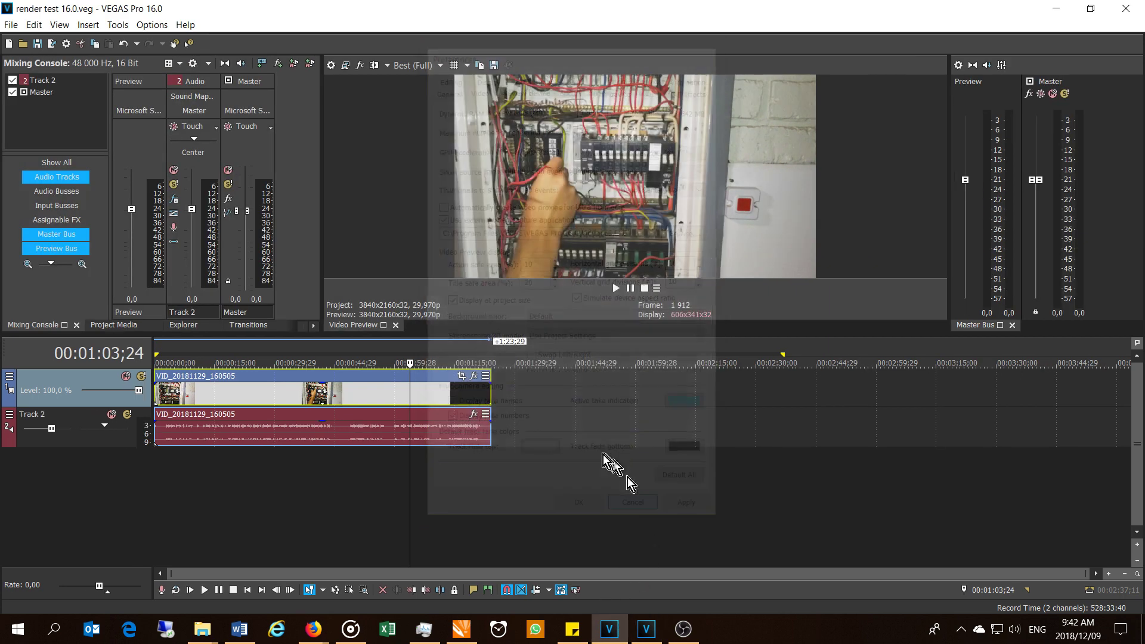
drag(493, 463, 134, 471)
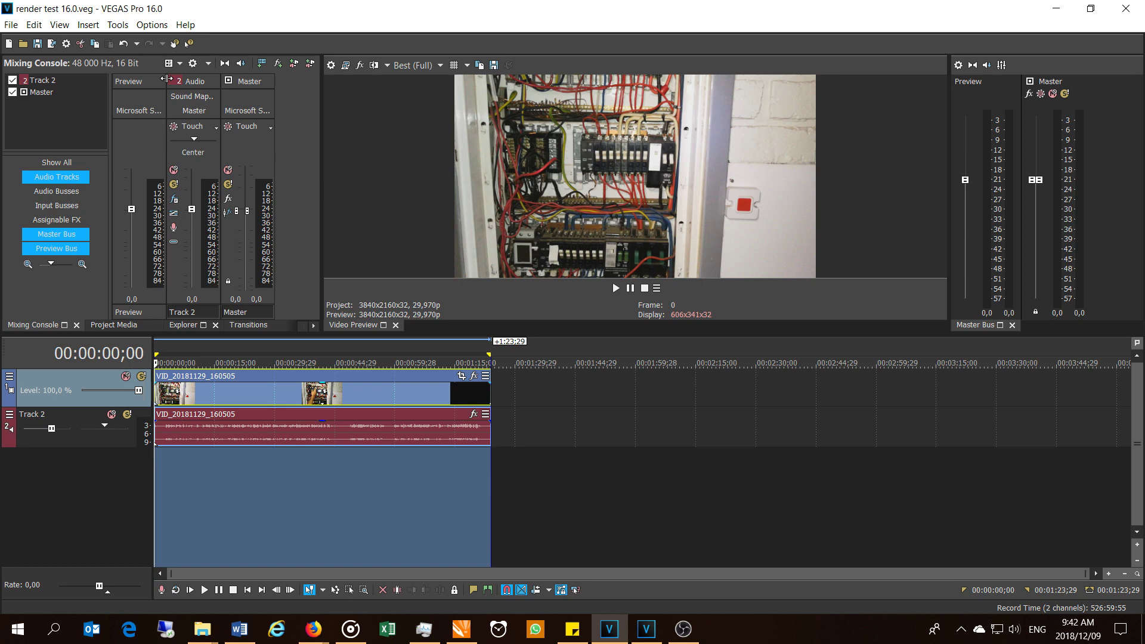
- Set up a render of the project using the MAGIX AVC/AAC MP4 format and the Internet 4K 2160p 29.97 fps template
click(8, 27)
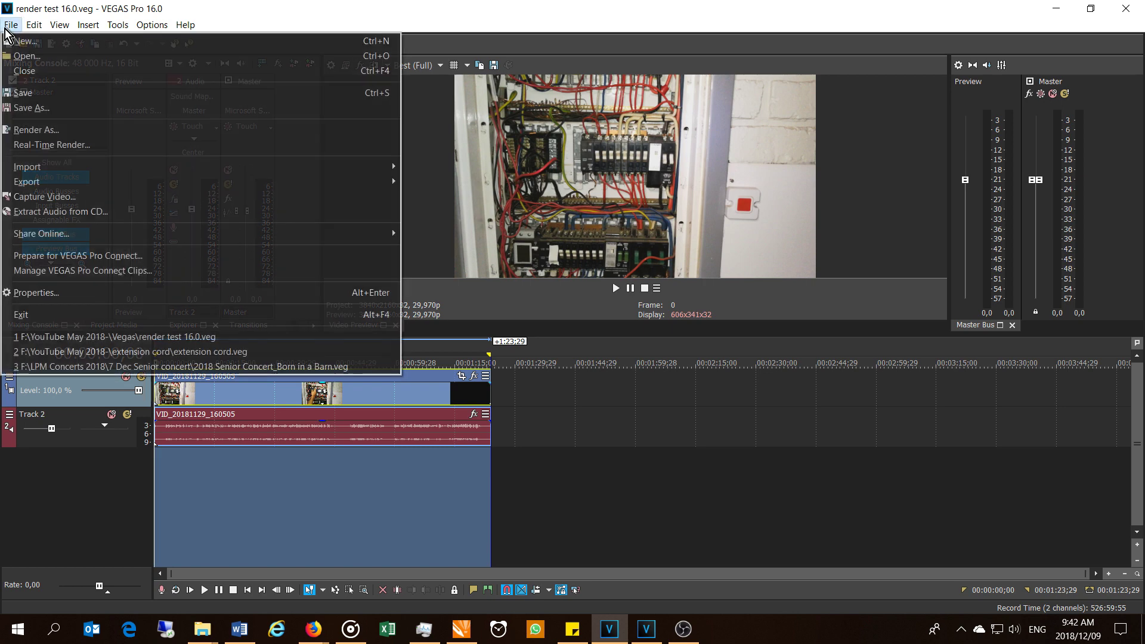
mouse_move(58, 168)
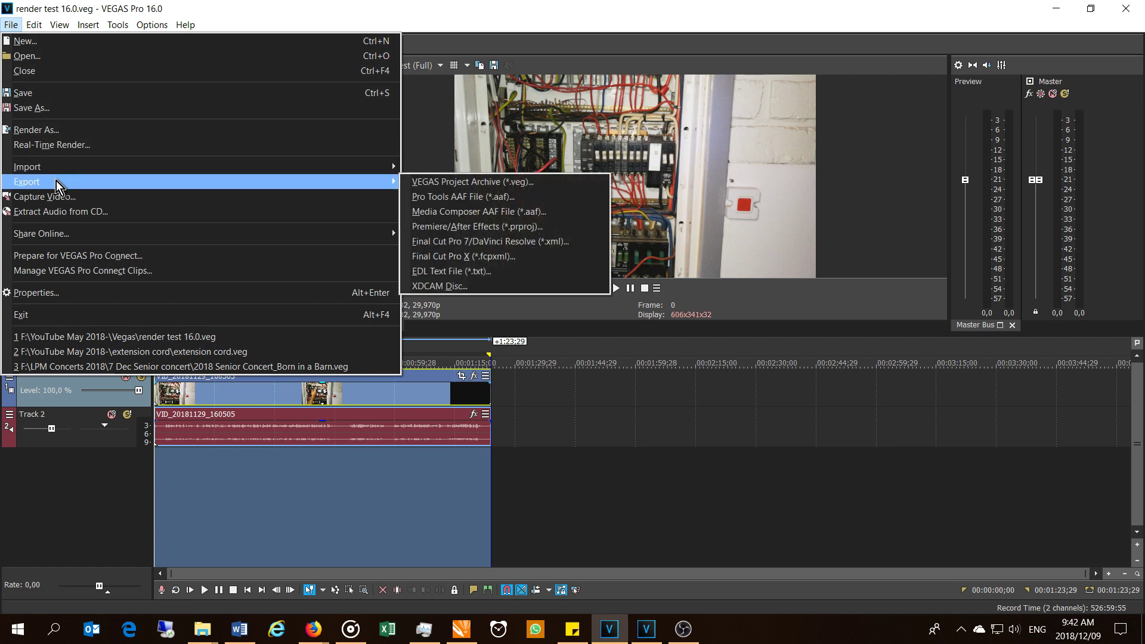
click(56, 128)
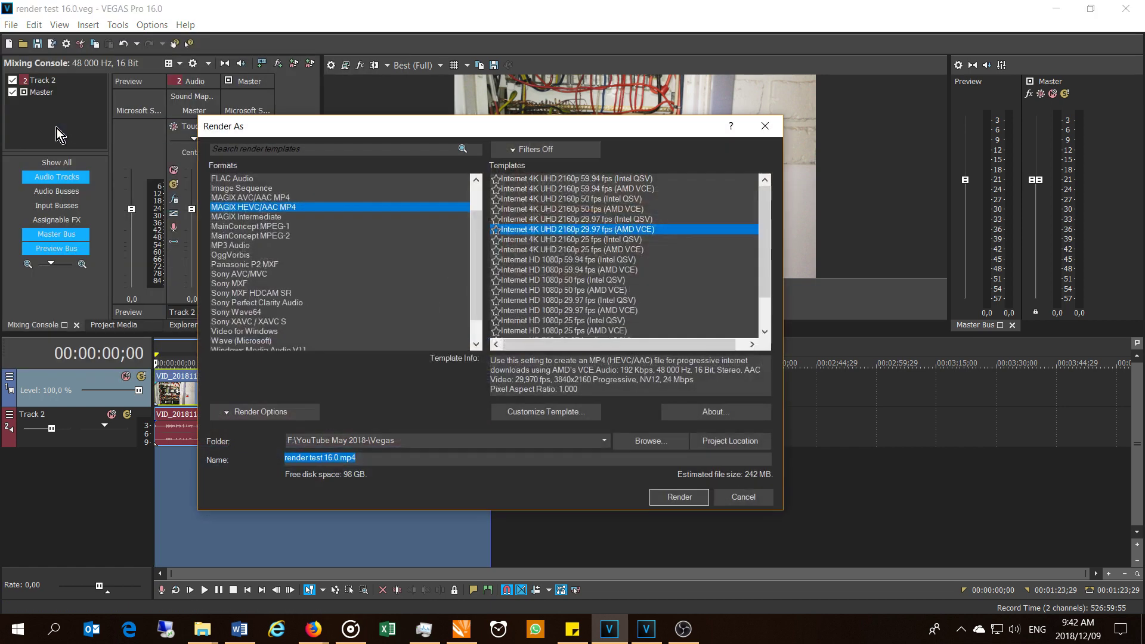
click(259, 199)
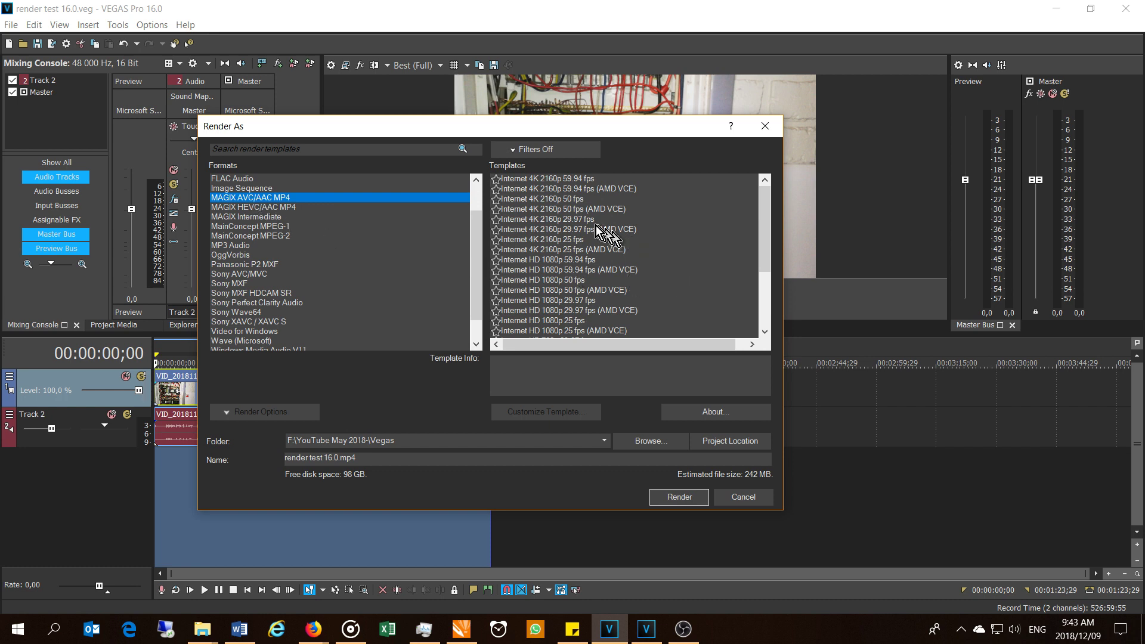
click(511, 220)
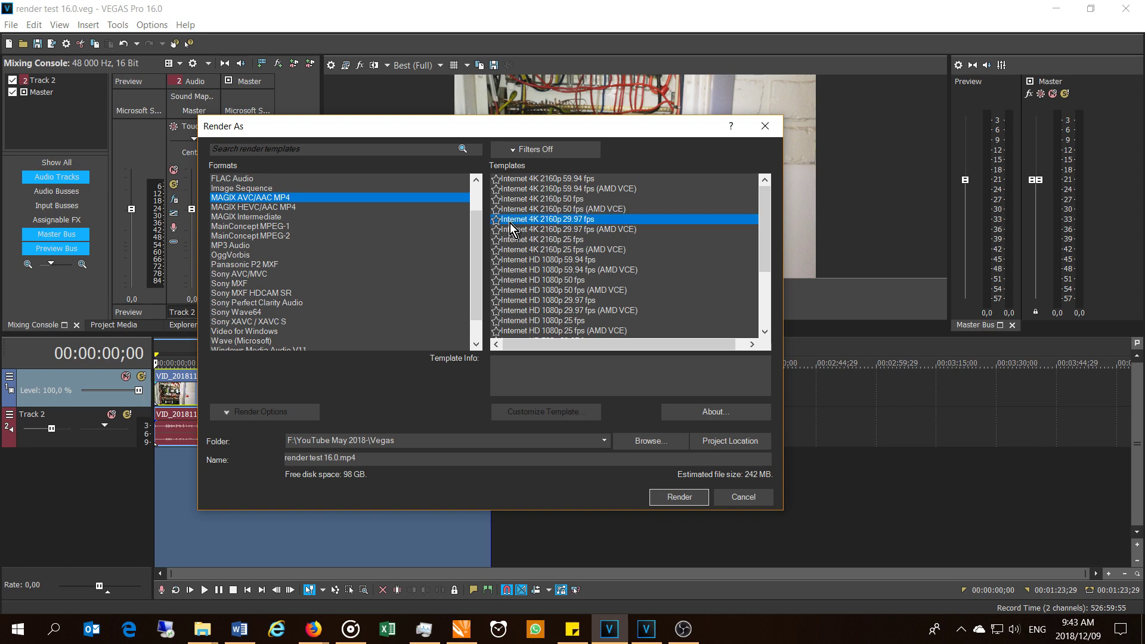
drag(617, 126, 636, 379)
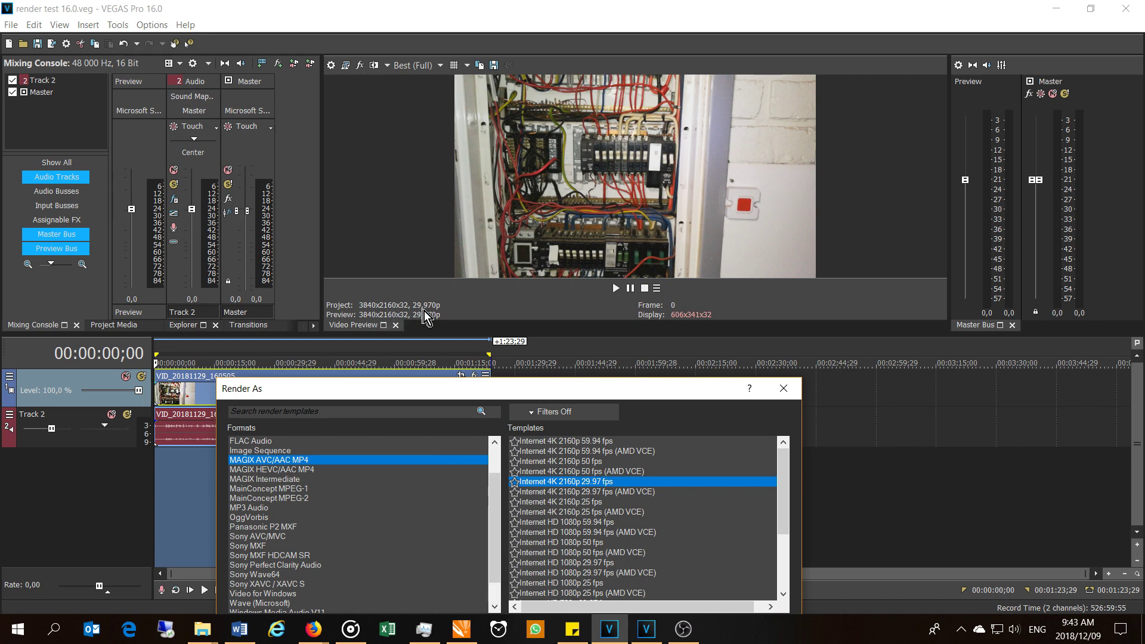
drag(535, 390, 526, 169)
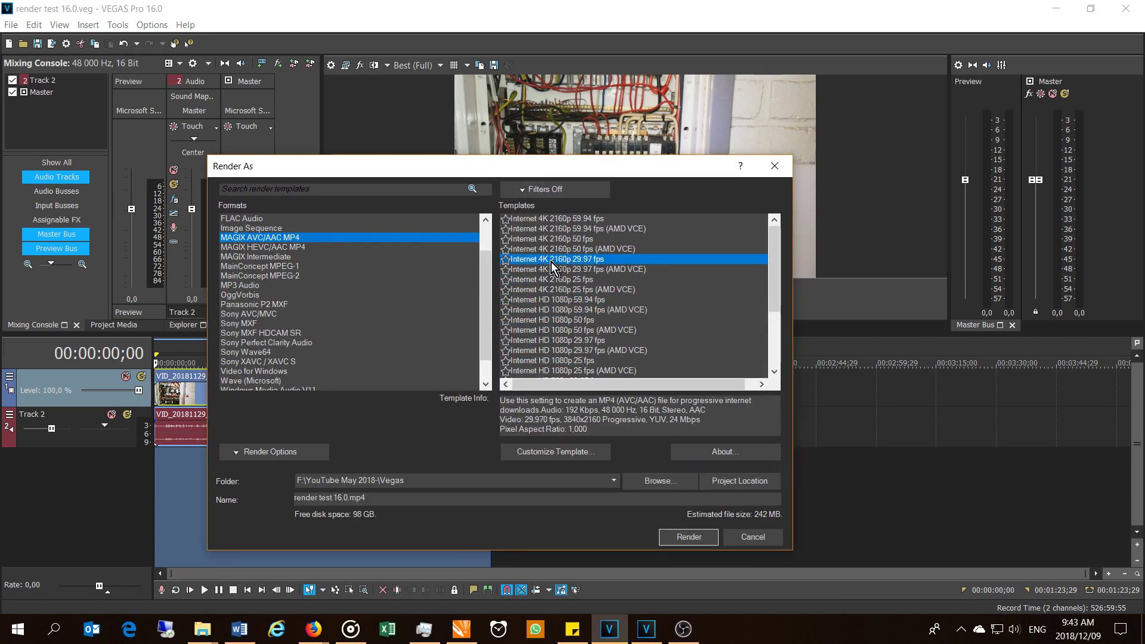
- Review the template's custom video settings, accept them, and start rendering render test 16.0.mp4
click(557, 451)
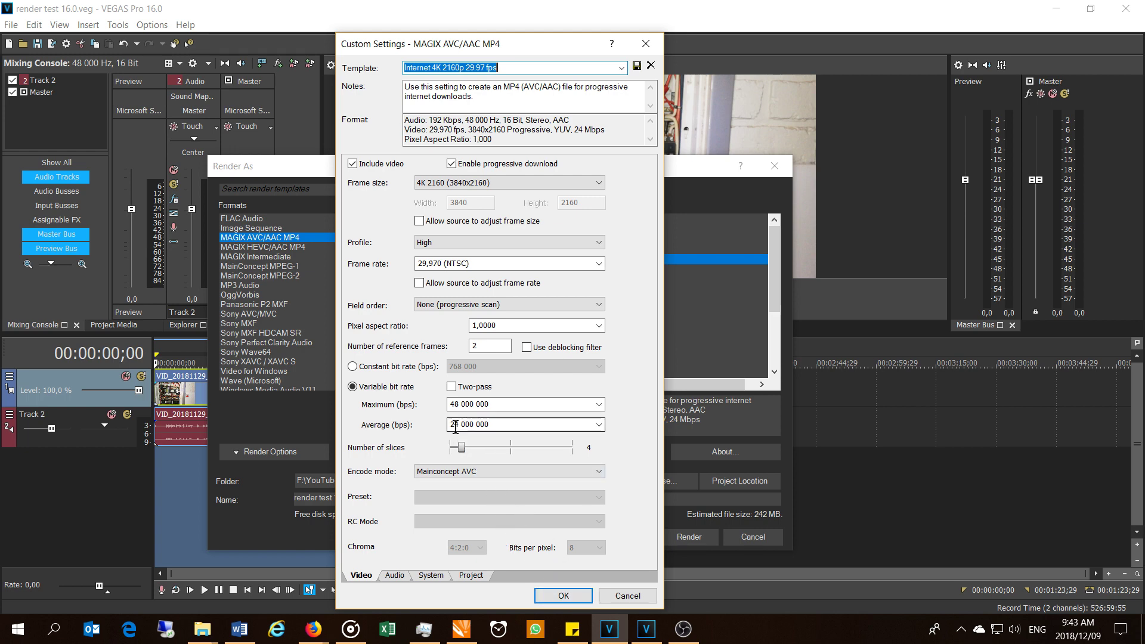
click(559, 596)
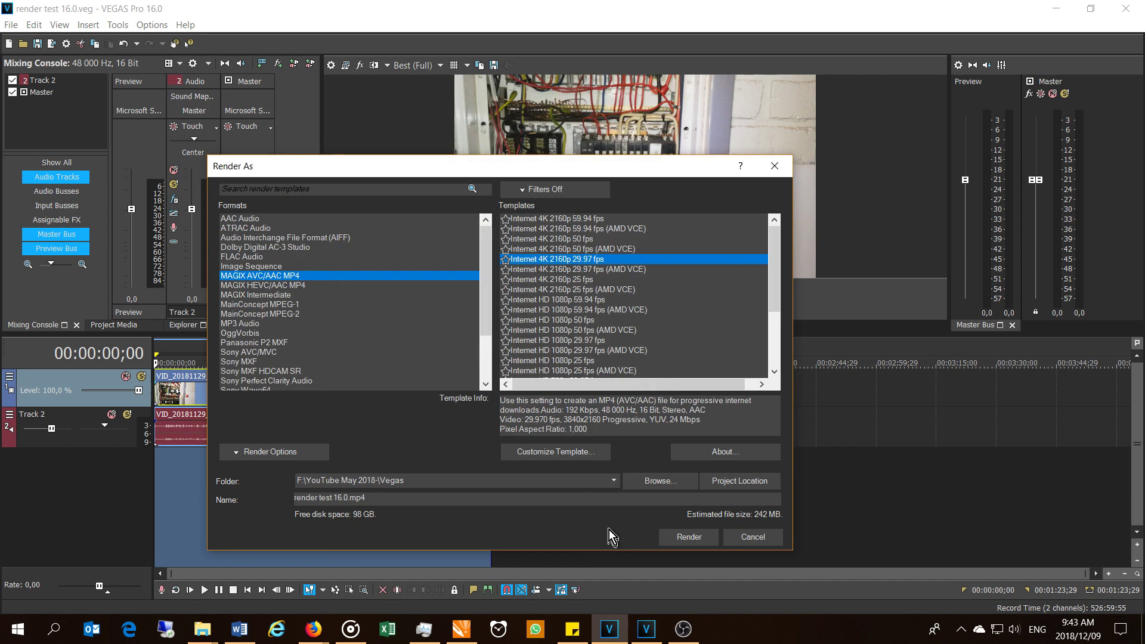
click(686, 538)
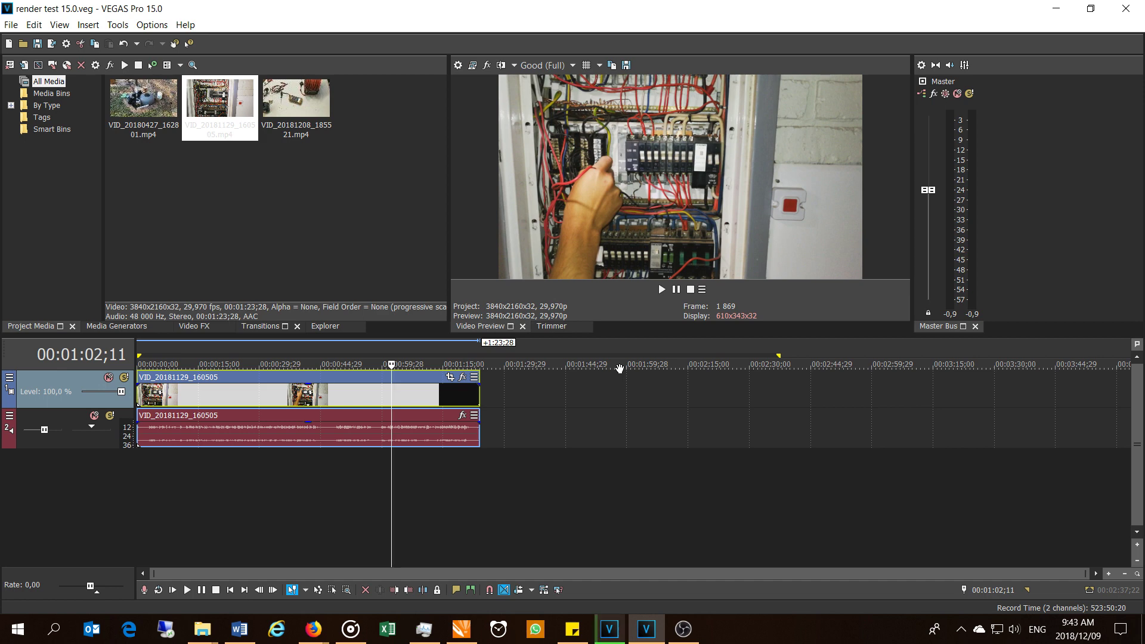
- Check the render progress in VEGAS Pro 16, switching between it and the VEGAS Pro 15 project
click(614, 623)
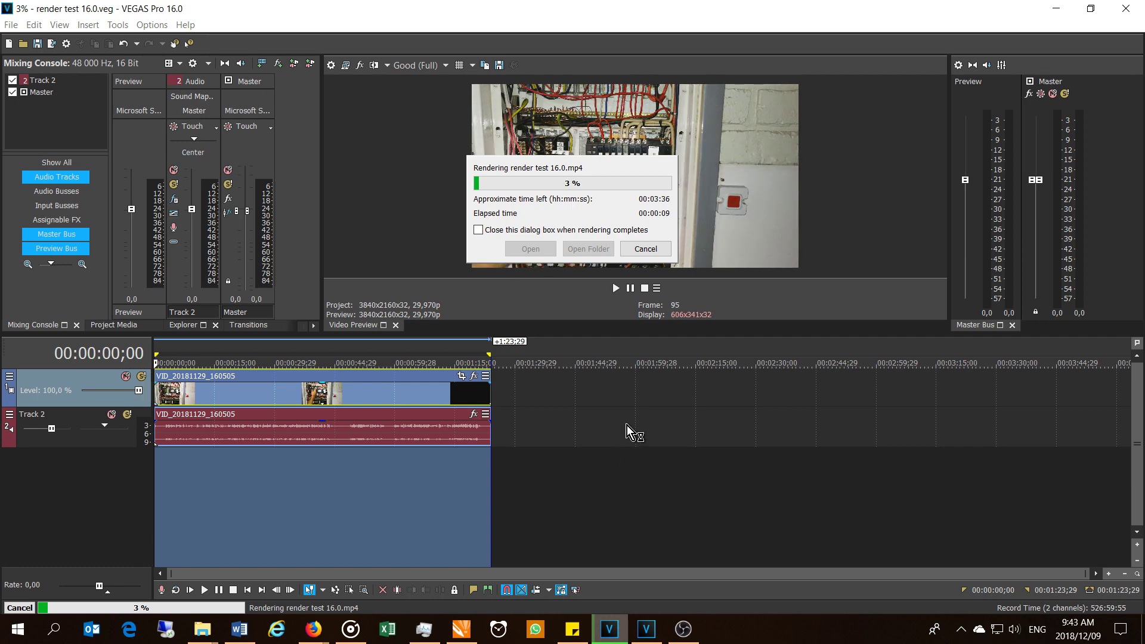
click(619, 636)
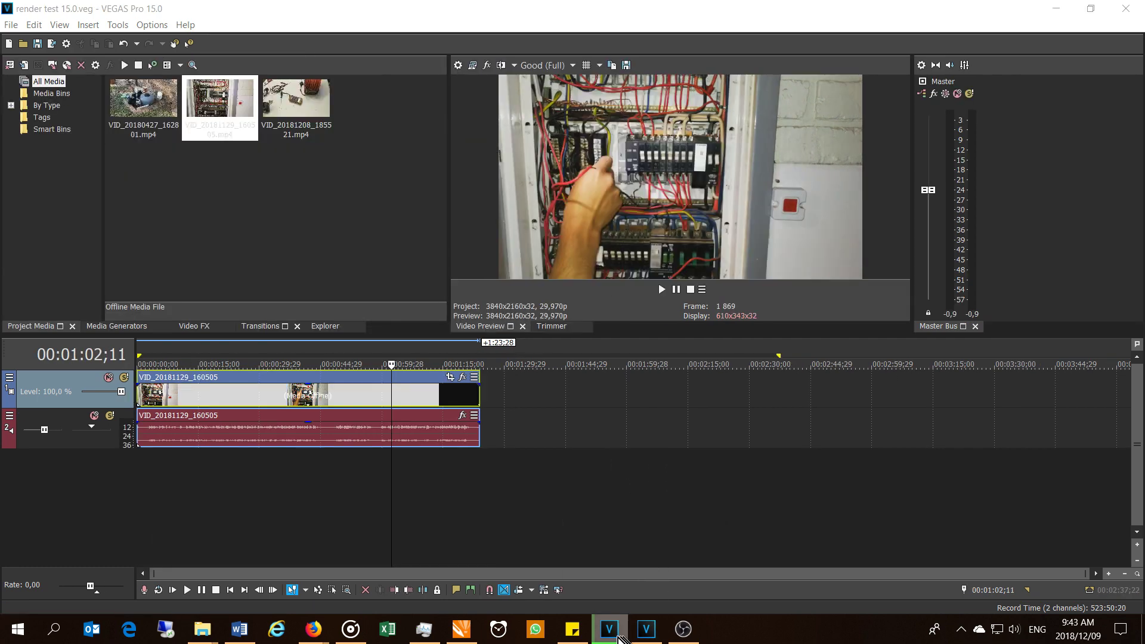
click(622, 638)
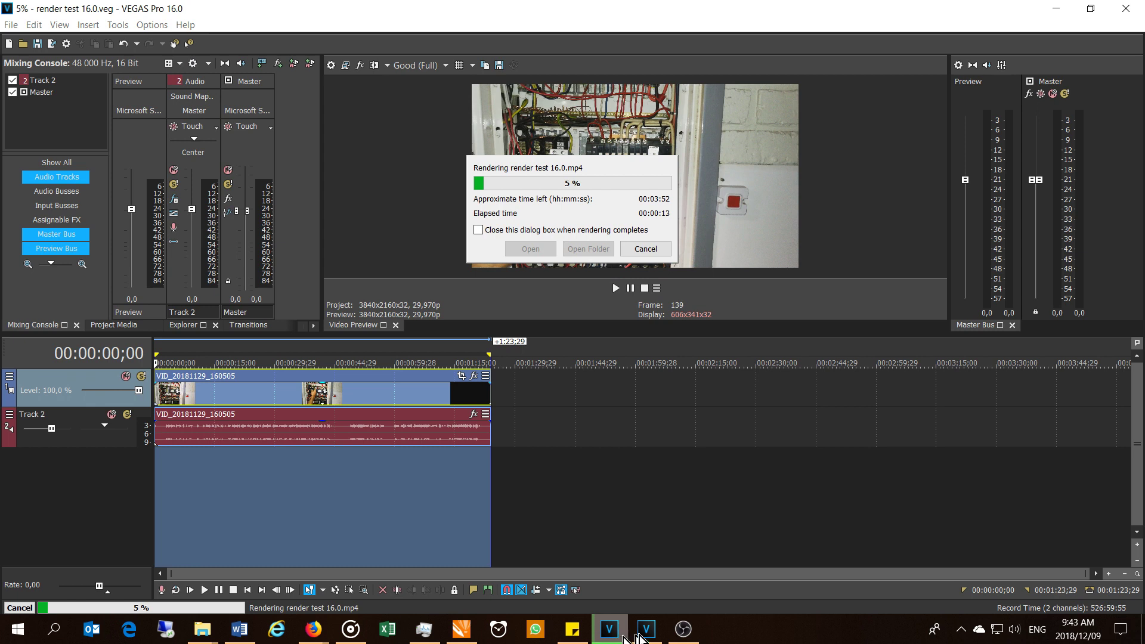
mouse_move(648, 638)
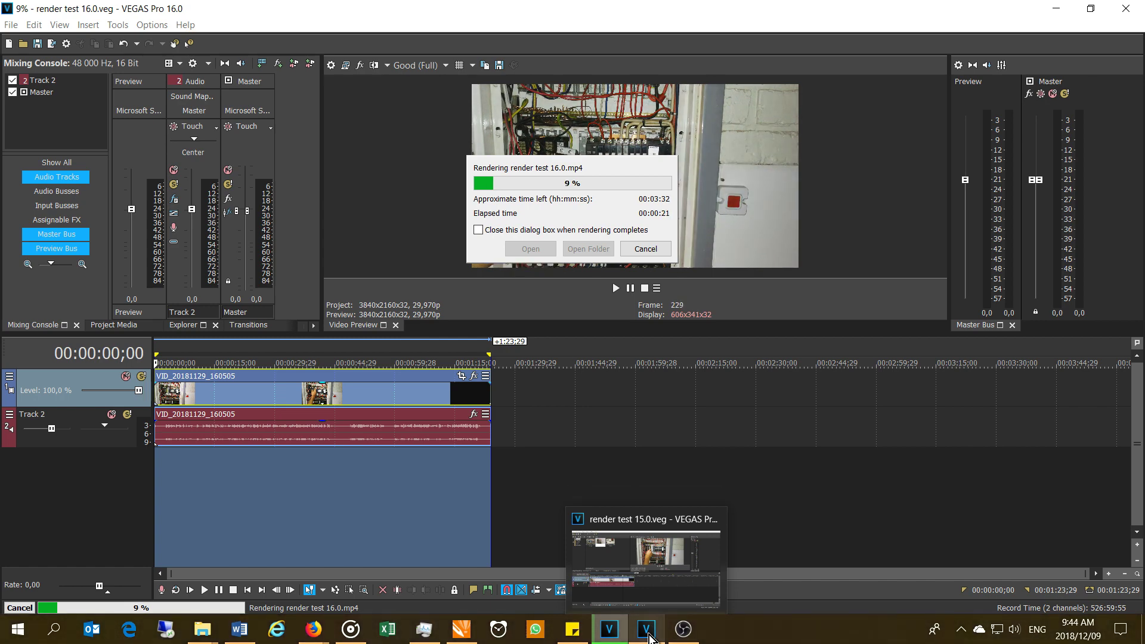
click(648, 632)
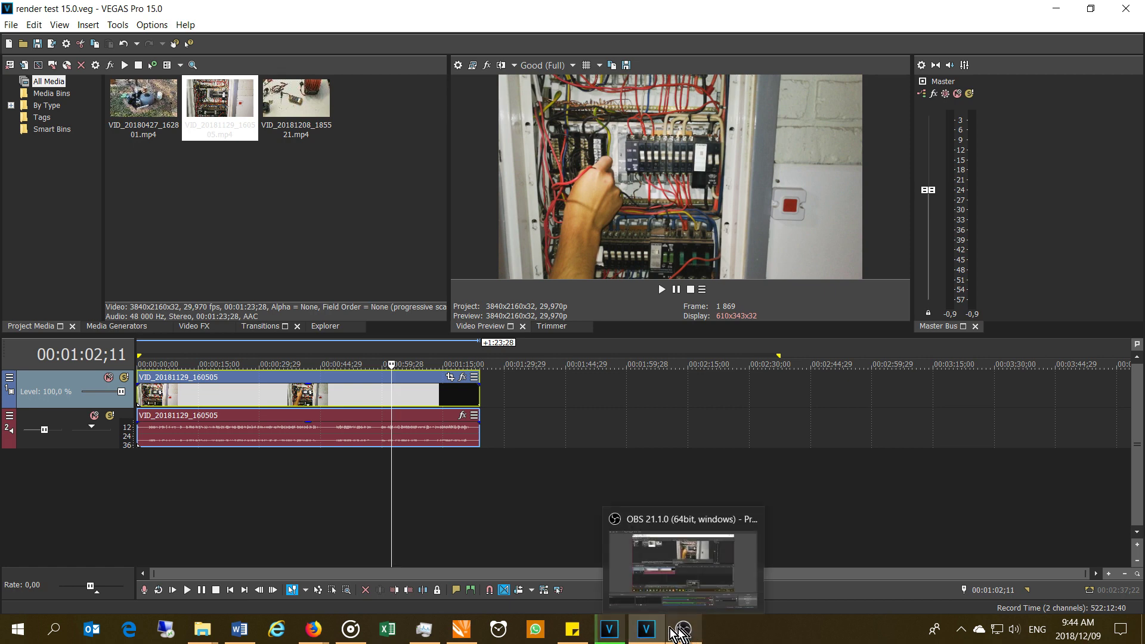
click(614, 632)
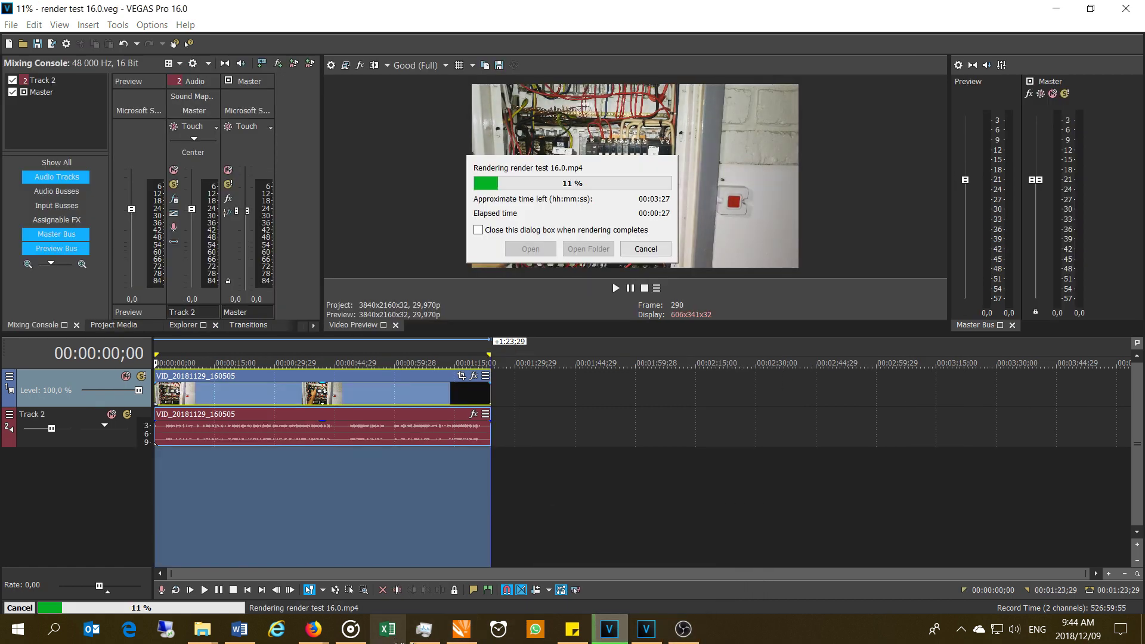
- Switch to Task Manager and examine the memory and CPU performance graphs during the render
click(424, 629)
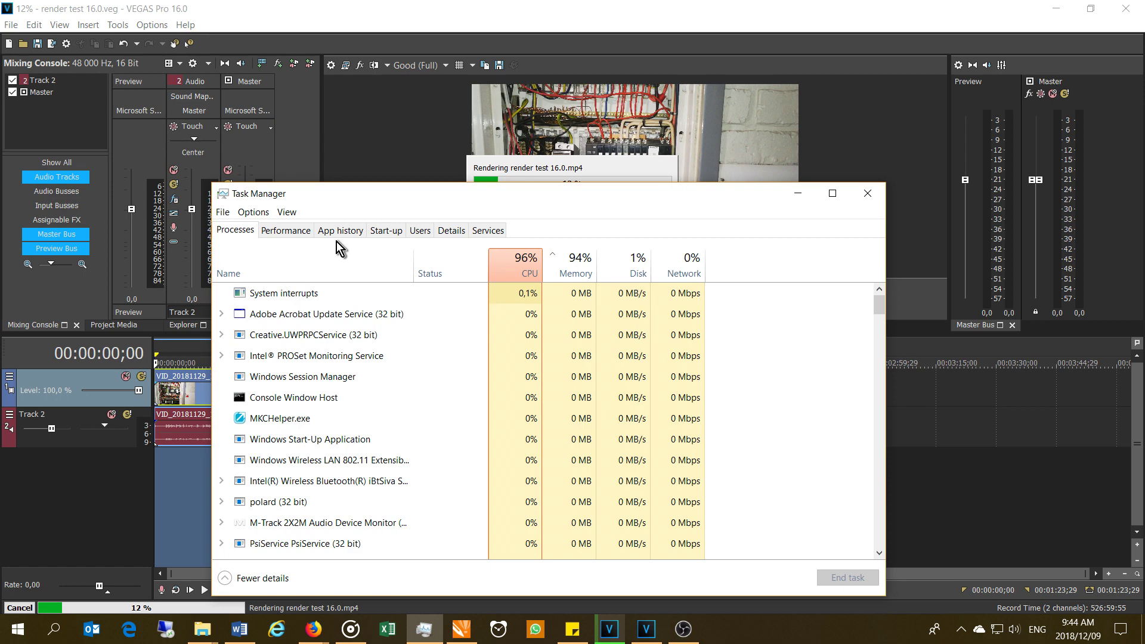
click(307, 232)
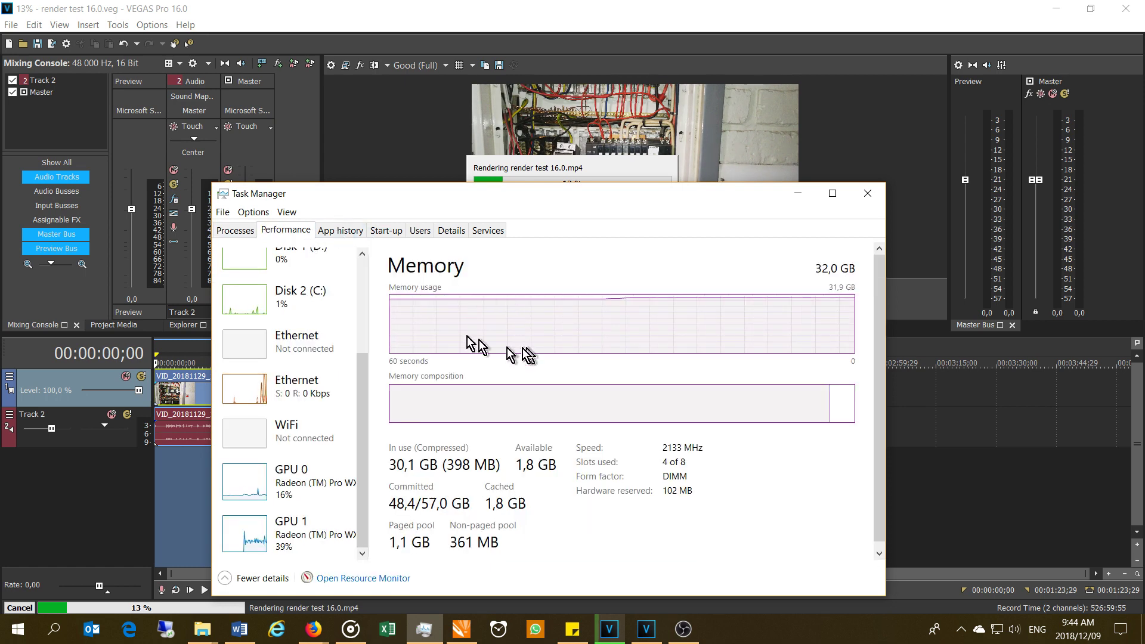
drag(360, 373, 361, 274)
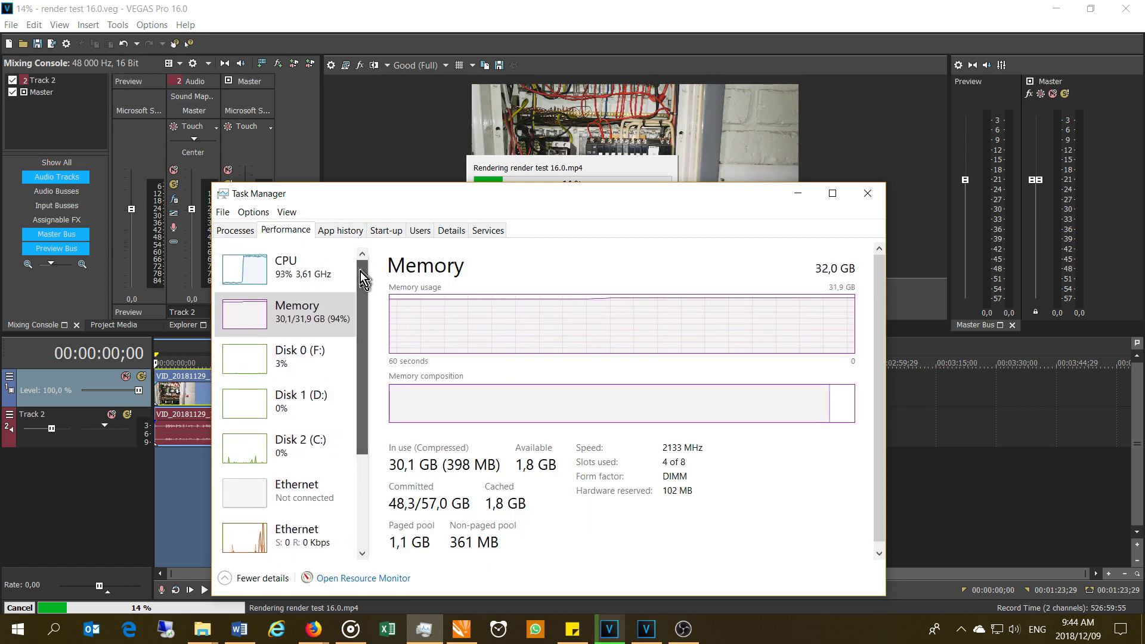
click(283, 281)
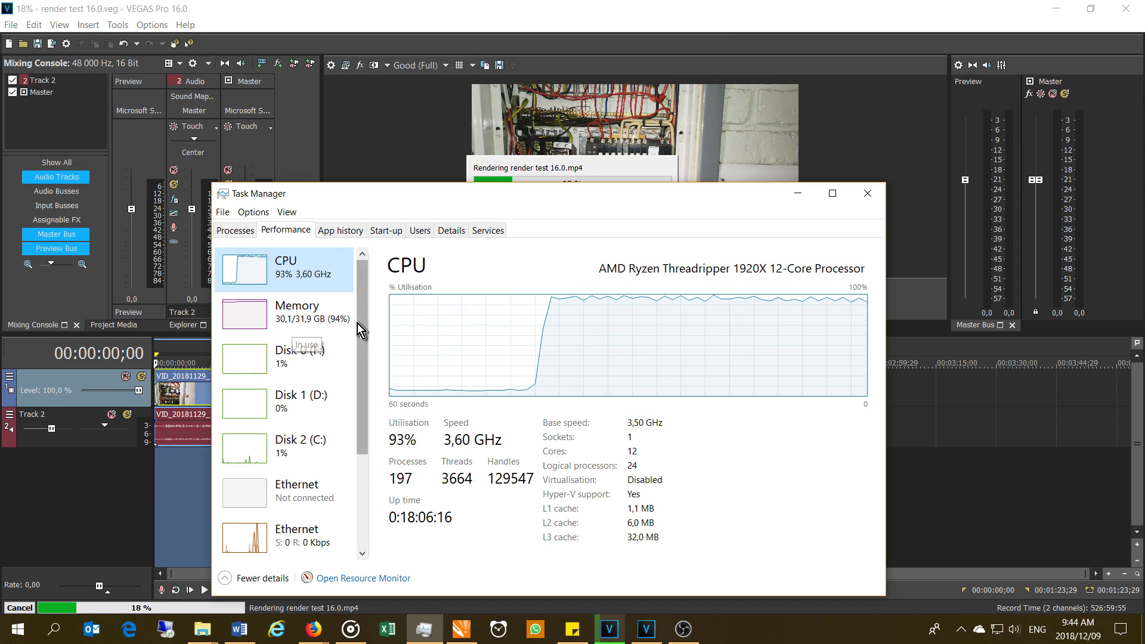
- Examine the memory, GPU 0 and GPU 1 performance graphs in Task Manager during the render
drag(360, 314, 313, 287)
click(316, 295)
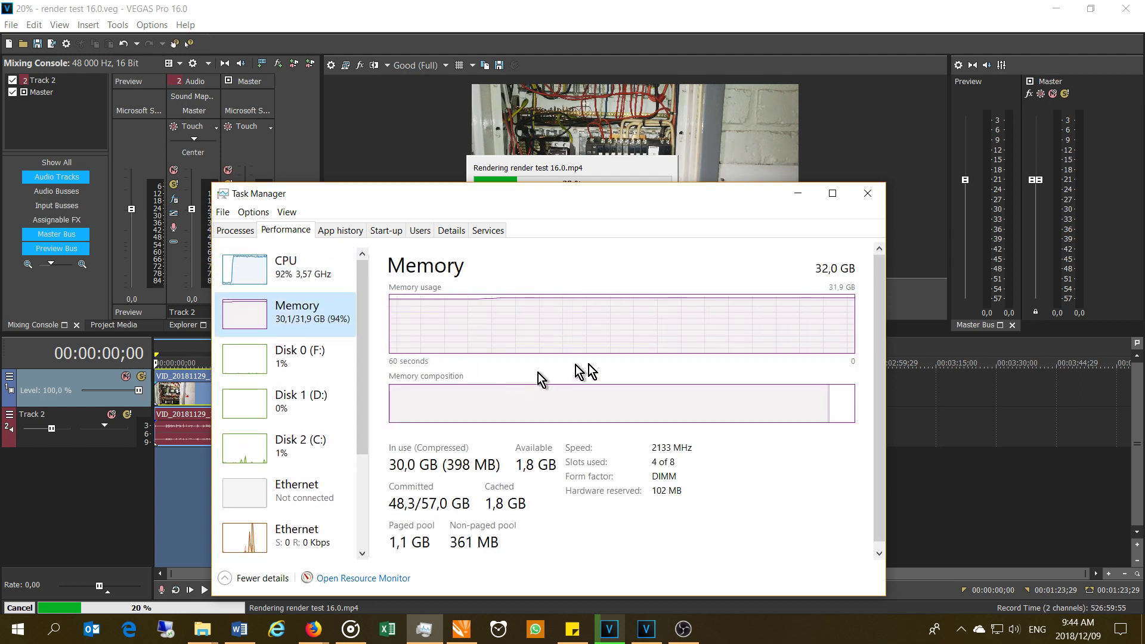
drag(362, 375, 368, 507)
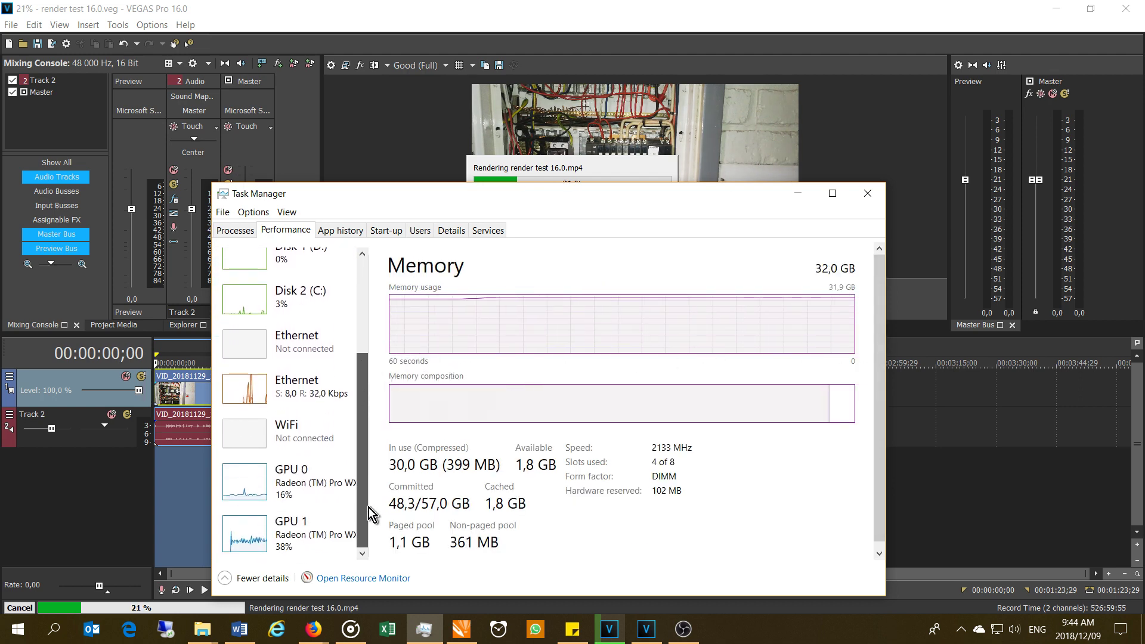
click(268, 482)
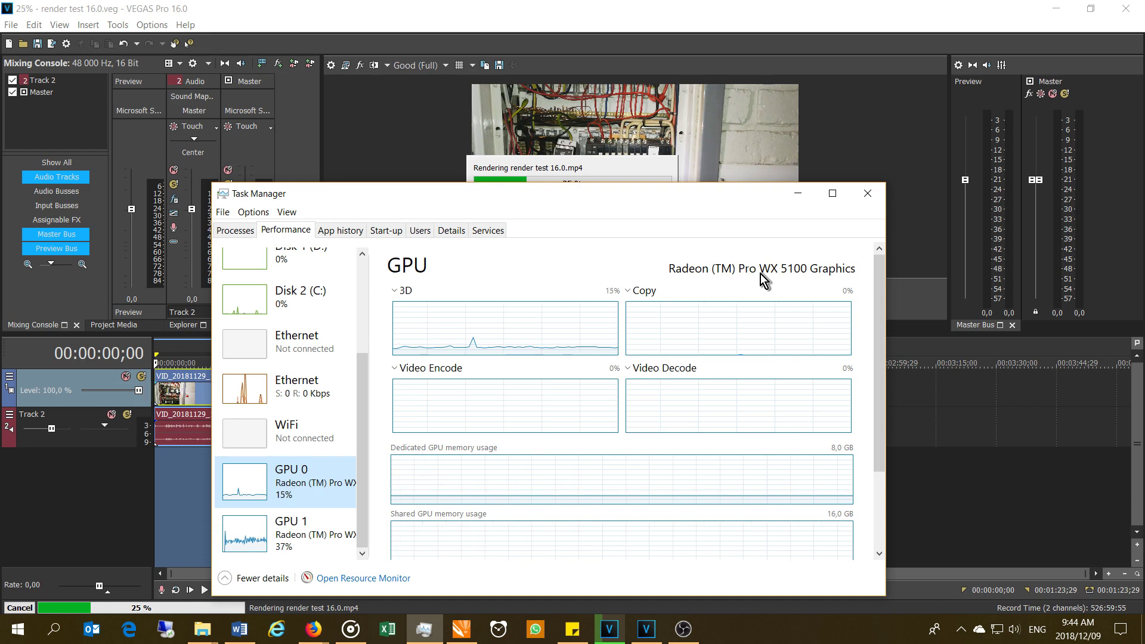
click(315, 538)
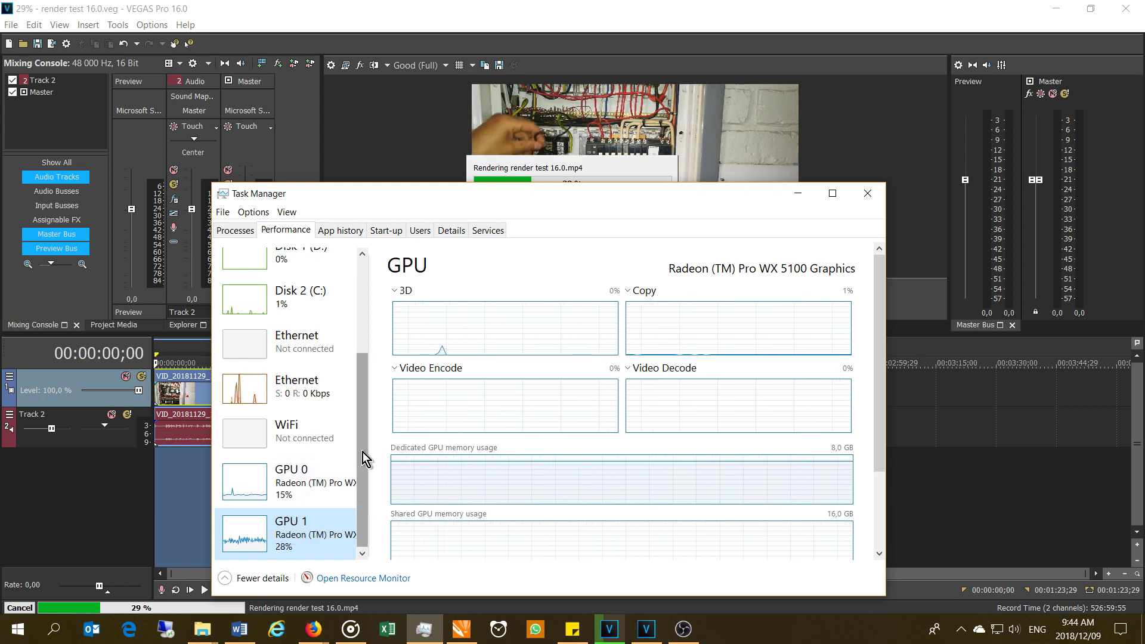
- Examine the activity of disks F:, D: and C: during the render, then minimize Task Manager
drag(364, 454, 365, 358)
click(265, 358)
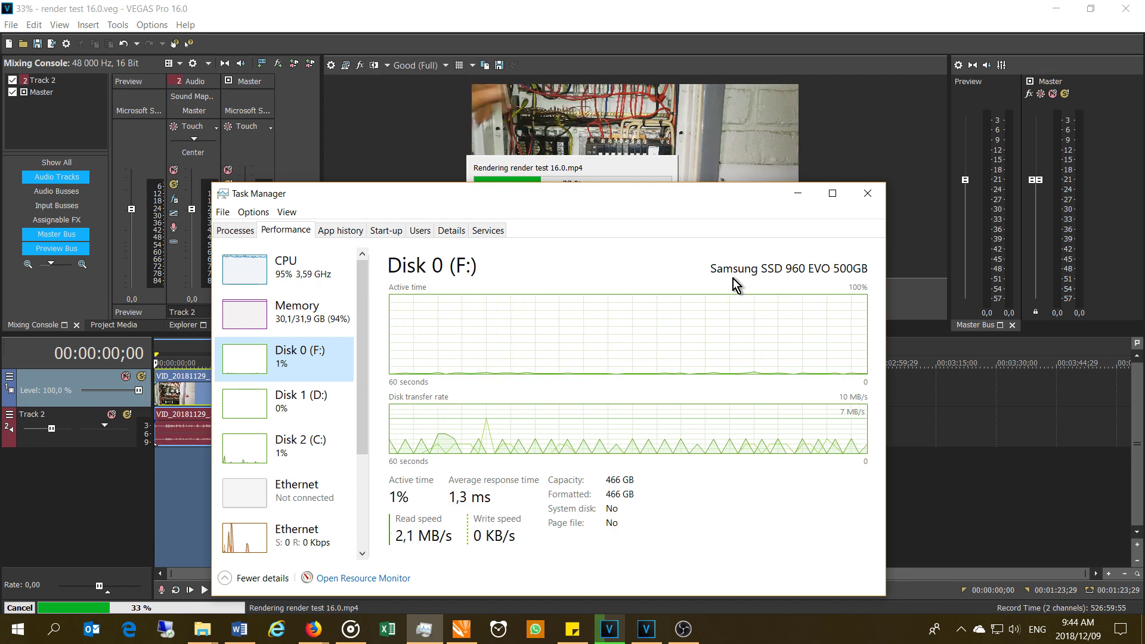
click(281, 406)
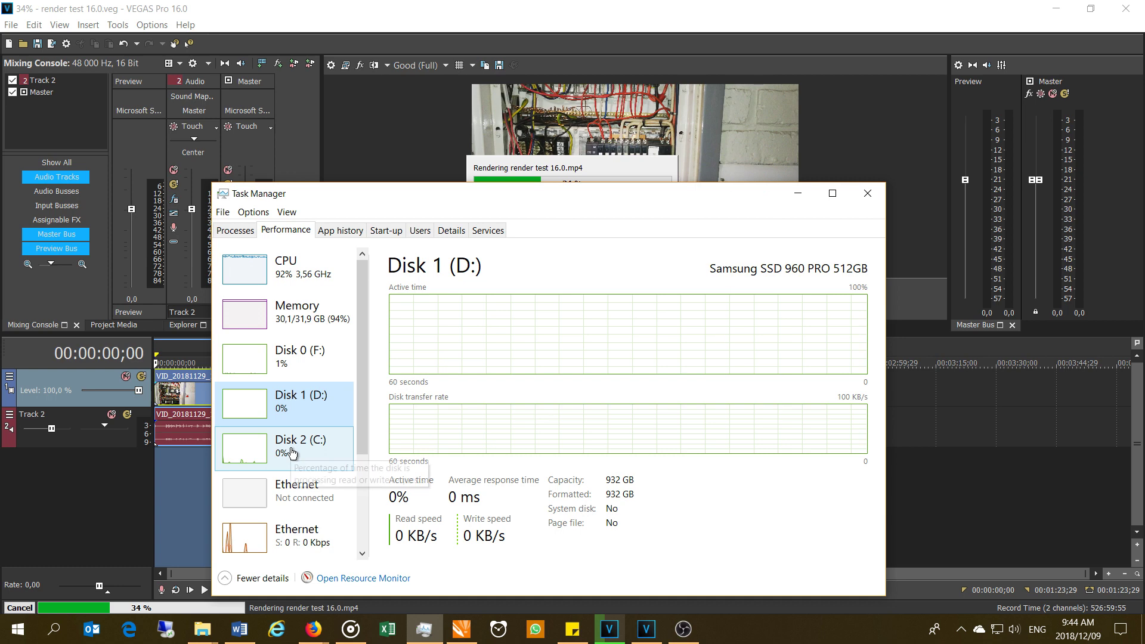
click(292, 452)
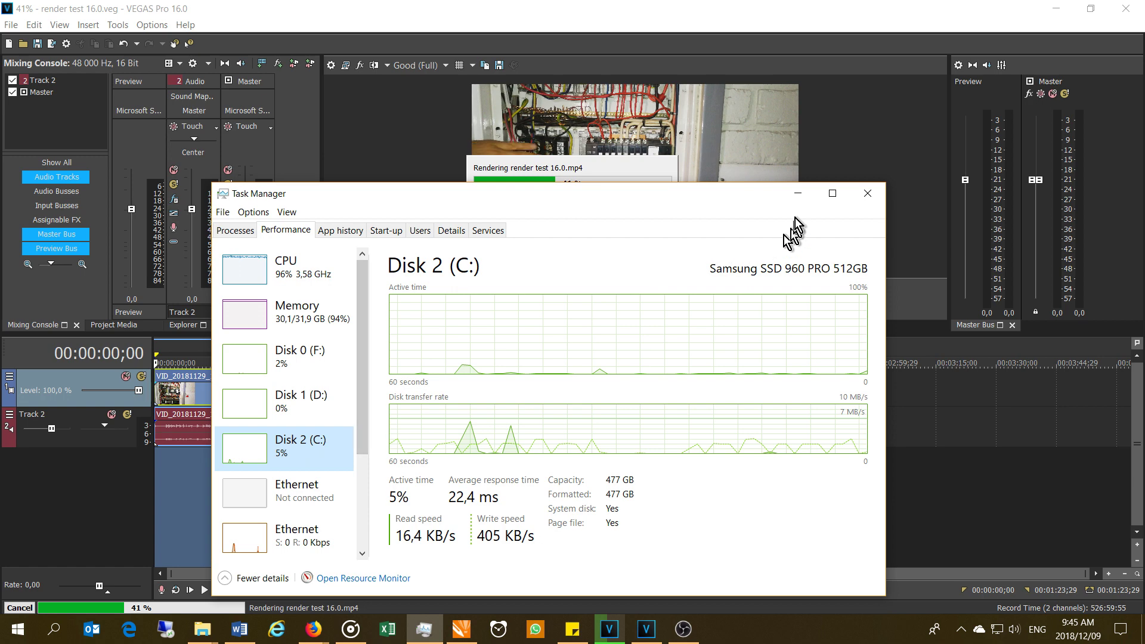
click(801, 195)
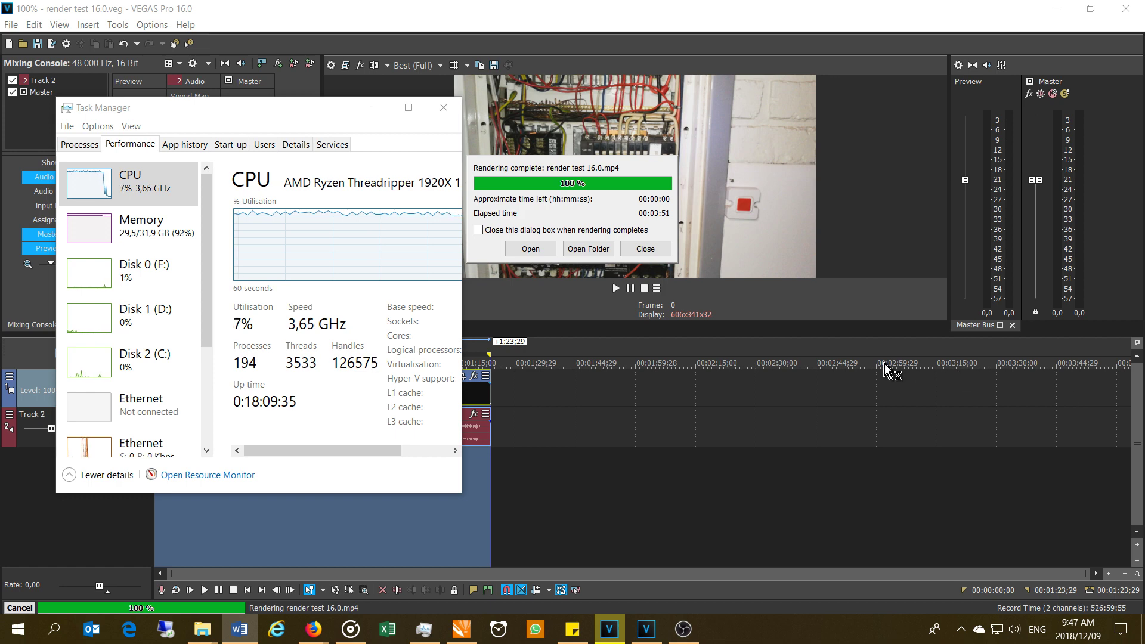
- Dismiss the finished render and, in the VEGAS Pro 15 project, set the time selection to the clip's full length
click(646, 249)
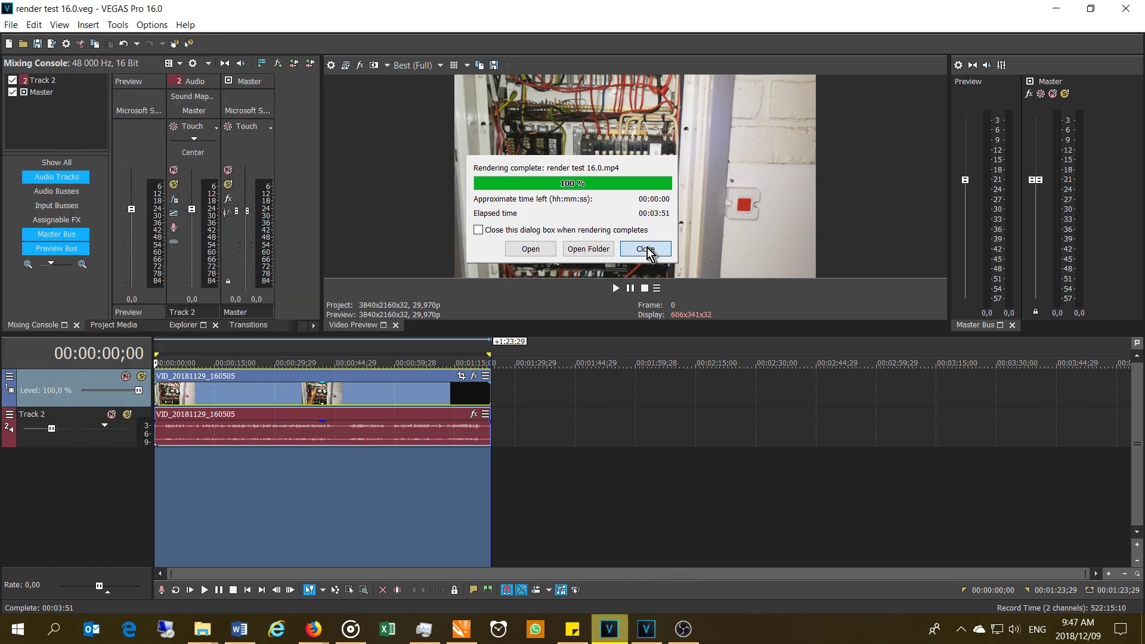
click(647, 629)
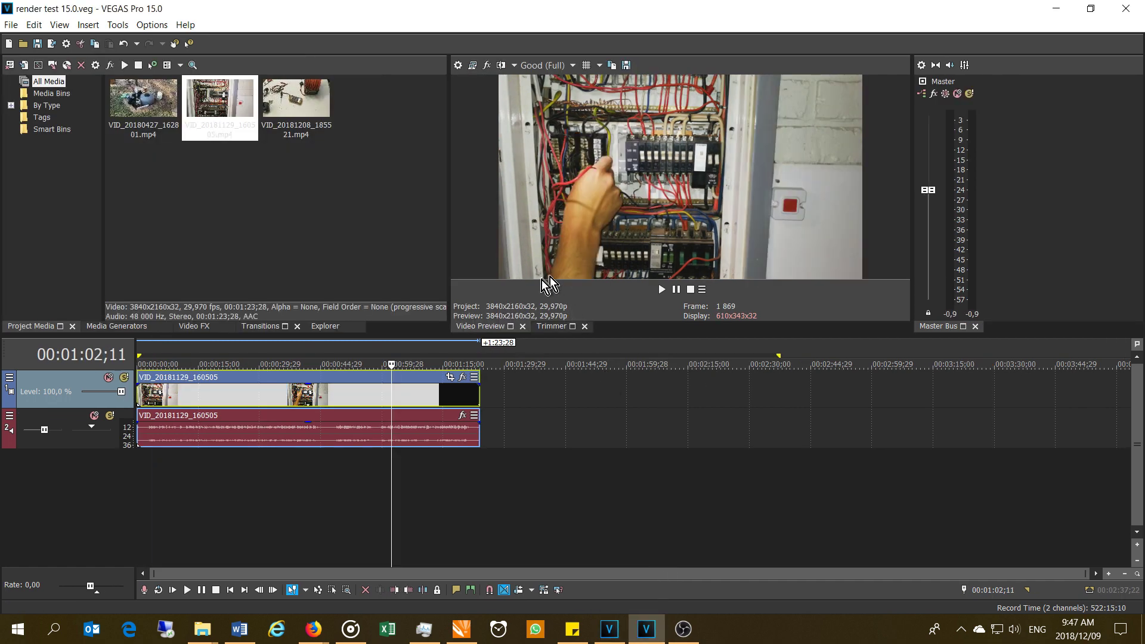
double_click(478, 465)
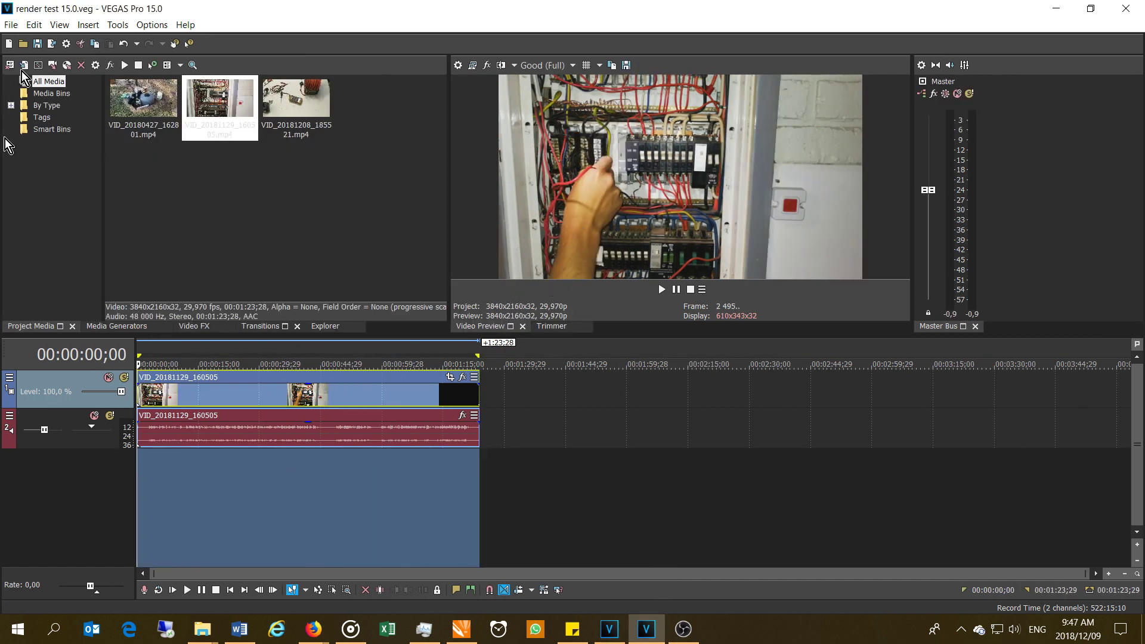
- Render render test 15.0.mp4 in MAGIX AVC/AAC MP4 format with the Internet 4K 2160p 29.97 fps template, after reviewing its custom video settings
click(10, 24)
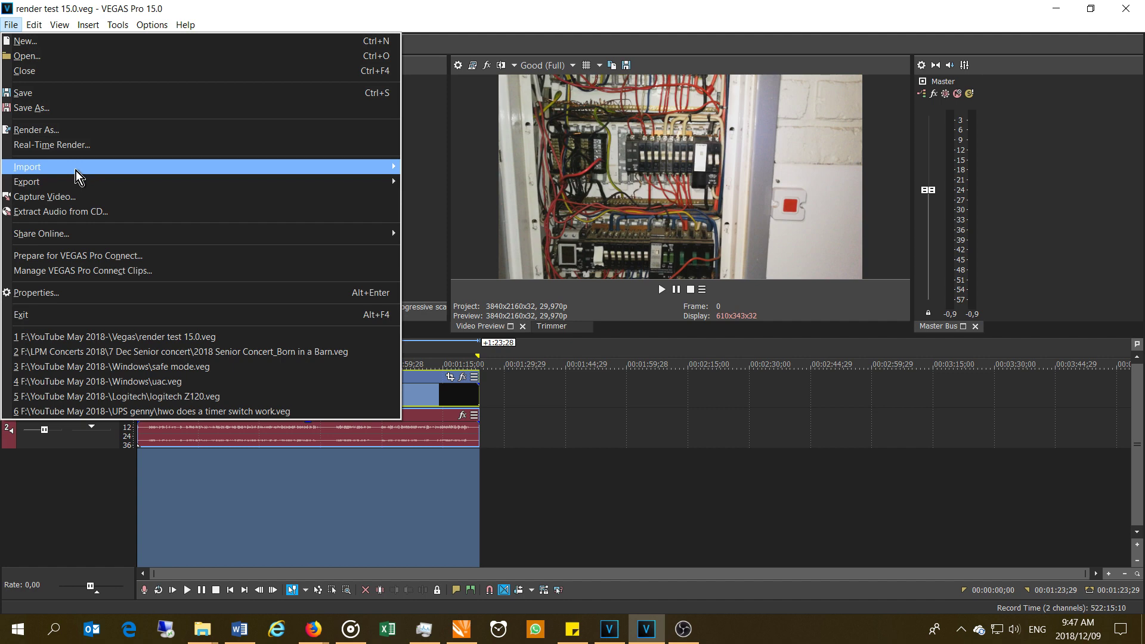
click(84, 130)
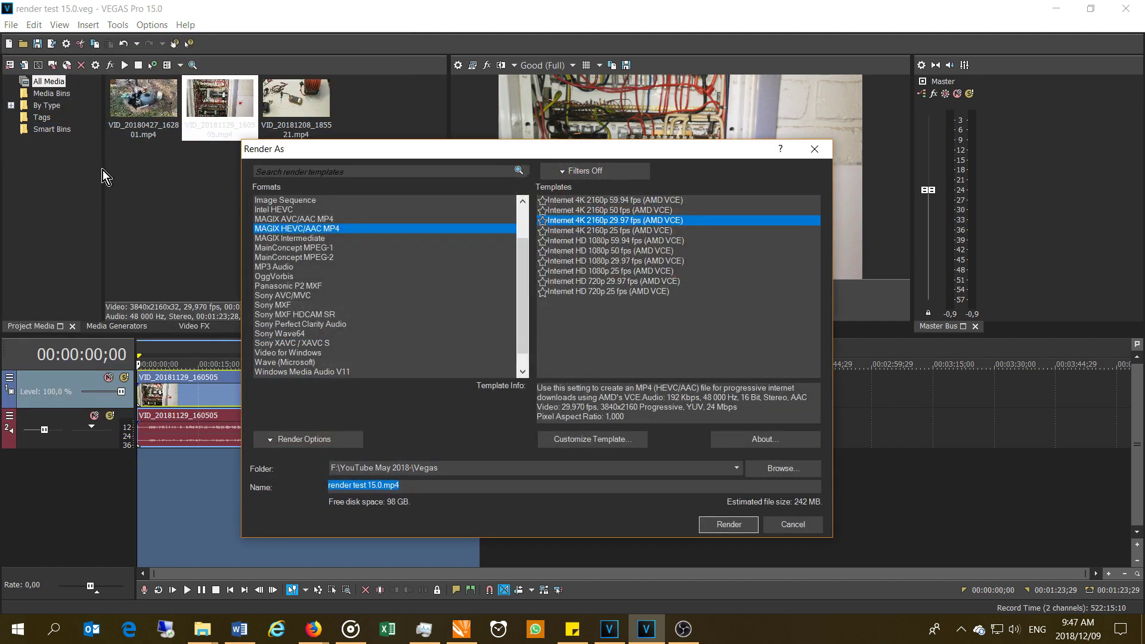
click(289, 220)
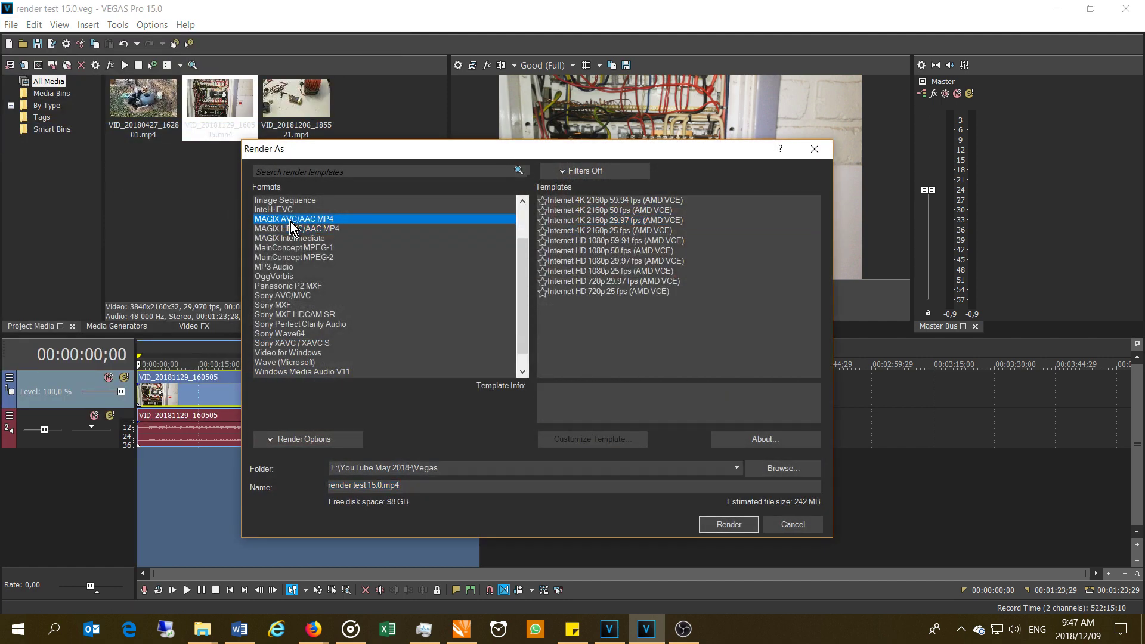
click(587, 240)
click(596, 441)
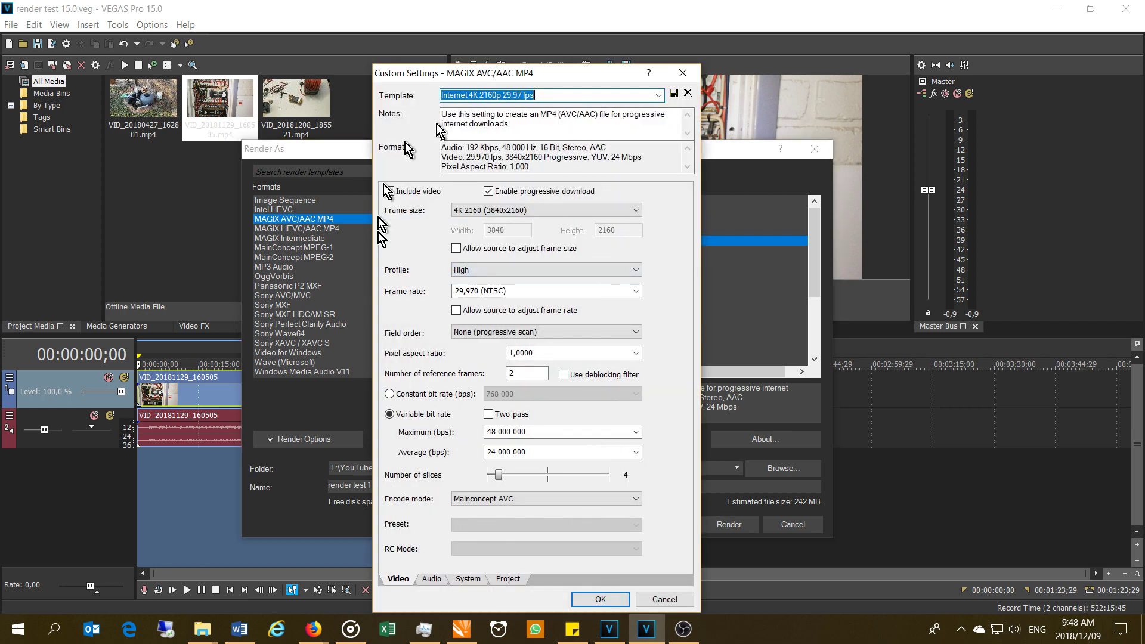
click(601, 599)
click(725, 524)
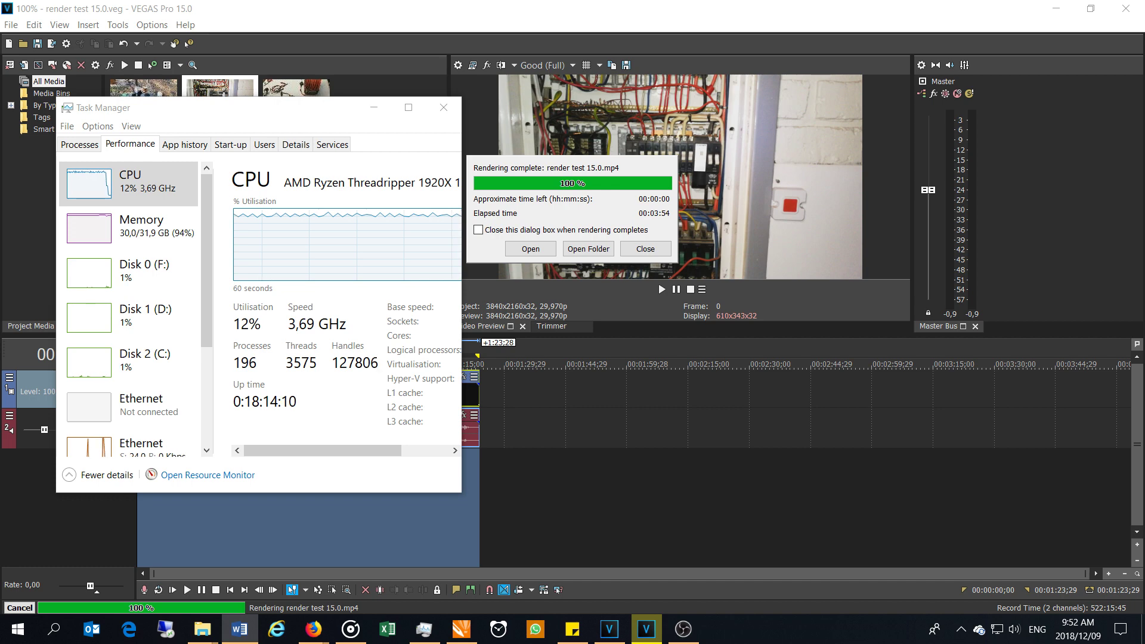
- Switch to the Word results table and compare the Vegas 15 and Vegas 16 render times and CPU loads in the AVC 4k row
key(alt+Tab)
double_click(719, 131)
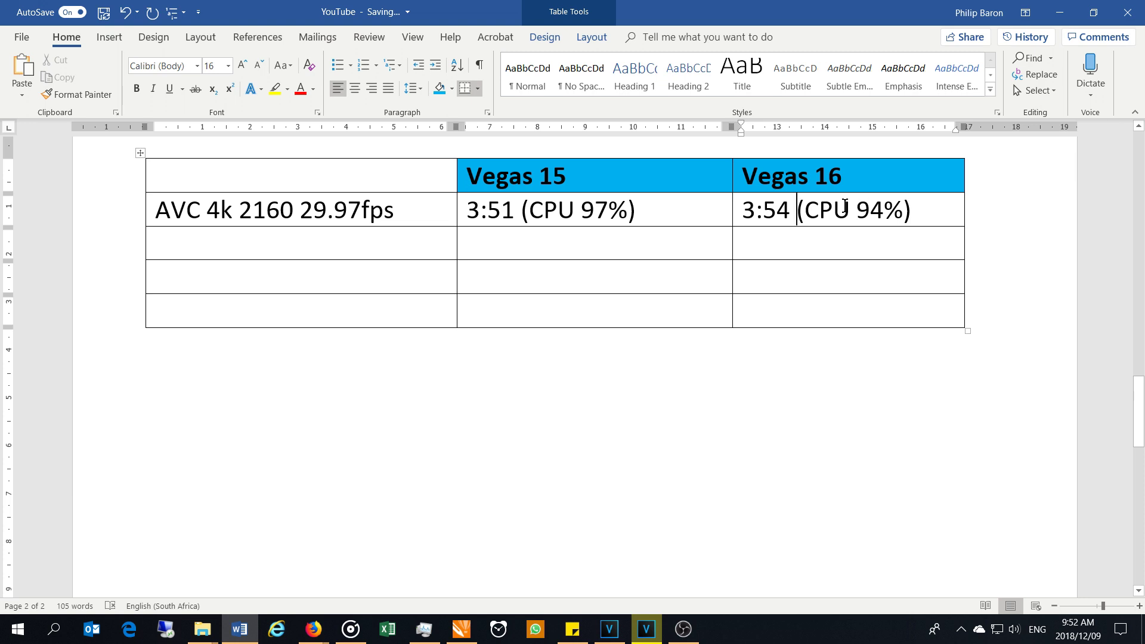
drag(882, 210, 864, 211)
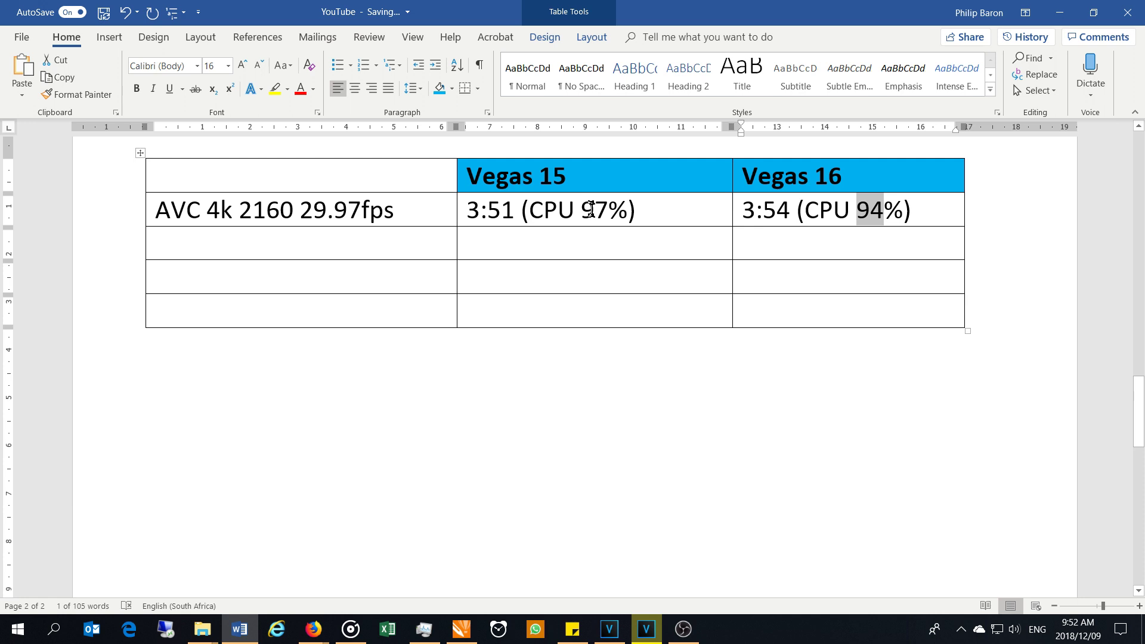
drag(606, 207, 589, 210)
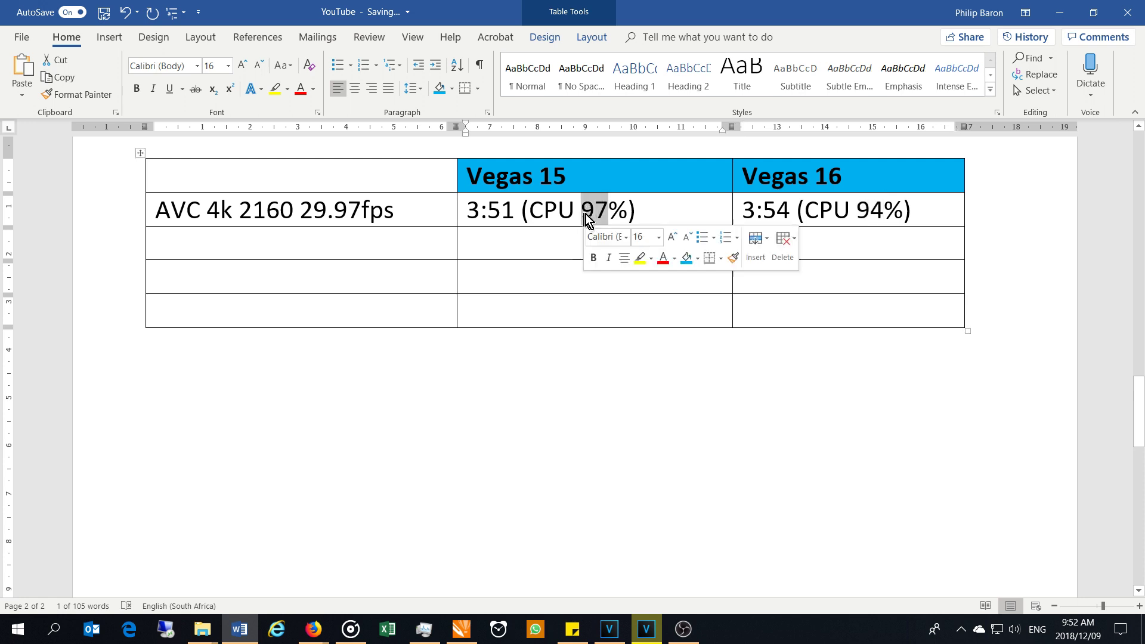
click(641, 214)
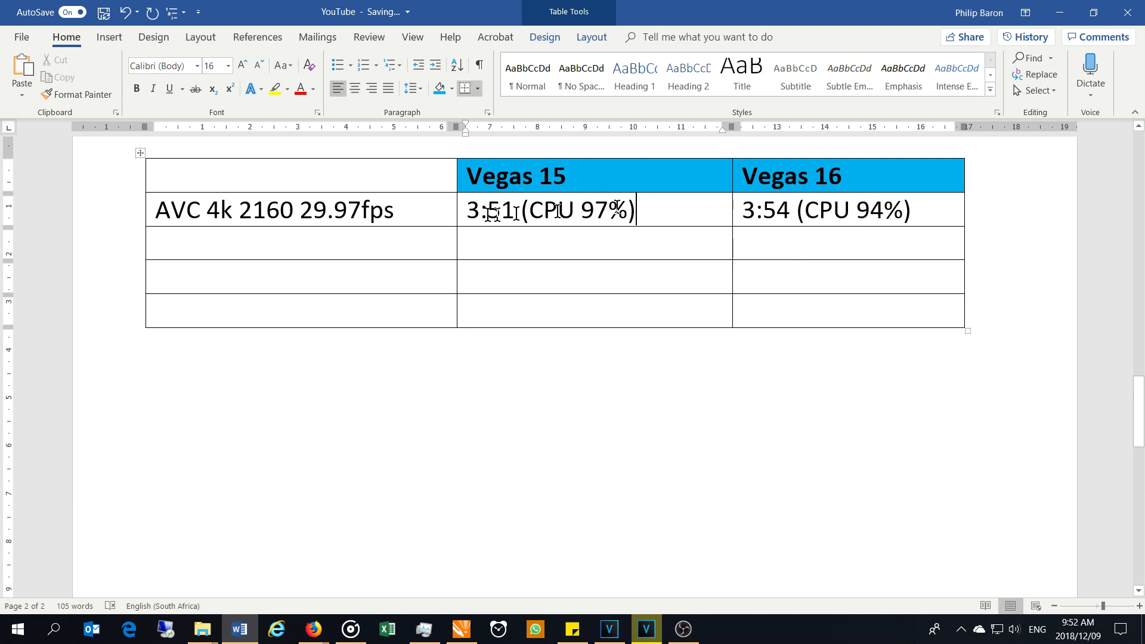
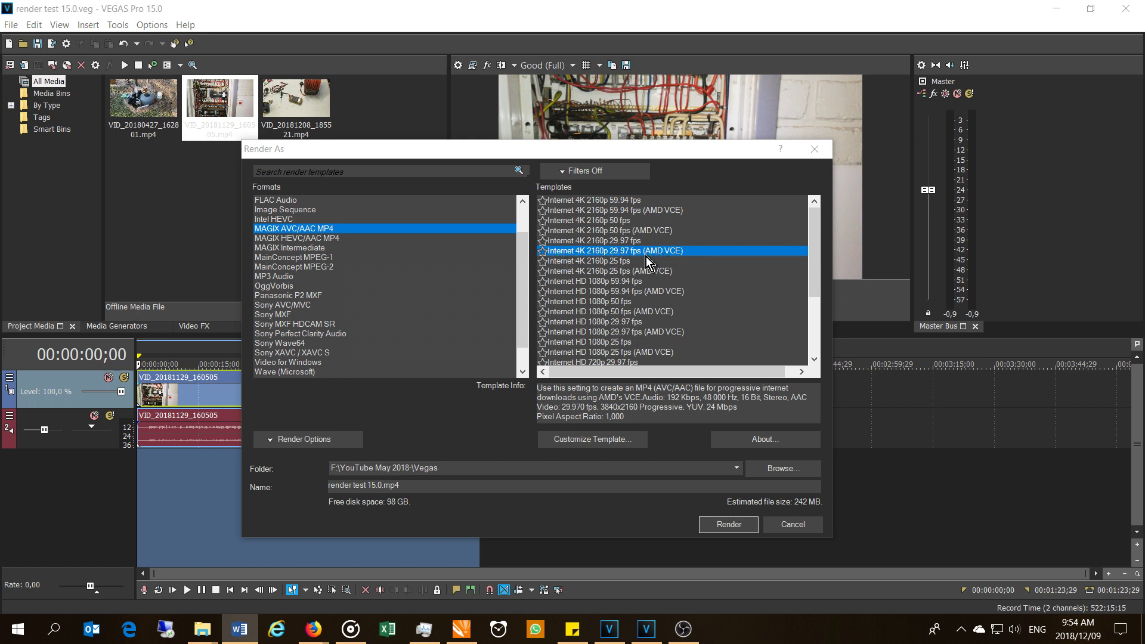
- Render render test 15.0.mp4 with the Internet 4K 2160p 29.97 fps (AMD VCE) template and check memory, CPU and GPU load in Task Manager
click(737, 524)
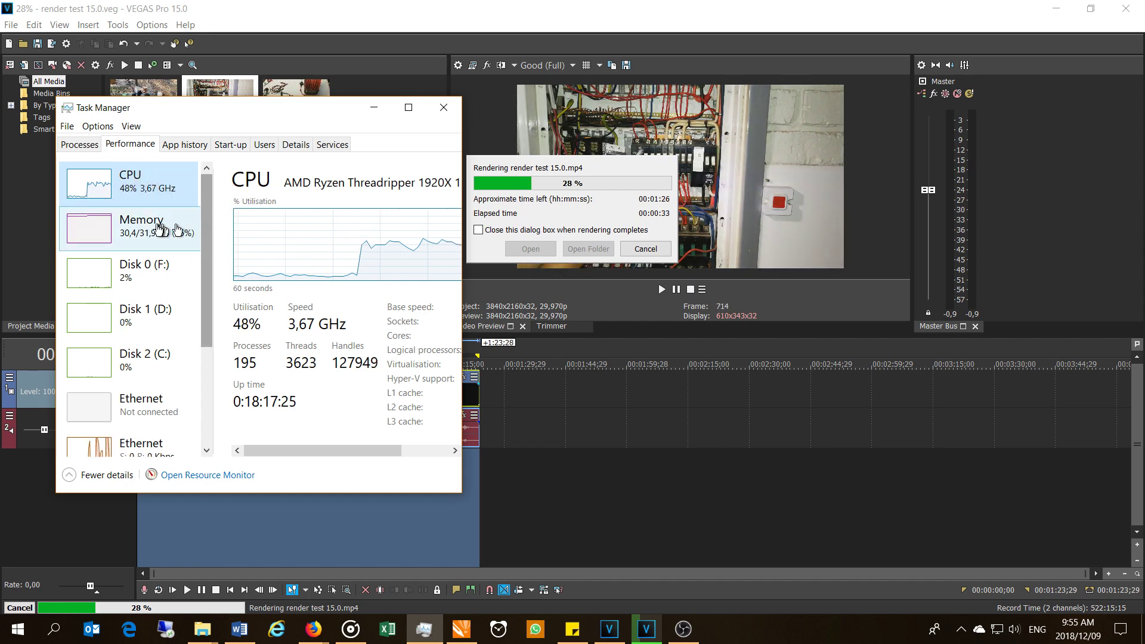
click(108, 241)
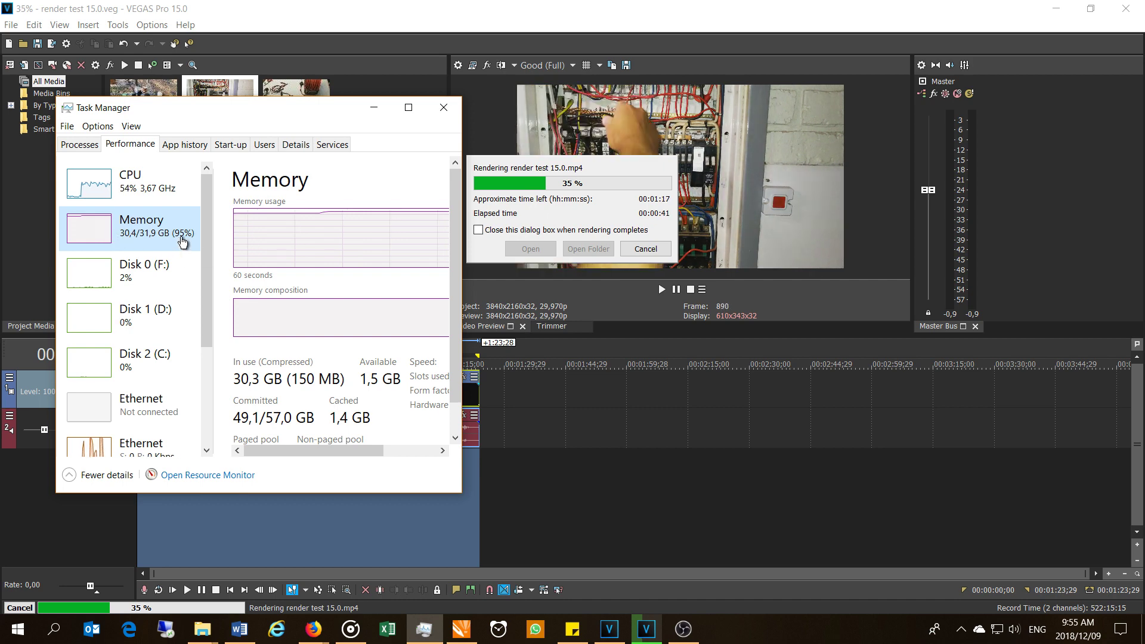
click(141, 189)
drag(204, 241, 206, 340)
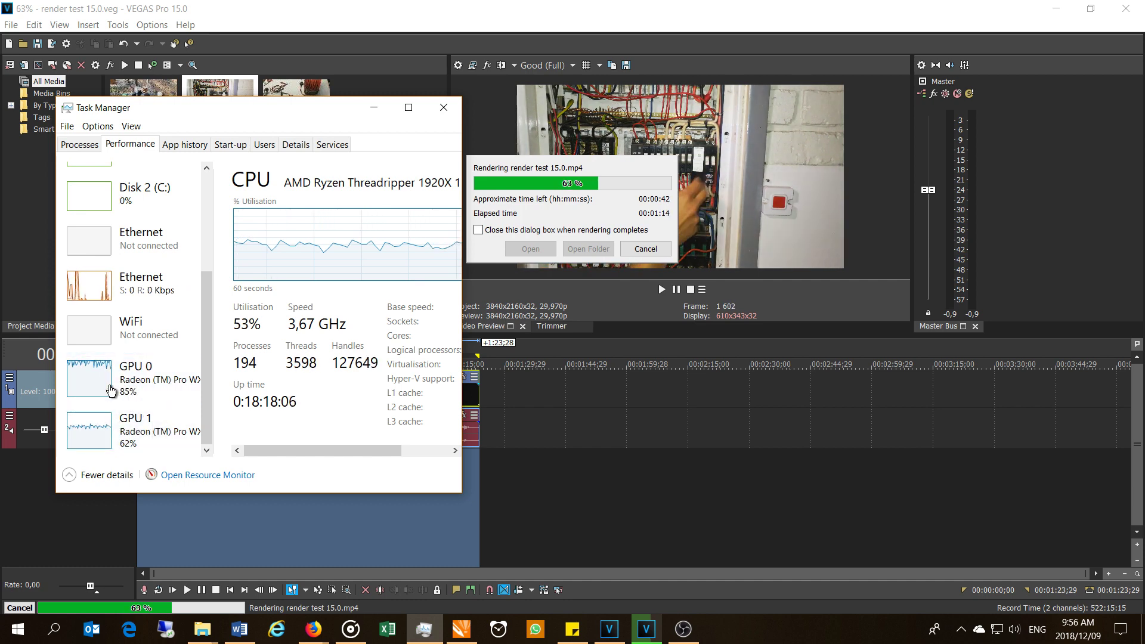
drag(206, 366, 208, 224)
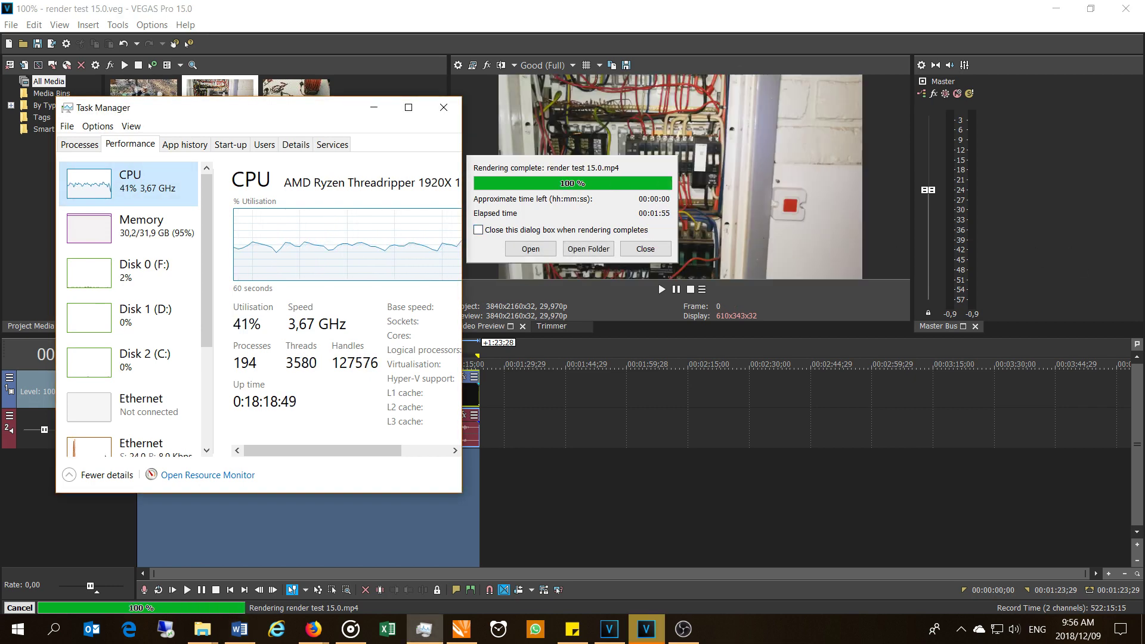
- Examine the CPU and GPU 0 graphs in Task Manager while VEGAS Pro 16 renders render test 16.0.mp4
key(alt+Tab)
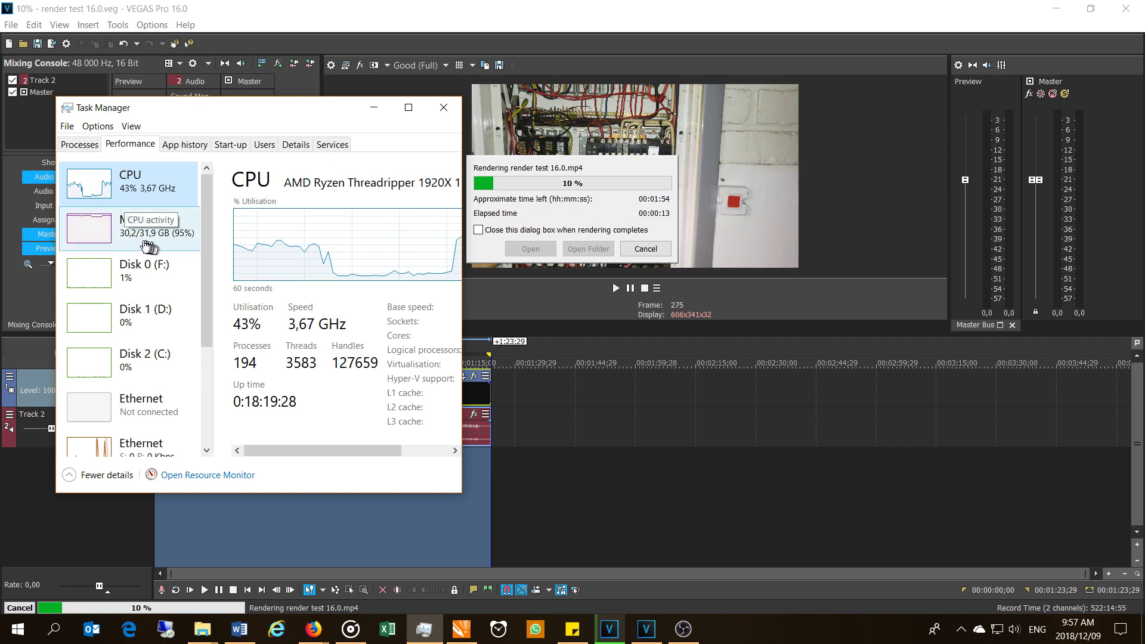
scroll(210, 229, down, 1)
scroll(207, 221, down, 3)
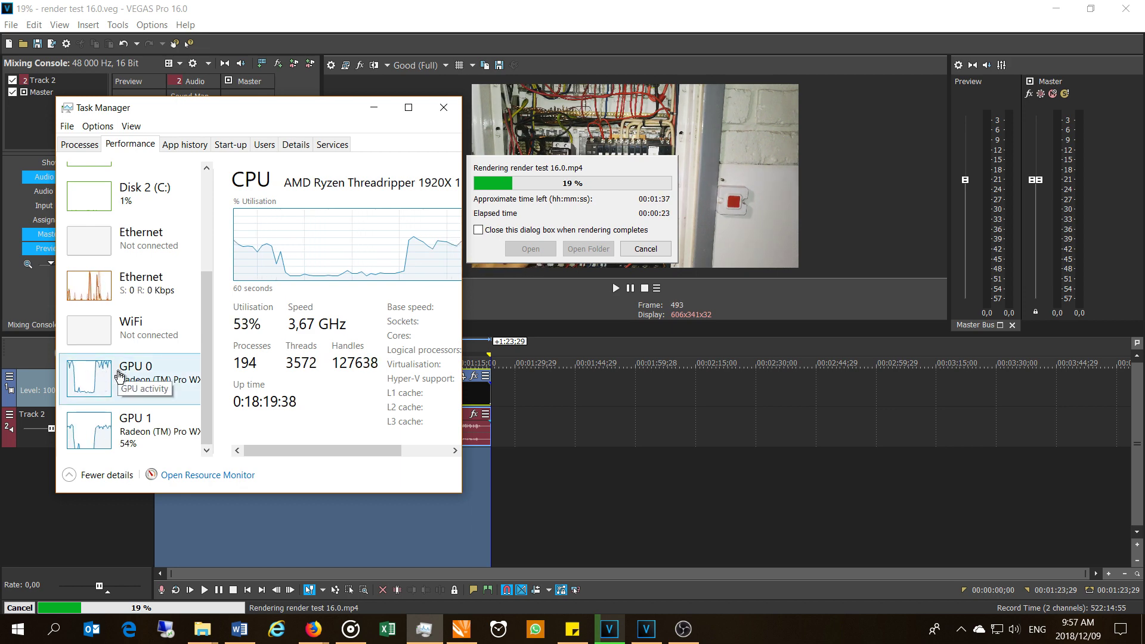
click(118, 377)
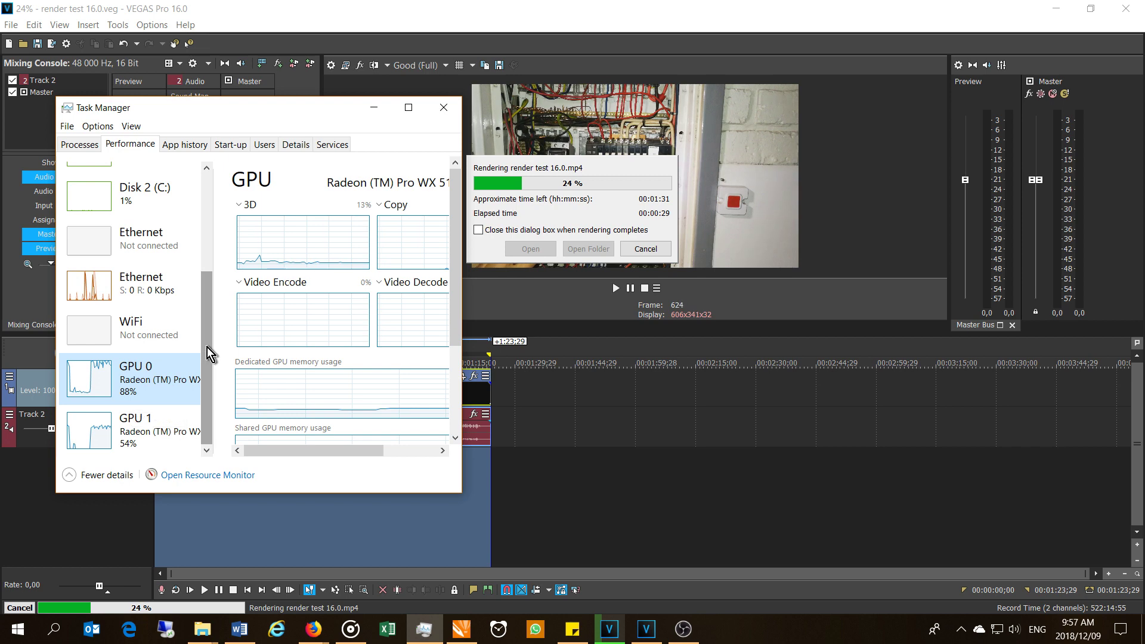
drag(210, 353, 208, 239)
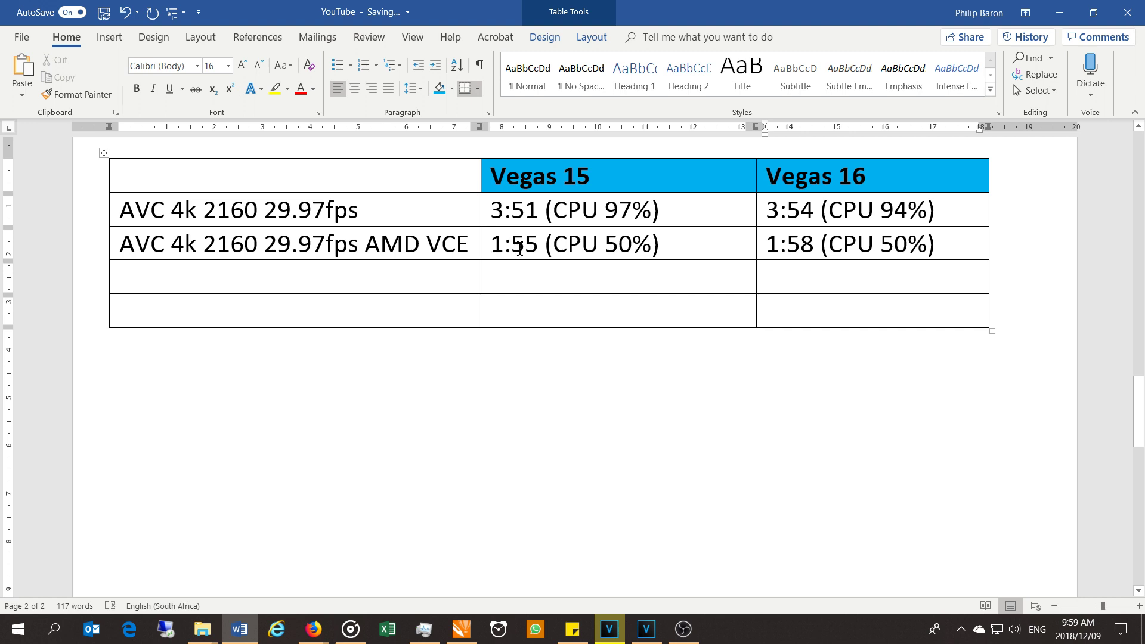
- Compare the AMD VCE row's results for both versions in the Word table, then dismiss the finished VEGAS Pro 16 render
drag(661, 241, 547, 243)
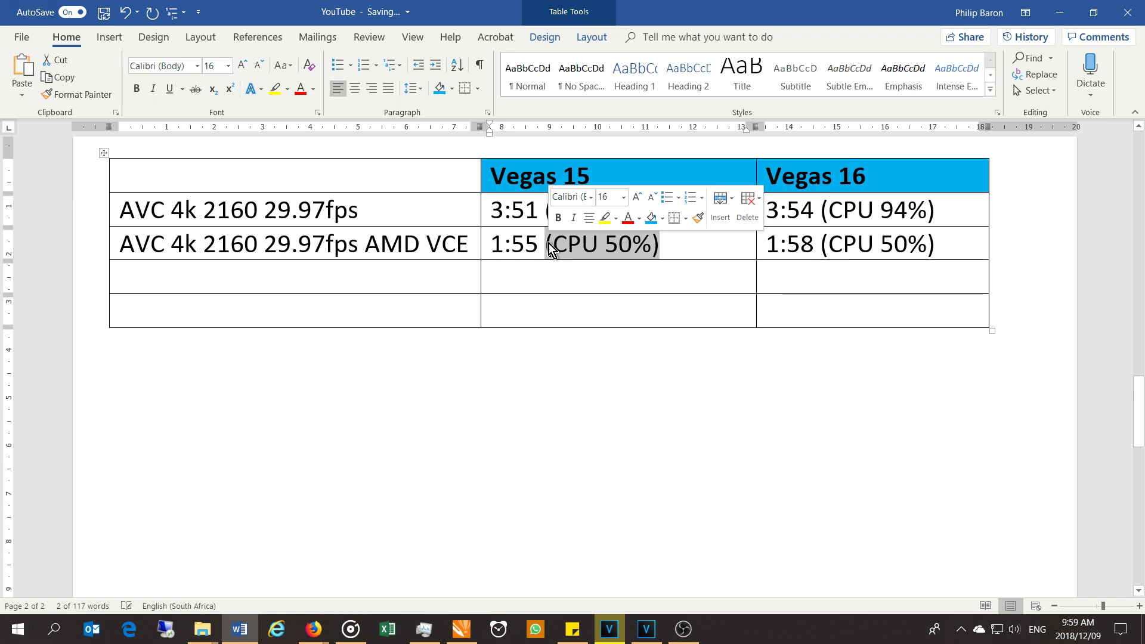
click(776, 241)
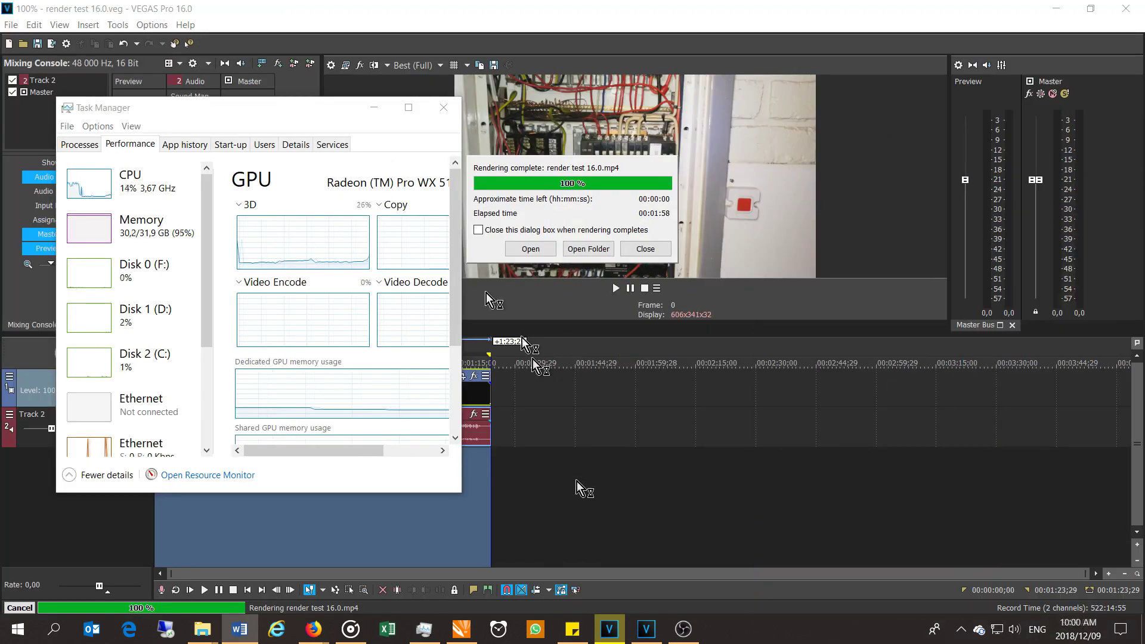
click(645, 248)
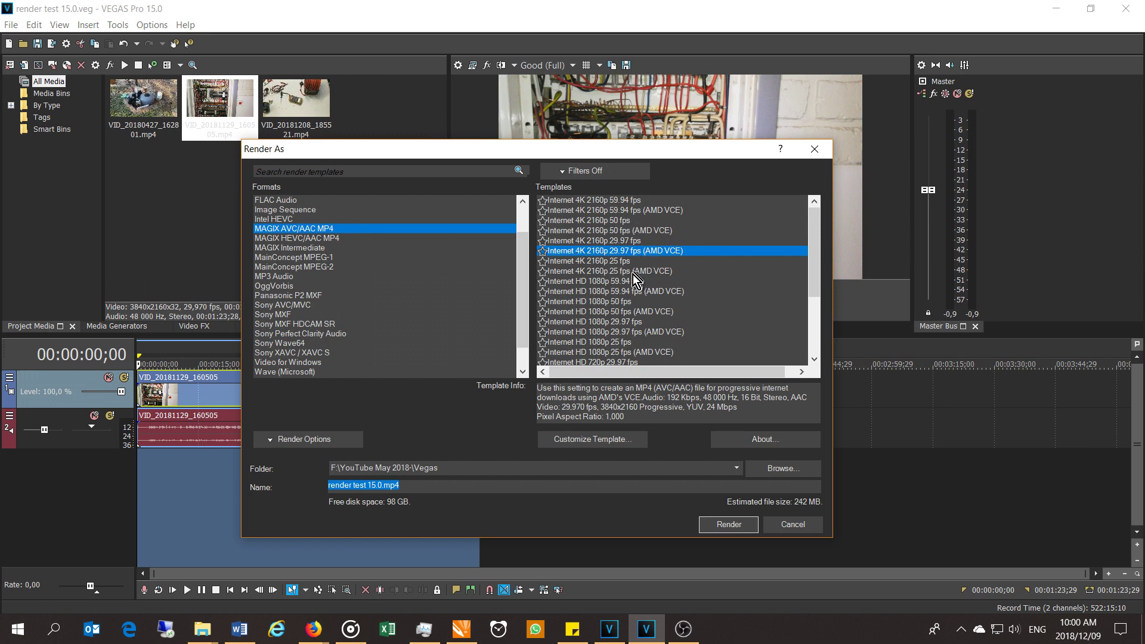
- Choose the Internet HD 1080p 29.97 fps template for the VEGAS Pro 15 render, review its custom video settings and accept them
click(588, 323)
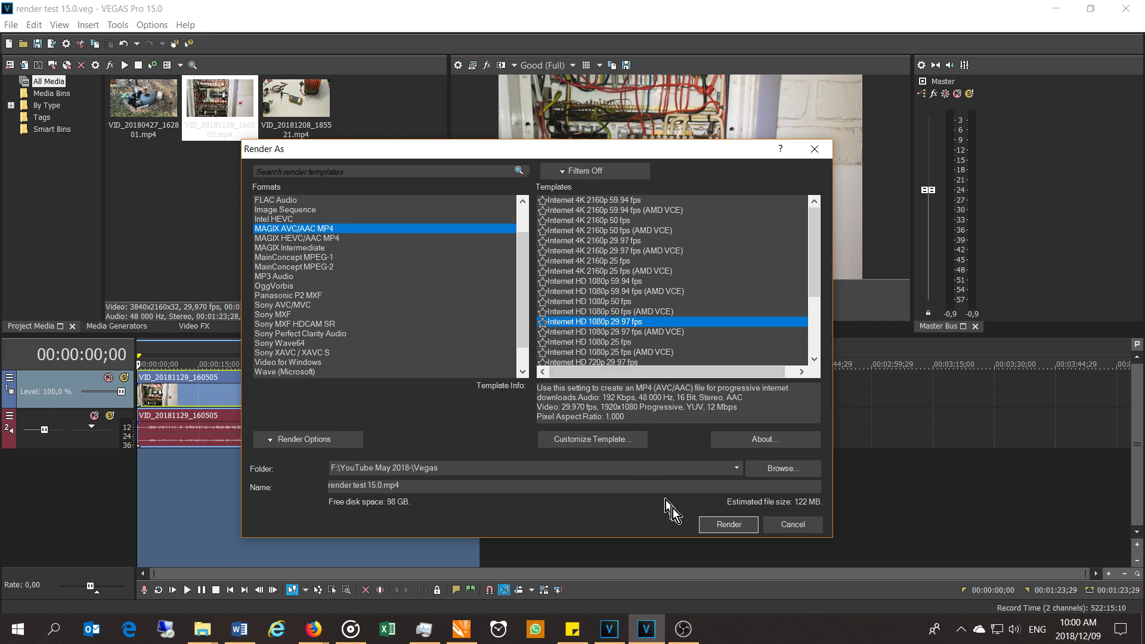
click(604, 445)
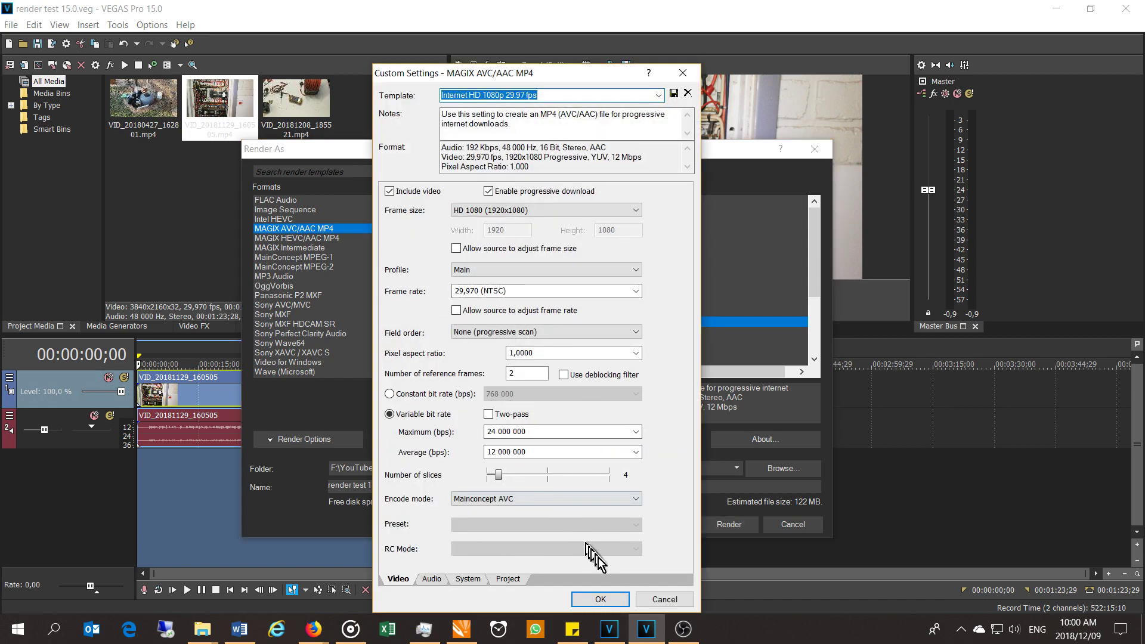
click(607, 600)
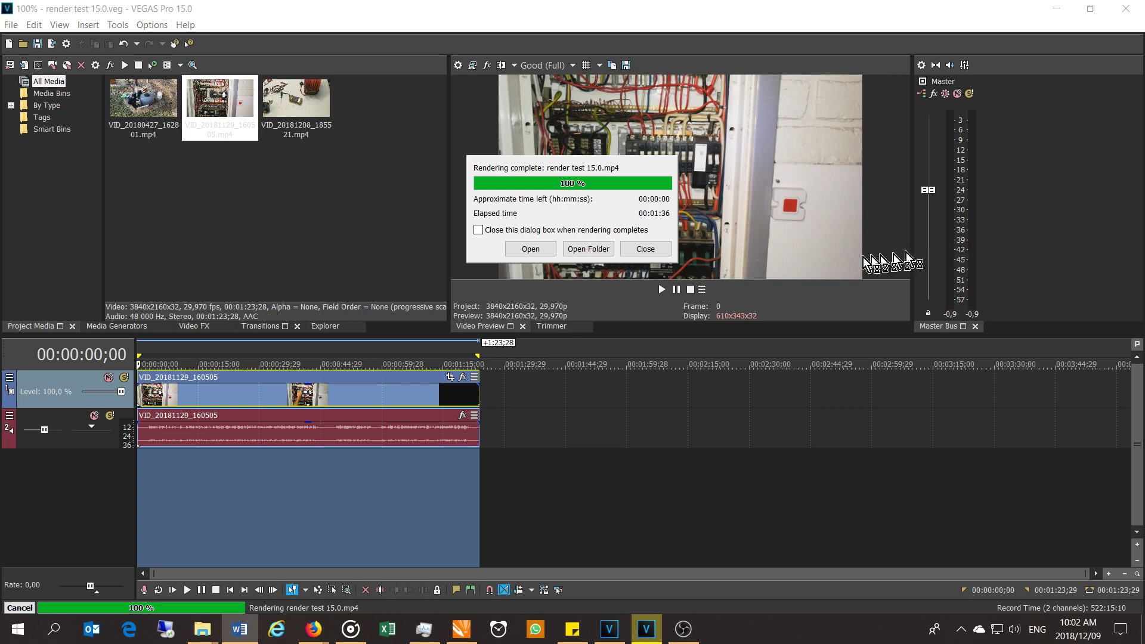
- Dismiss the finished VEGAS Pro 15 render and switch to VEGAS Pro 16
click(635, 249)
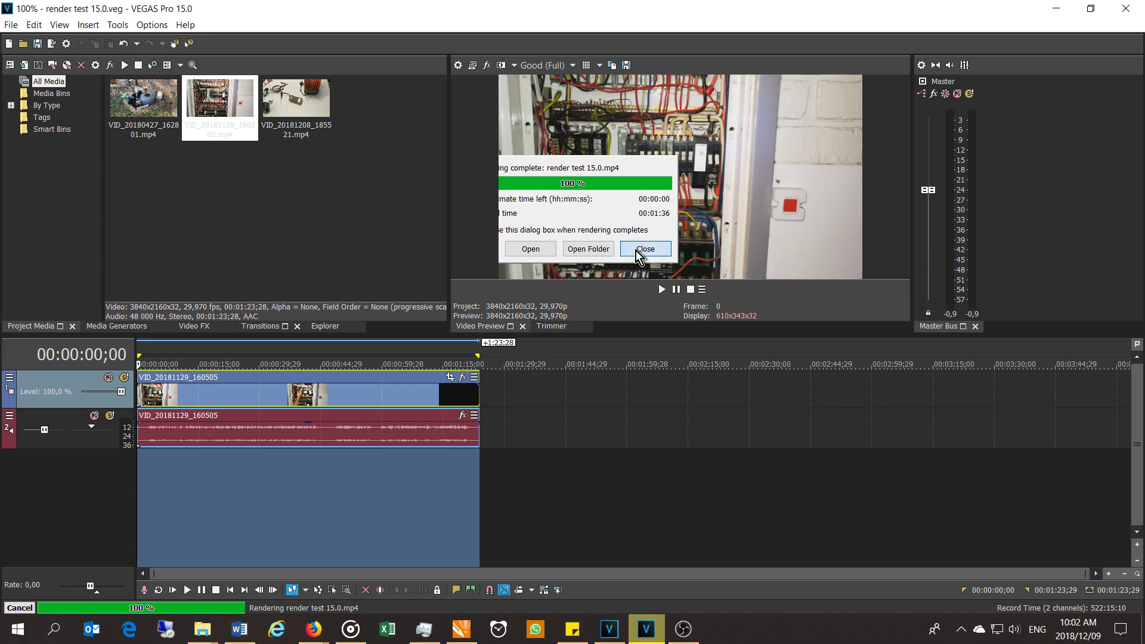
click(609, 637)
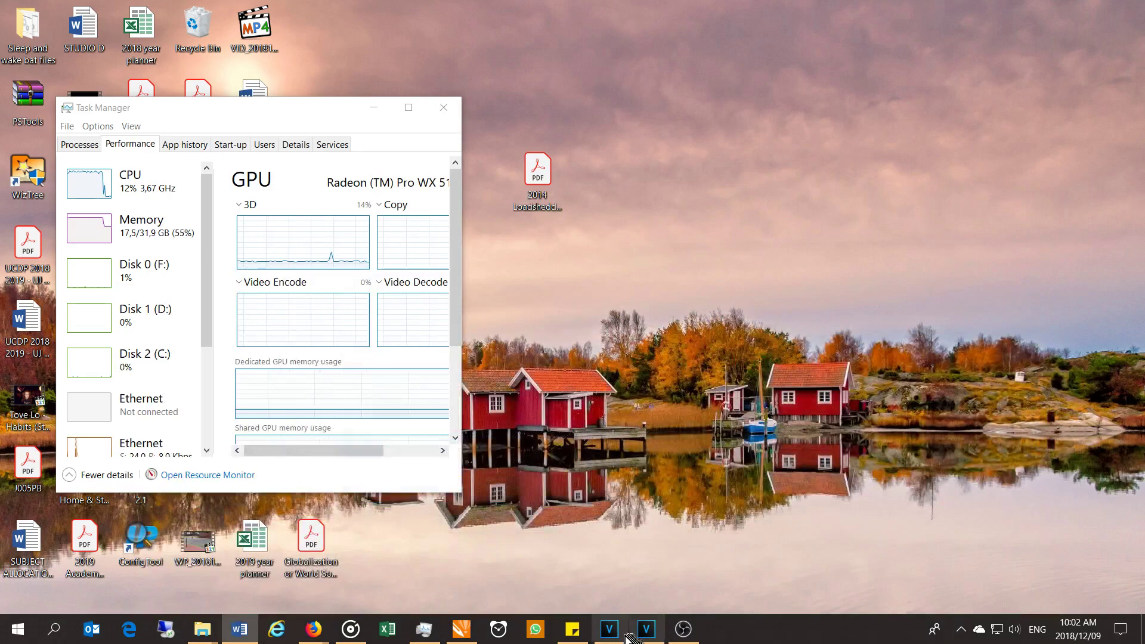
click(617, 637)
- Choose the Internet HD 1080p 29.97 fps template for the VEGAS Pro 16 render, review its custom video settings and accept them
click(12, 26)
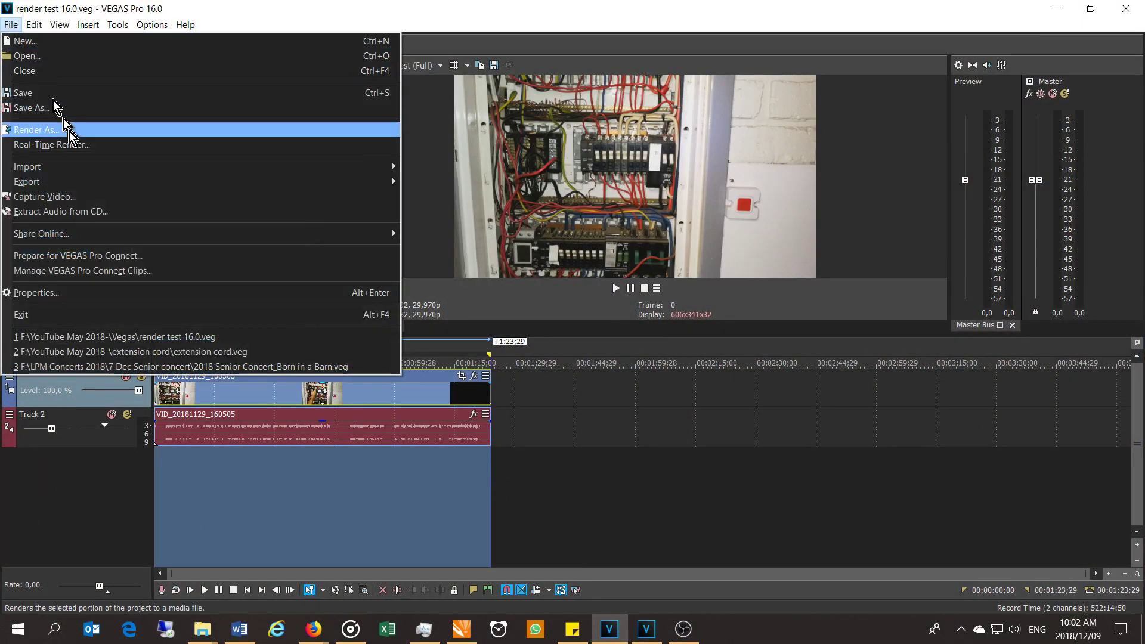
click(71, 133)
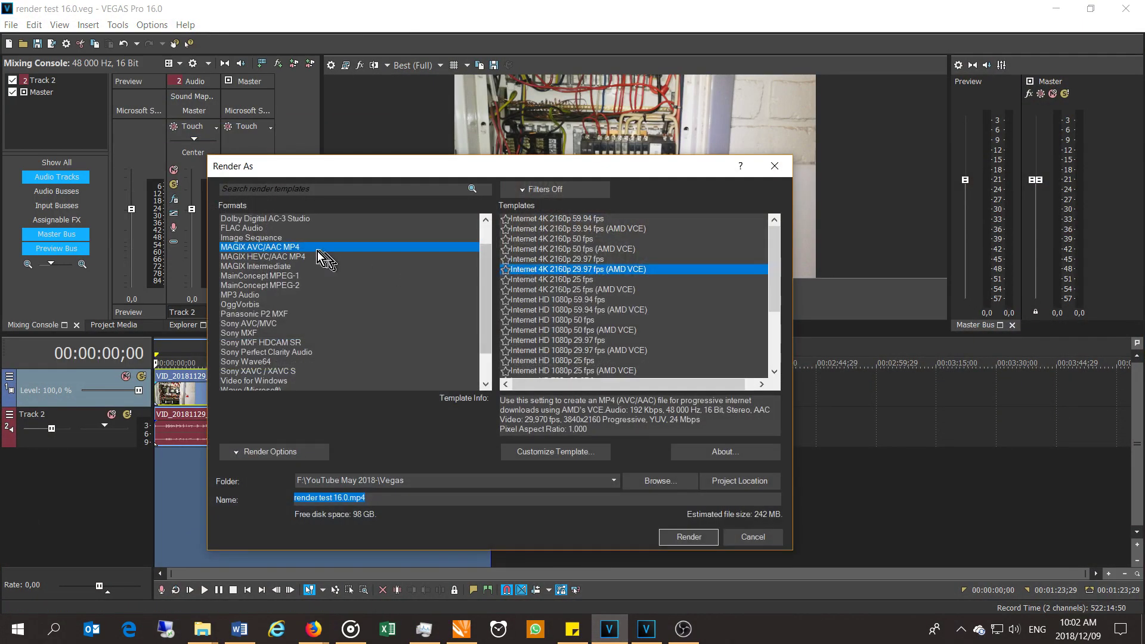
click(538, 340)
click(563, 453)
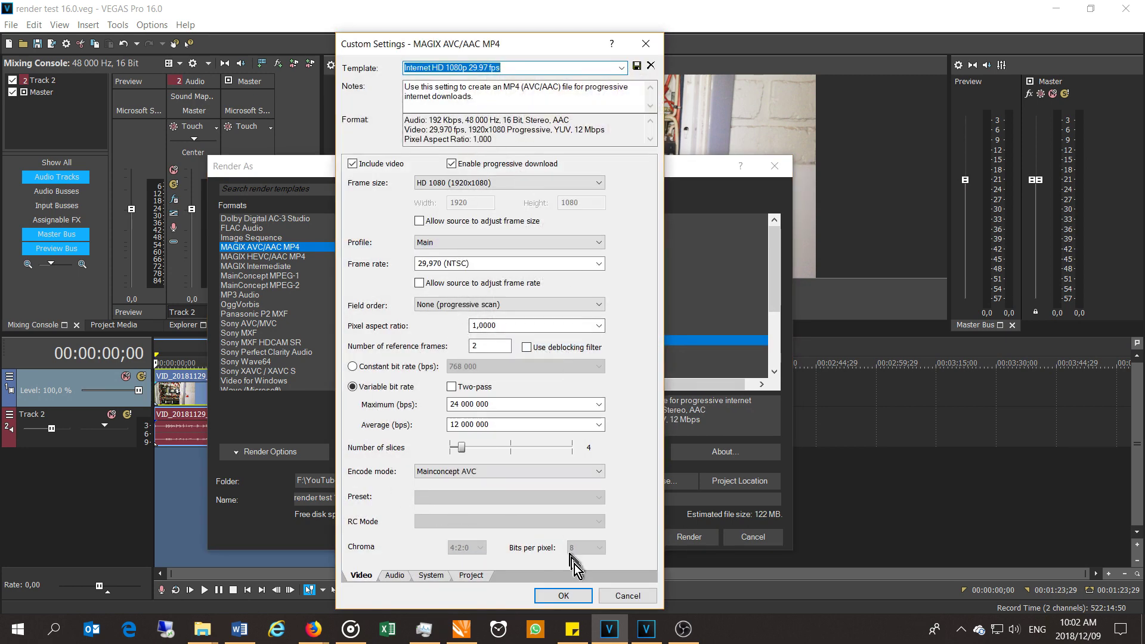
click(574, 596)
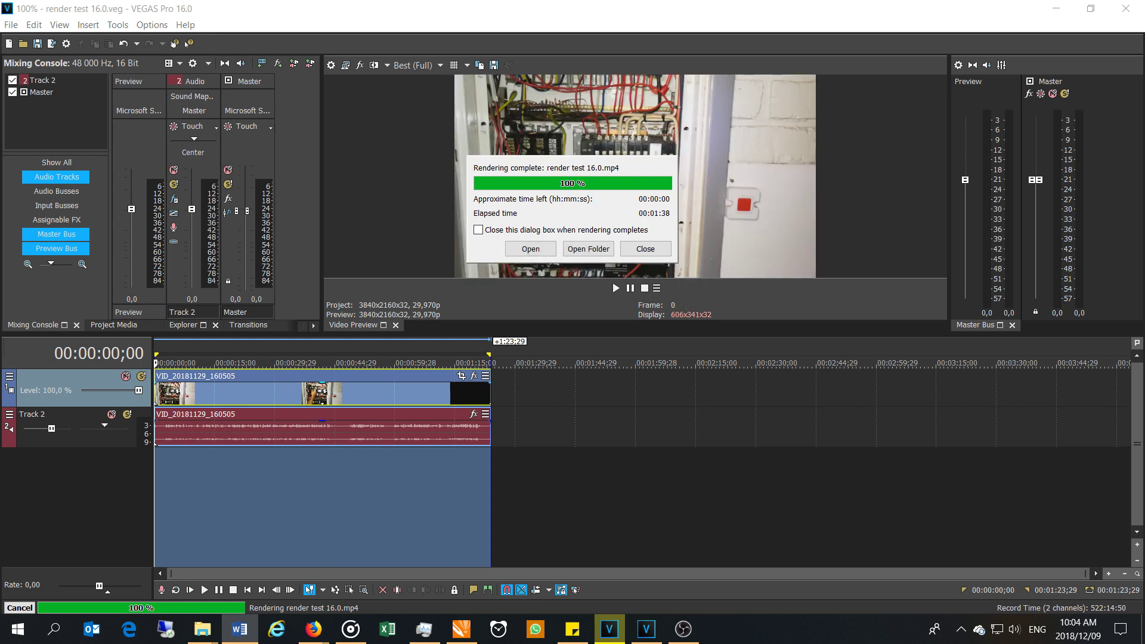
- Switch to VEGAS Pro 15 and render render test 15.0.mp4 as MAGIX HEVC/AAC MP4 with the Internet 4K 2160p 29.97 fps (AMD VCE) template
key(alt+Tab)
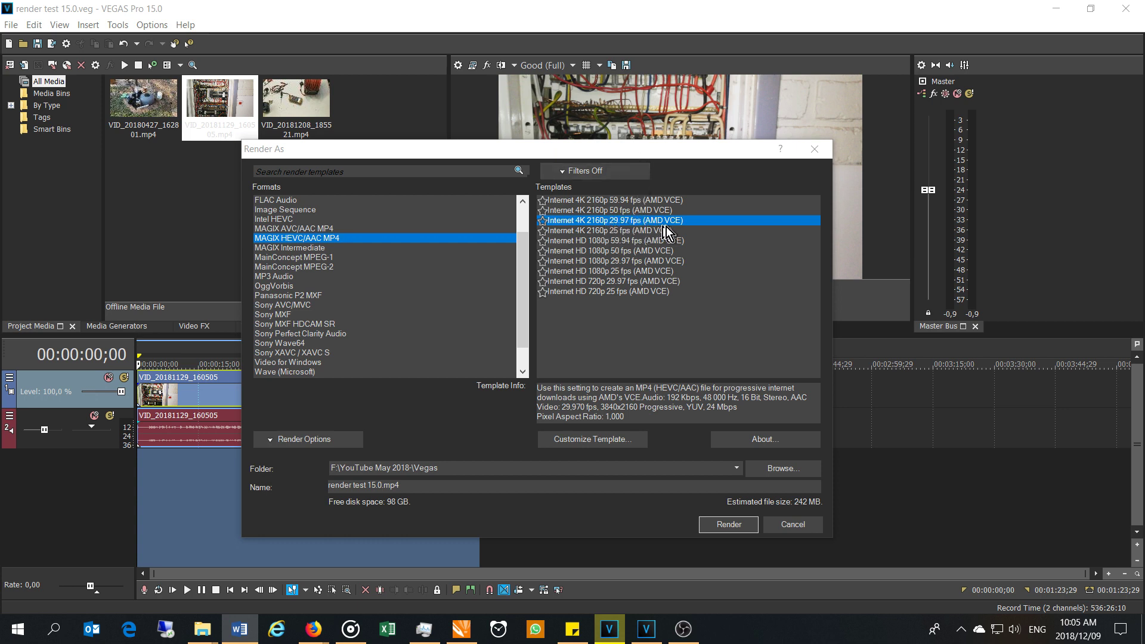
click(735, 527)
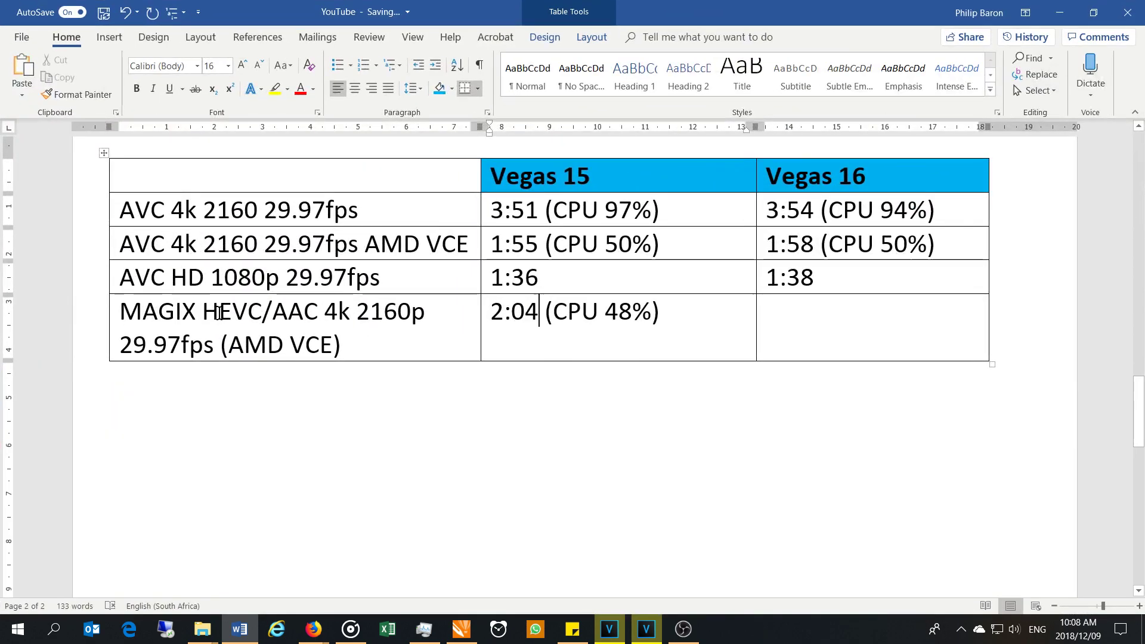
- Compare the Vegas 15 render time for plain AVC 4k with the AMD VCE rows in the Word table
key(Delete)
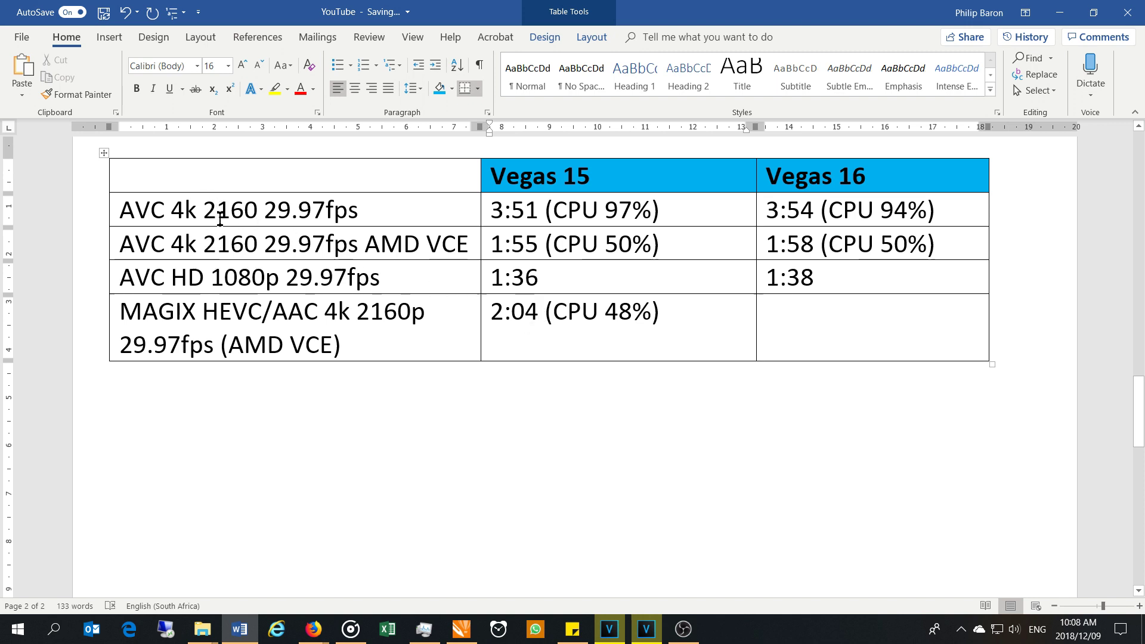
drag(542, 210, 490, 210)
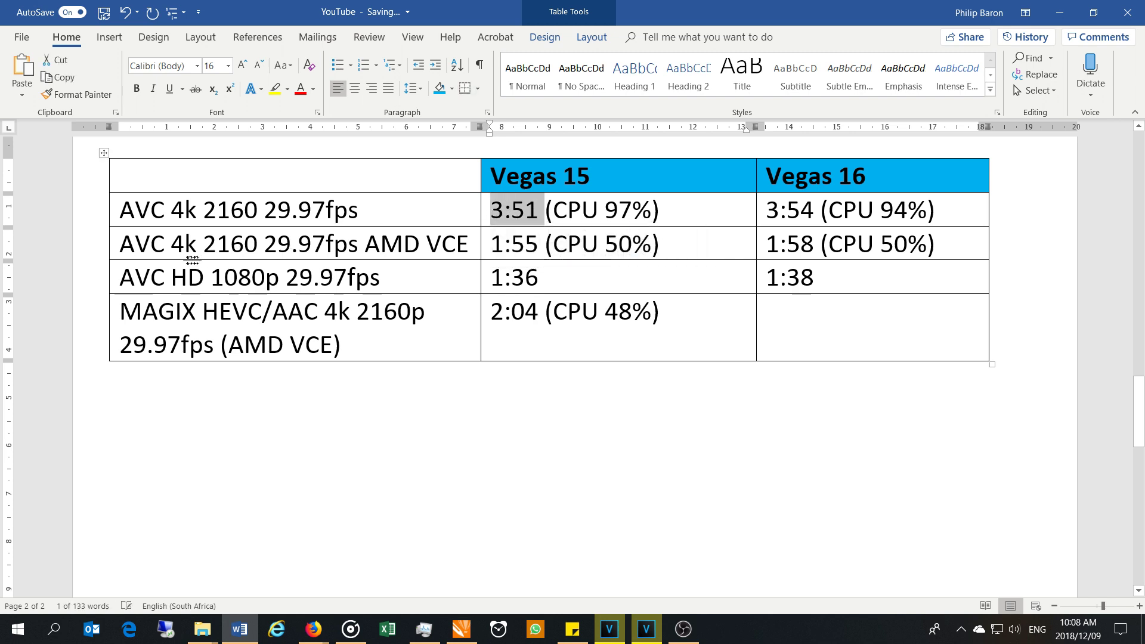
drag(365, 246, 469, 245)
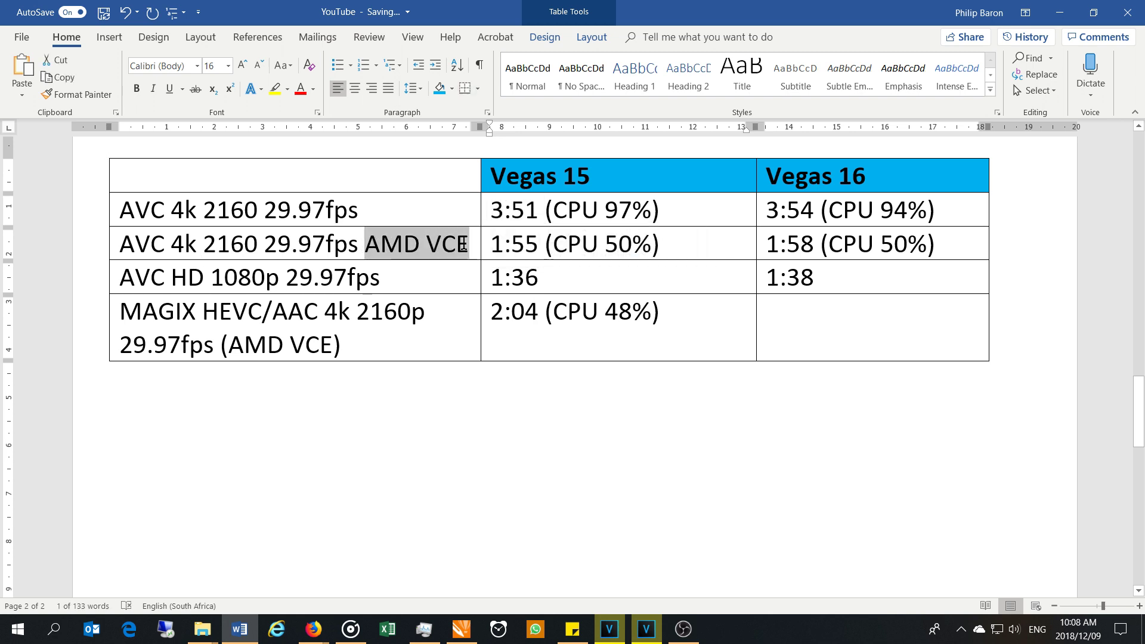
- Switch to VEGAS Pro 16 and choose the MAGIX HEVC/AAC MP4 format with the Internet 4K UHD 2160p 29.97 fps (AMD VCE) template
key(alt+Tab)
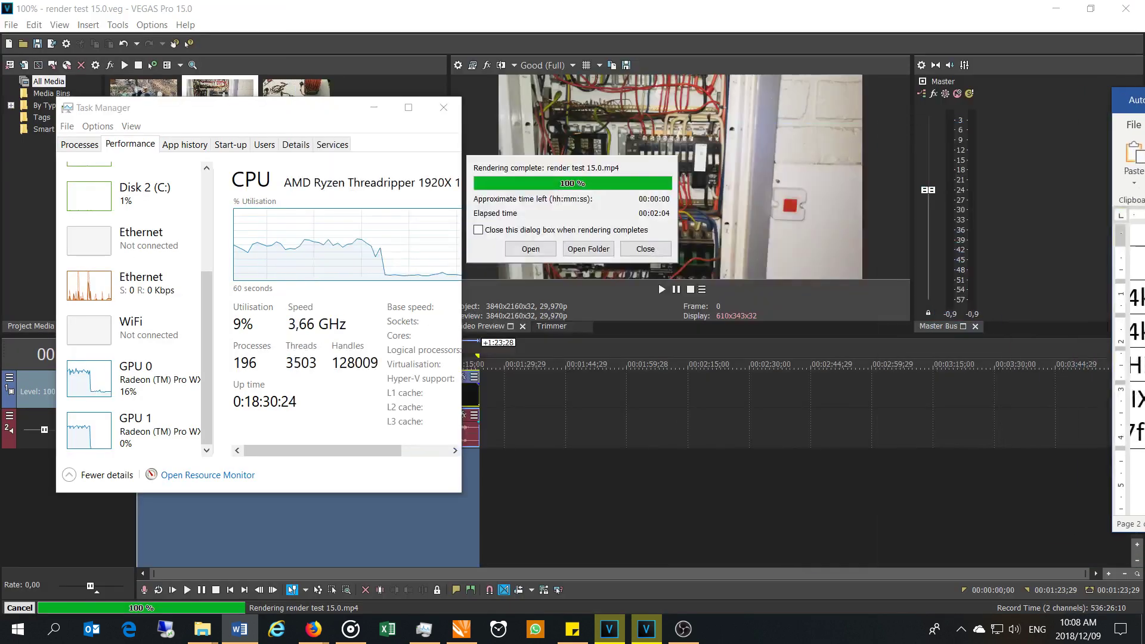
mouse_move(637, 635)
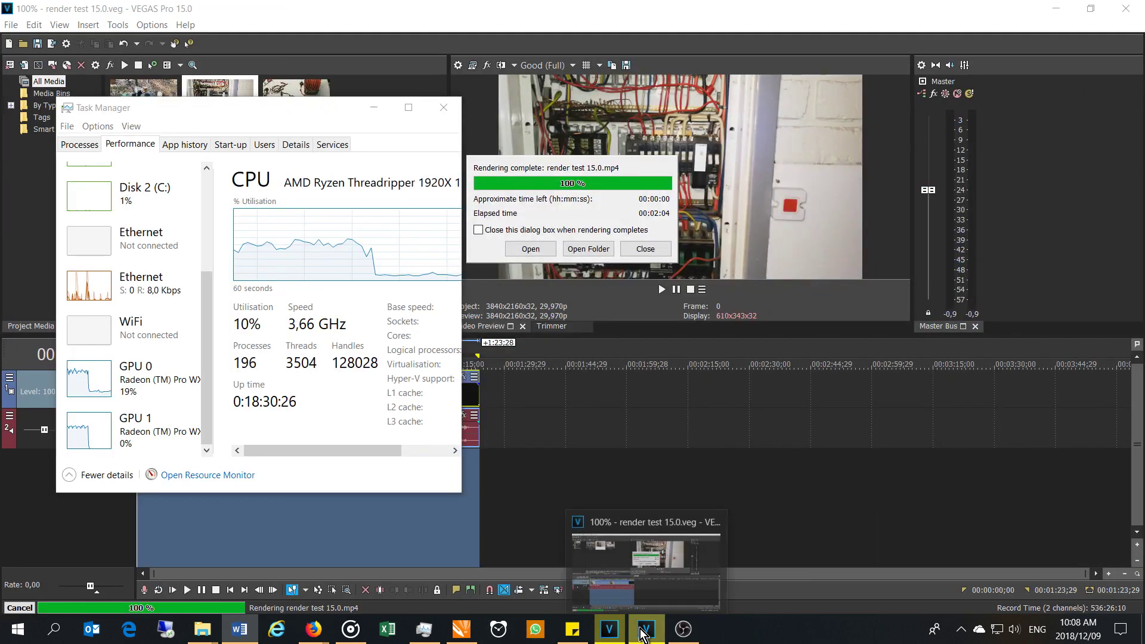
click(609, 630)
click(237, 260)
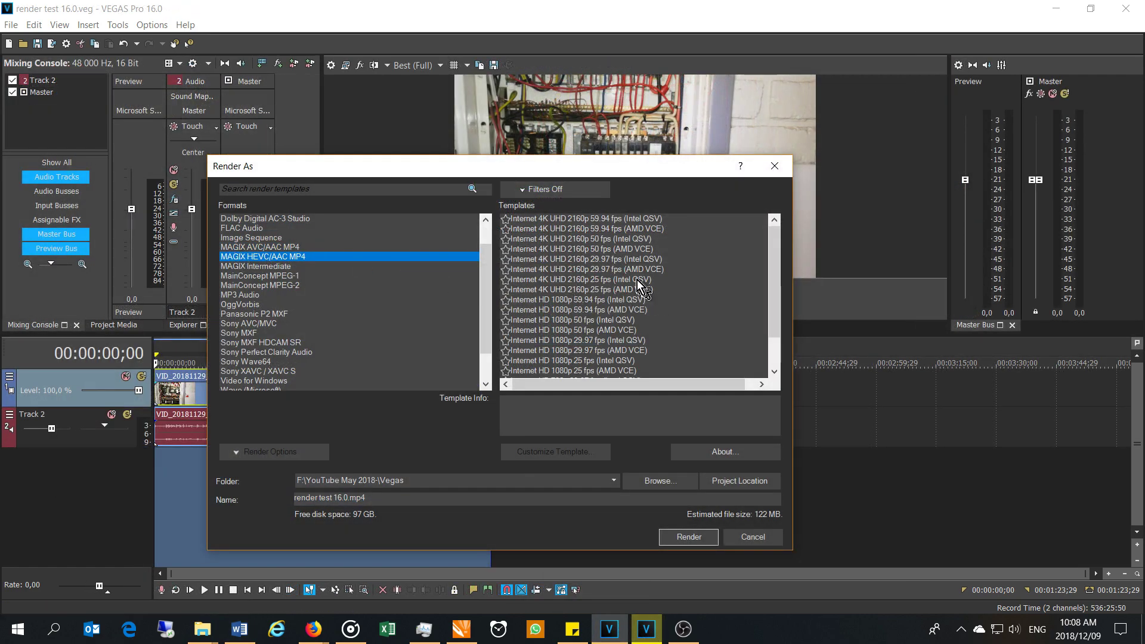
scroll(605, 279, up, 2)
click(542, 269)
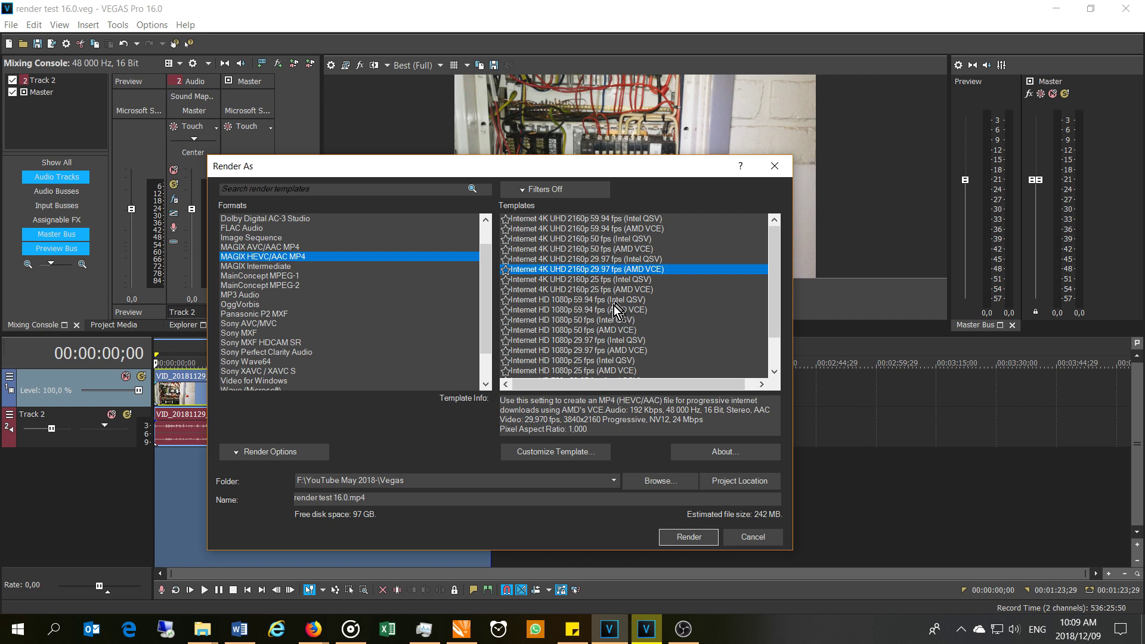
mouse_move(771, 262)
mouse_down()
mouse_move(774, 299)
mouse_move(773, 262)
mouse_up()
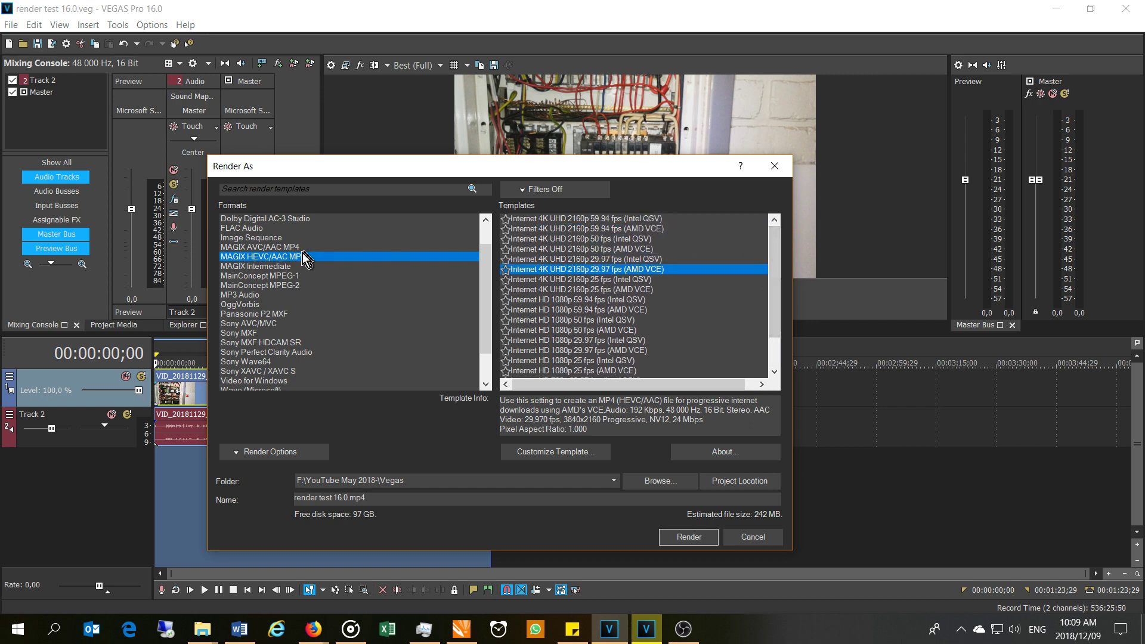
- Check the render formats in VEGAS Pro 15 against VEGAS Pro 16, and render render test 16.0.mp4 with the chosen HEVC 4K AMD VCE template
click(646, 630)
mouse_move(609, 629)
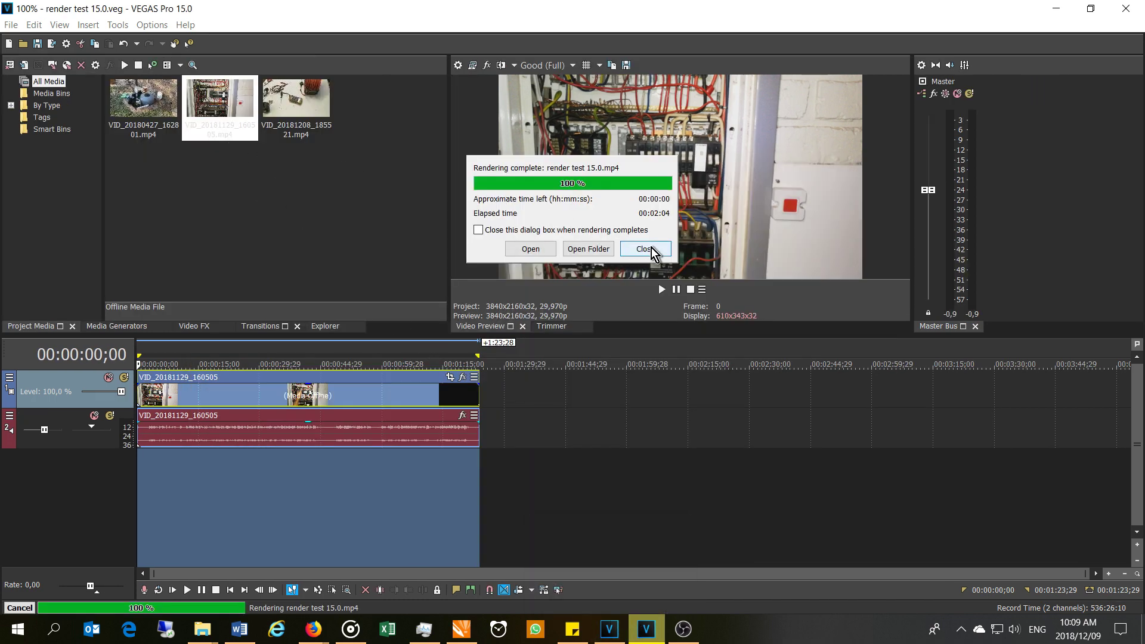
click(647, 249)
click(12, 26)
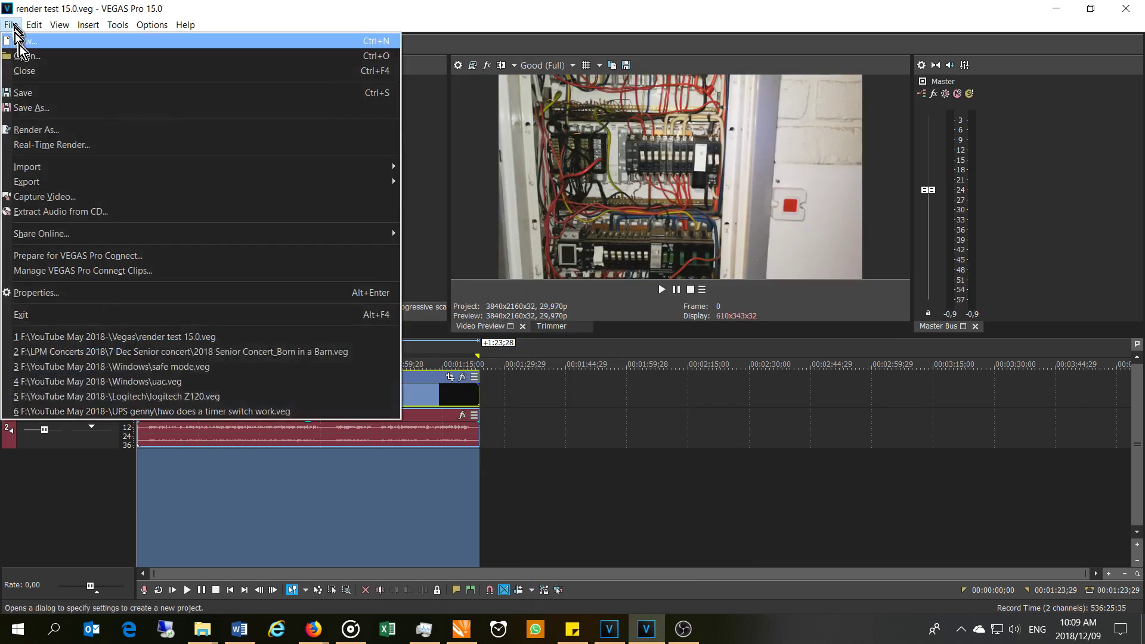
click(36, 130)
click(278, 211)
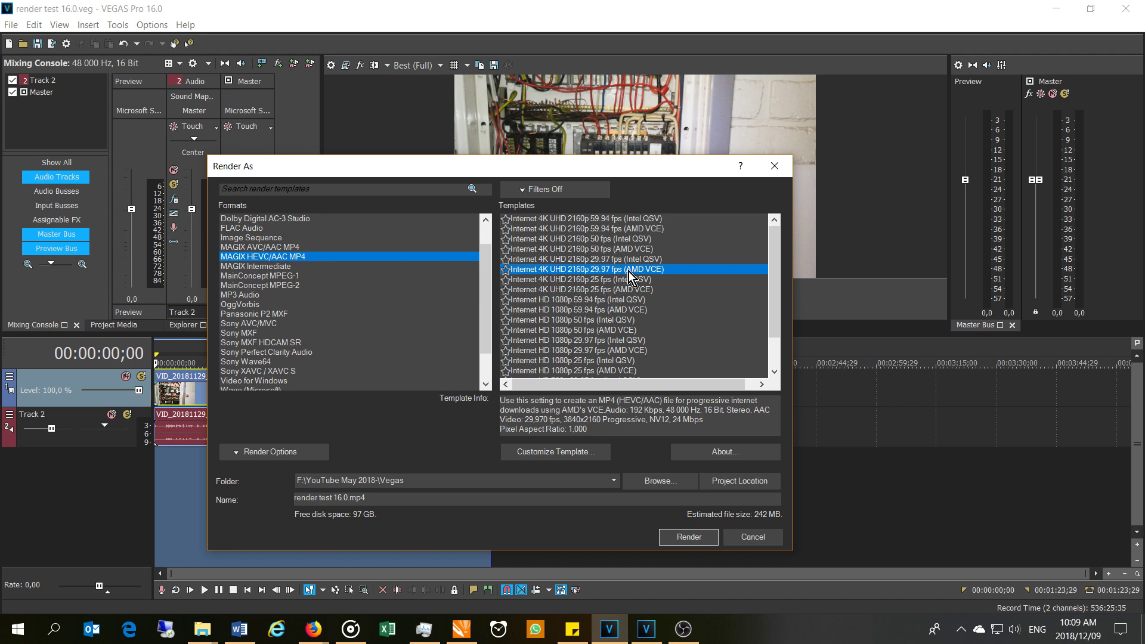
click(684, 539)
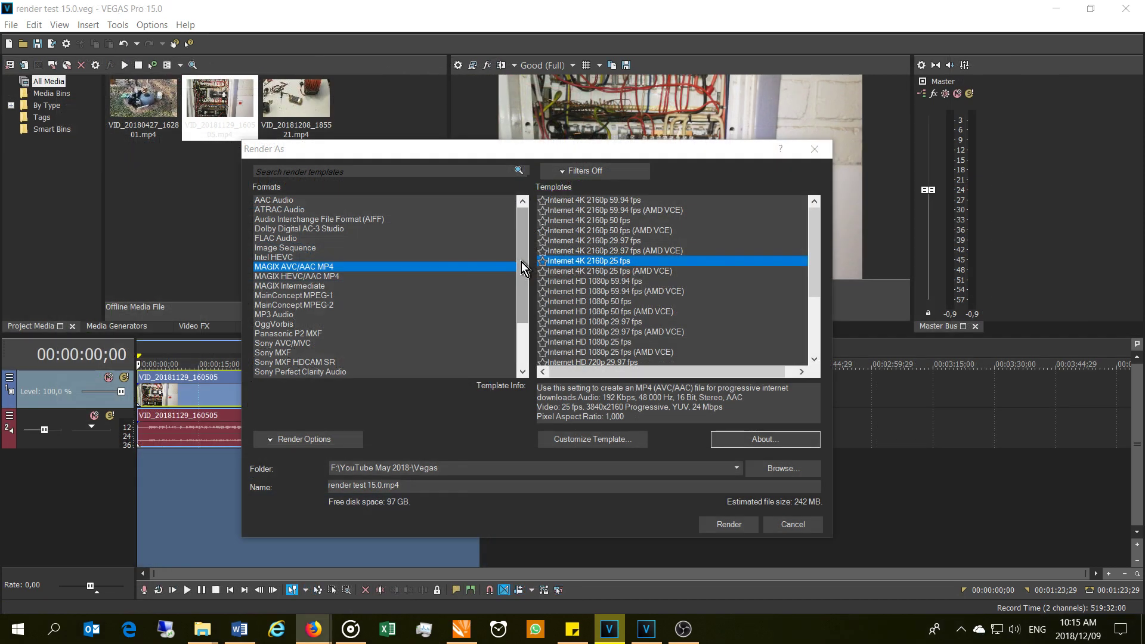
- Render render test 15.0.wmv in VEGAS Pro 15 as Windows Media Video V11 with the 8 Mbps HD 1080-30p Video template
drag(522, 262, 524, 357)
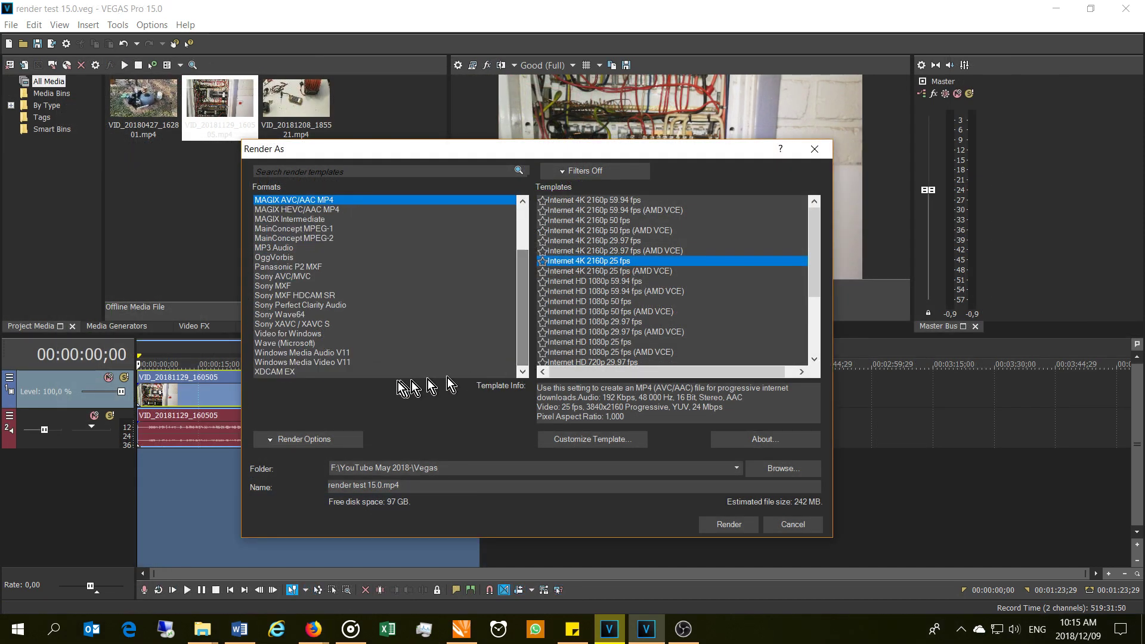
click(299, 362)
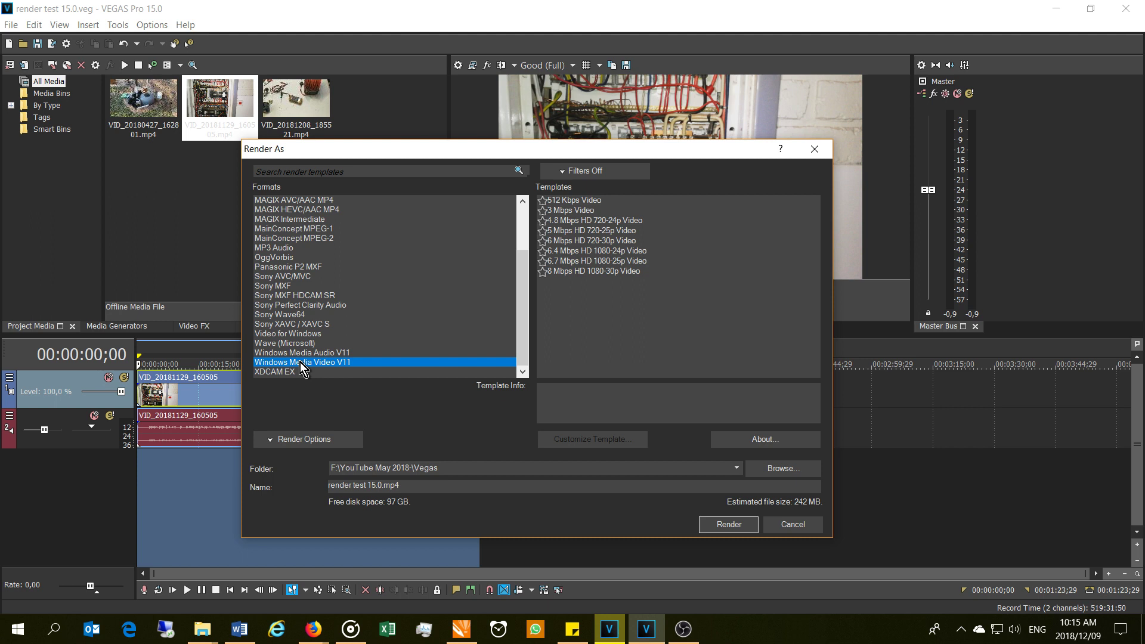
click(555, 272)
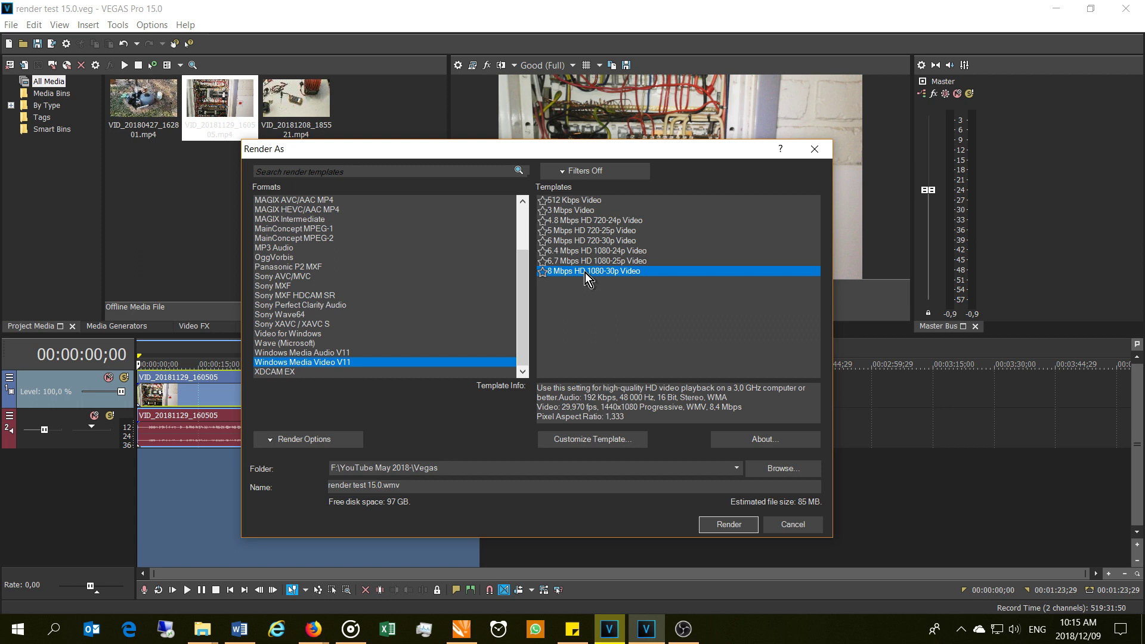
click(726, 524)
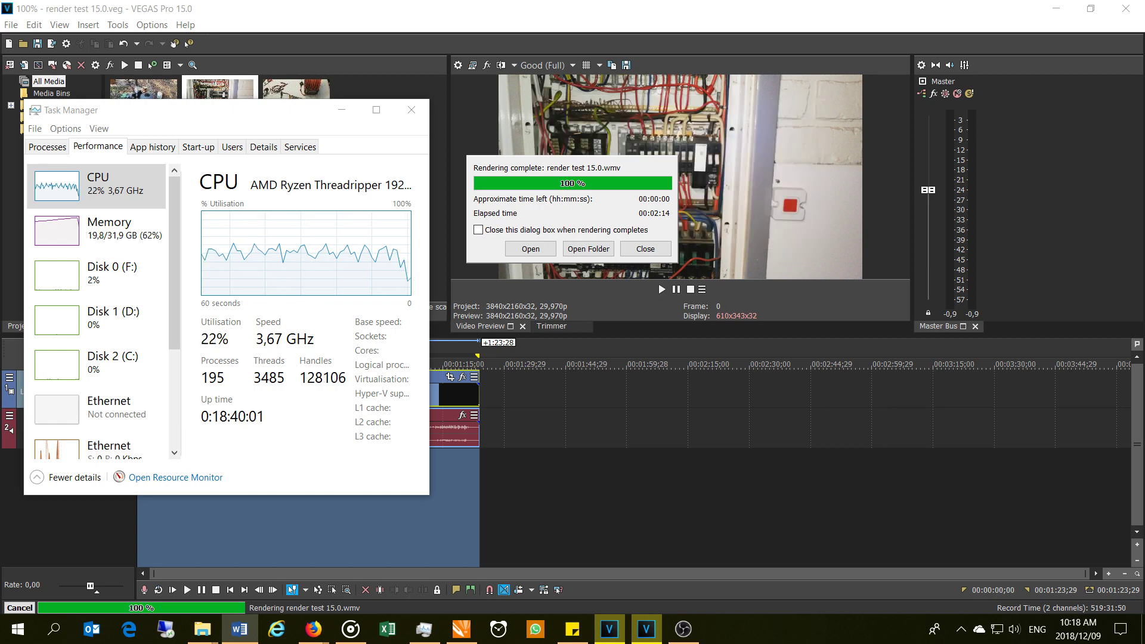
- Dismiss the finished WMV renders in VEGAS Pro 15 and VEGAS Pro 16
click(650, 249)
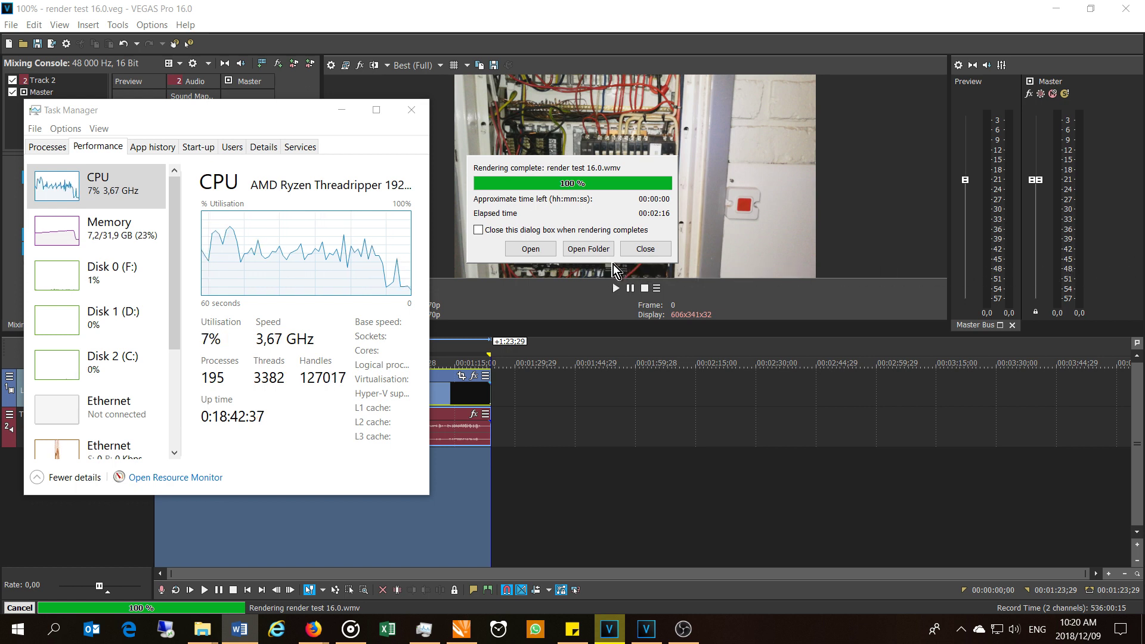
click(643, 251)
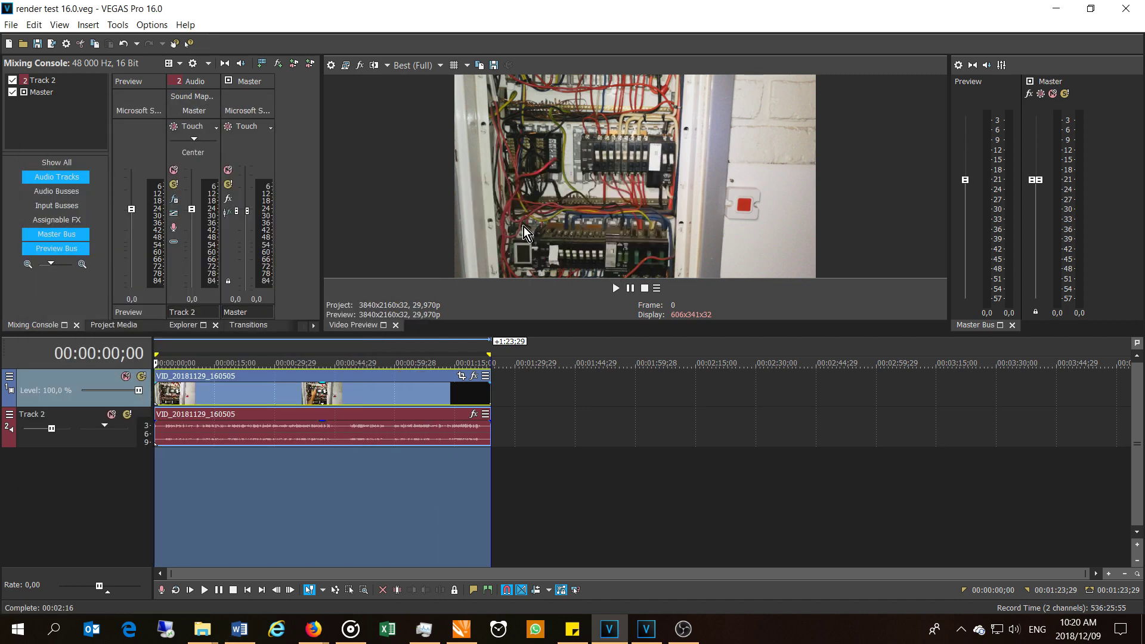
- Set GPU acceleration of video processing to Off in the VEGAS Pro 16 video preferences and close the program
click(136, 29)
click(179, 463)
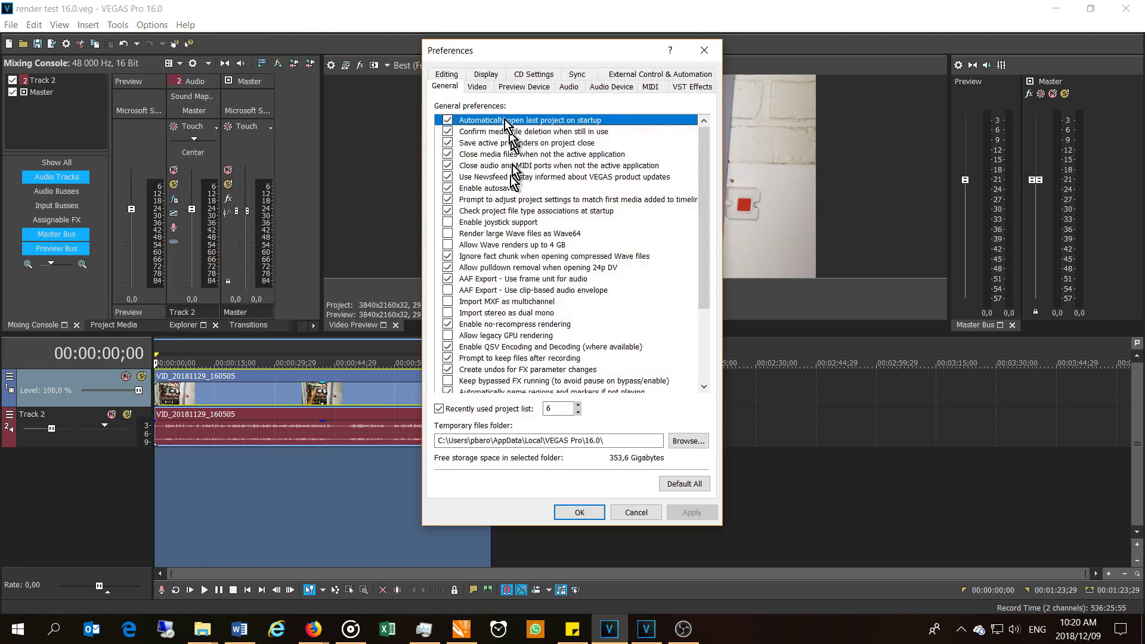
click(478, 86)
click(670, 149)
click(644, 161)
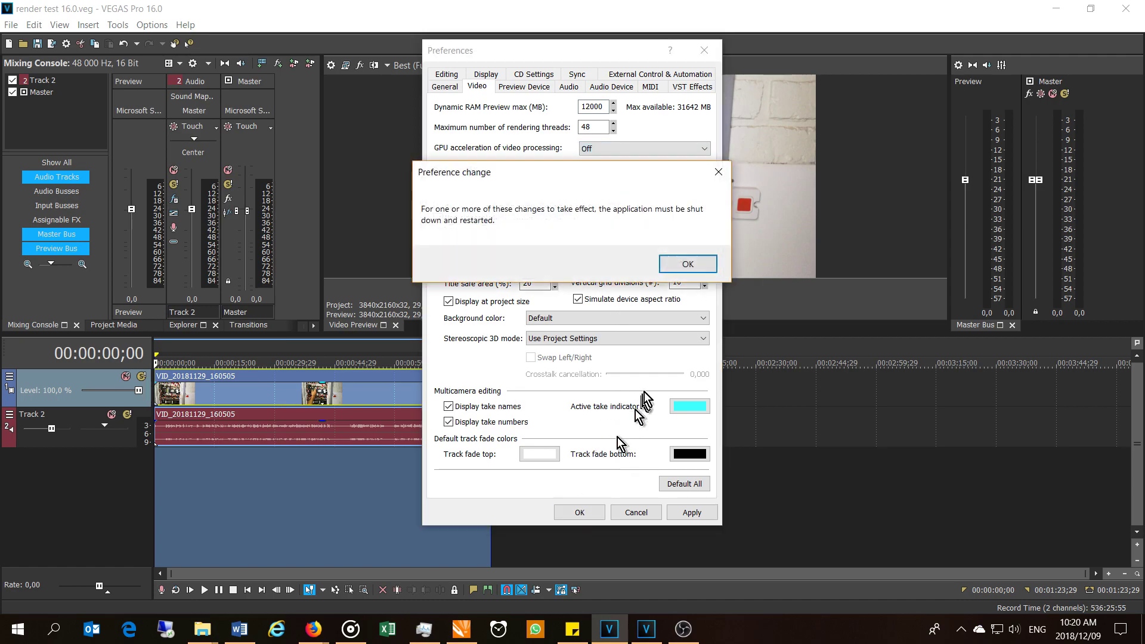
click(674, 263)
click(1126, 8)
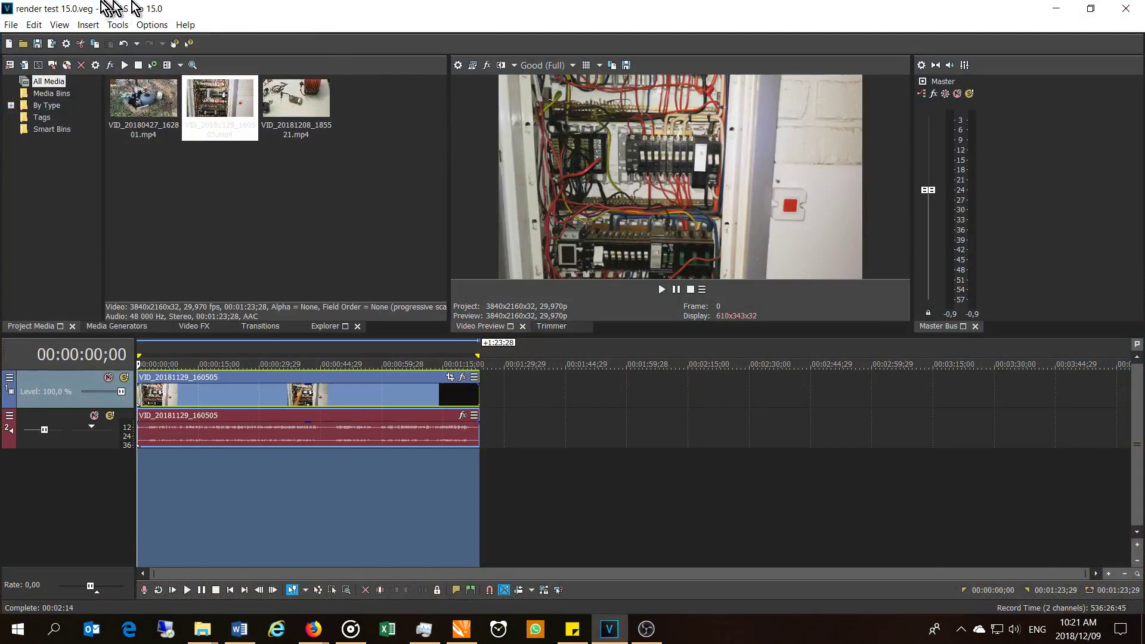
- Set GPU acceleration of video processing to Off in the VEGAS Pro 15 video preferences and accept the change
click(151, 25)
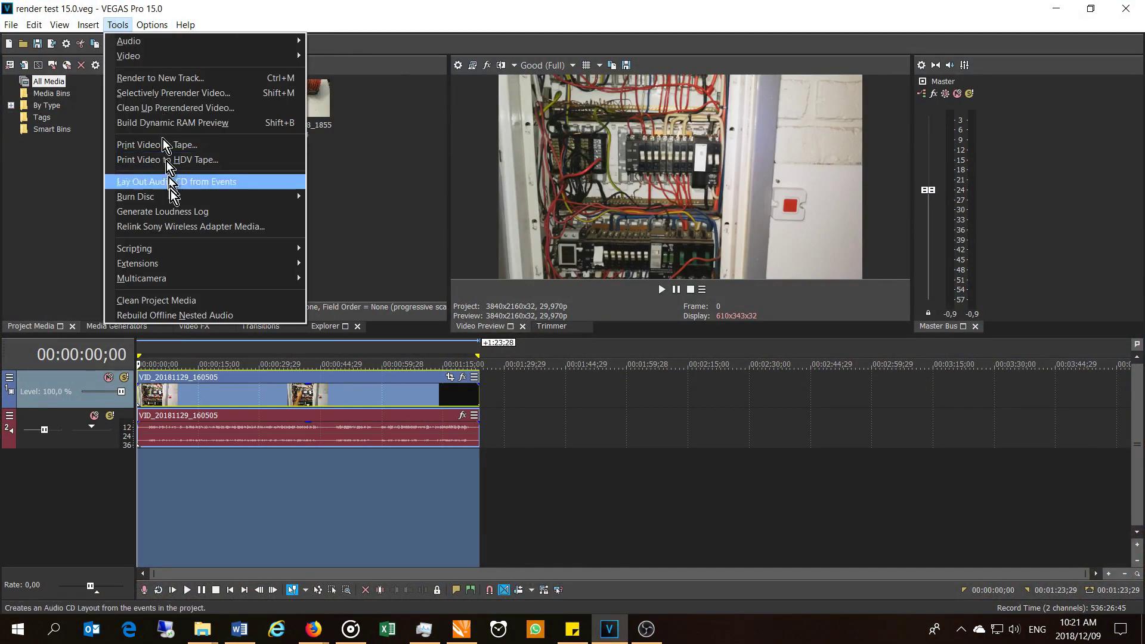
click(193, 441)
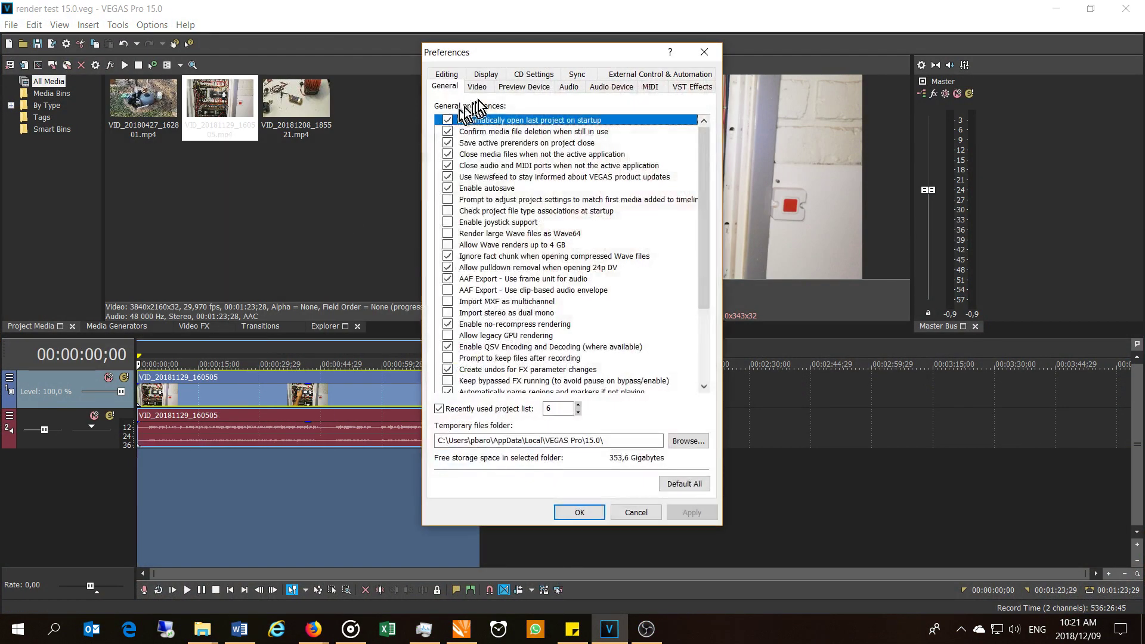
click(479, 87)
click(634, 148)
click(603, 161)
click(572, 511)
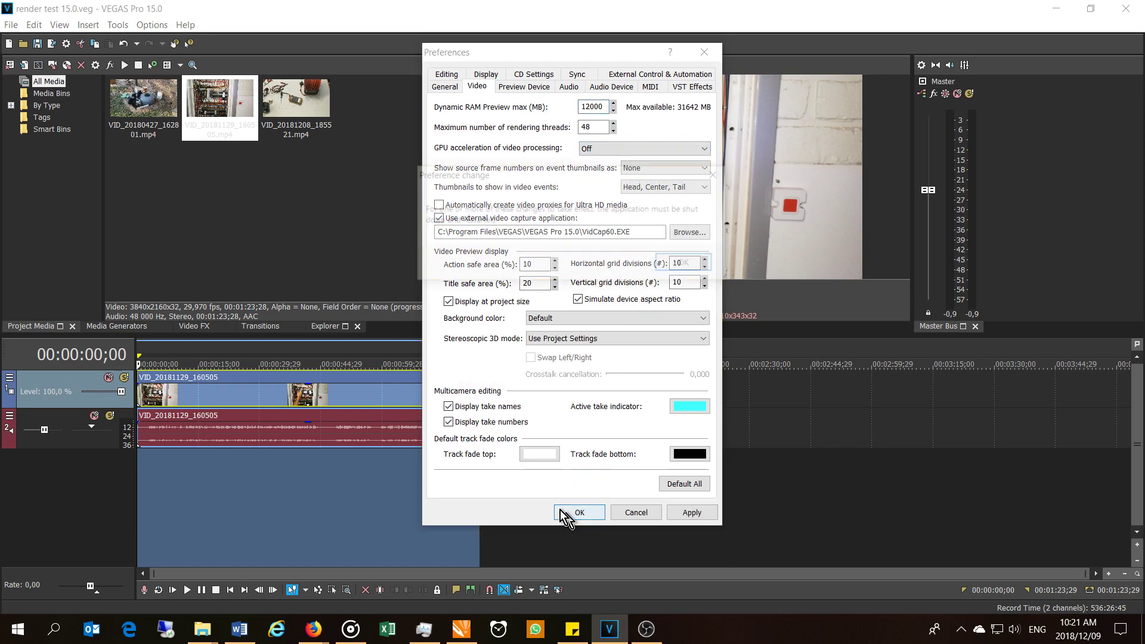
key(Return)
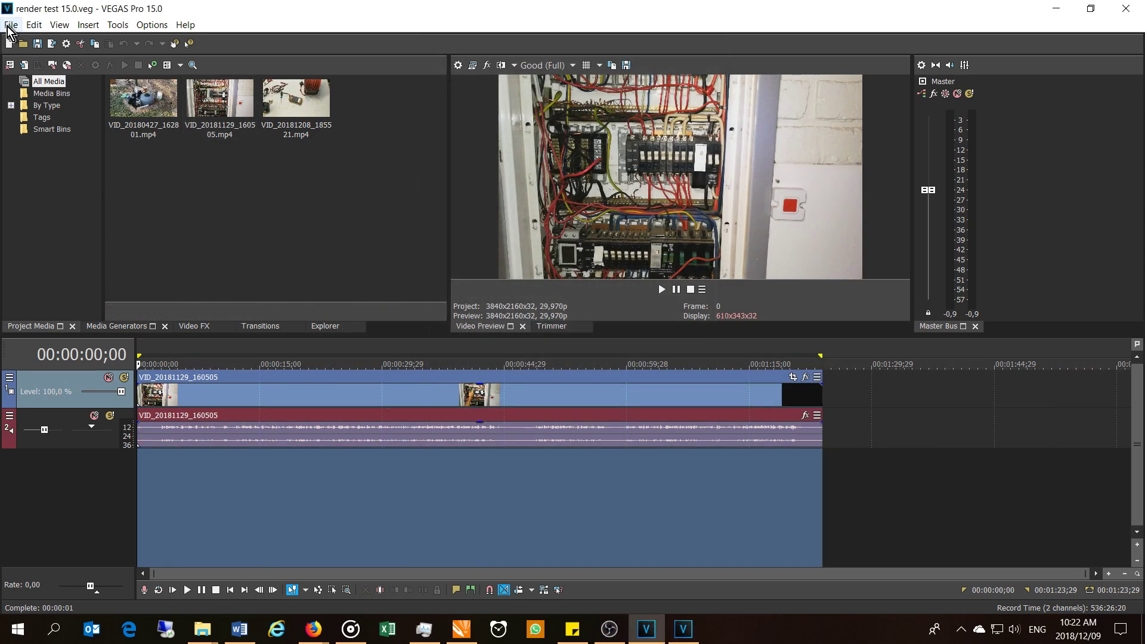
- Open the Render As settings for render test 15.0 in VEGAS Pro 15 and browse the formats for MAGIX AVC/AAC MP4
click(11, 24)
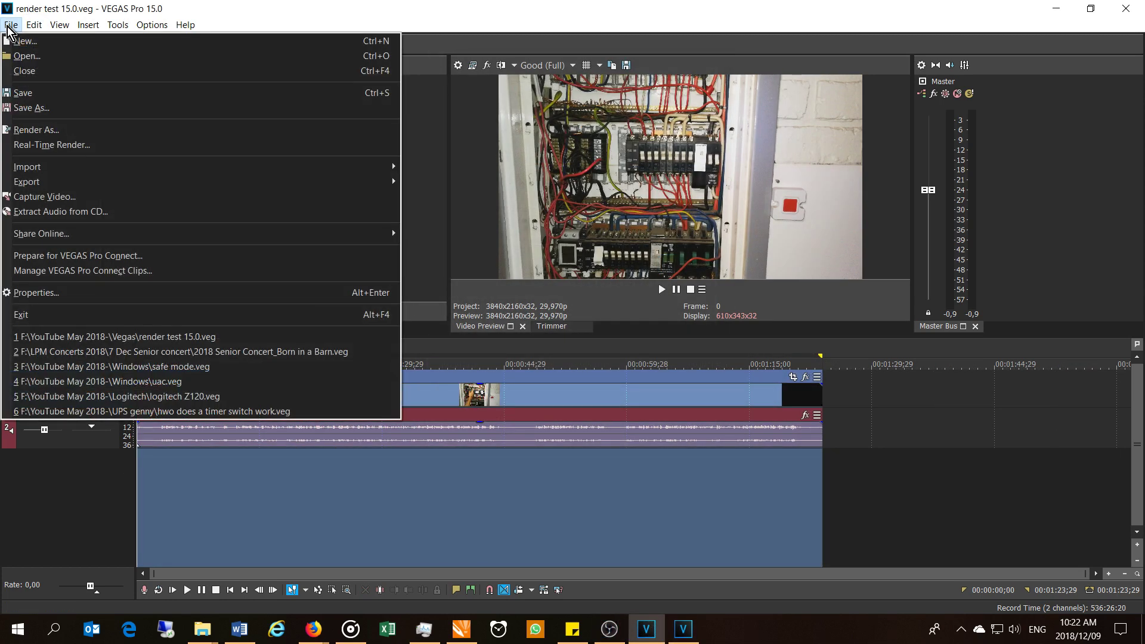
click(88, 132)
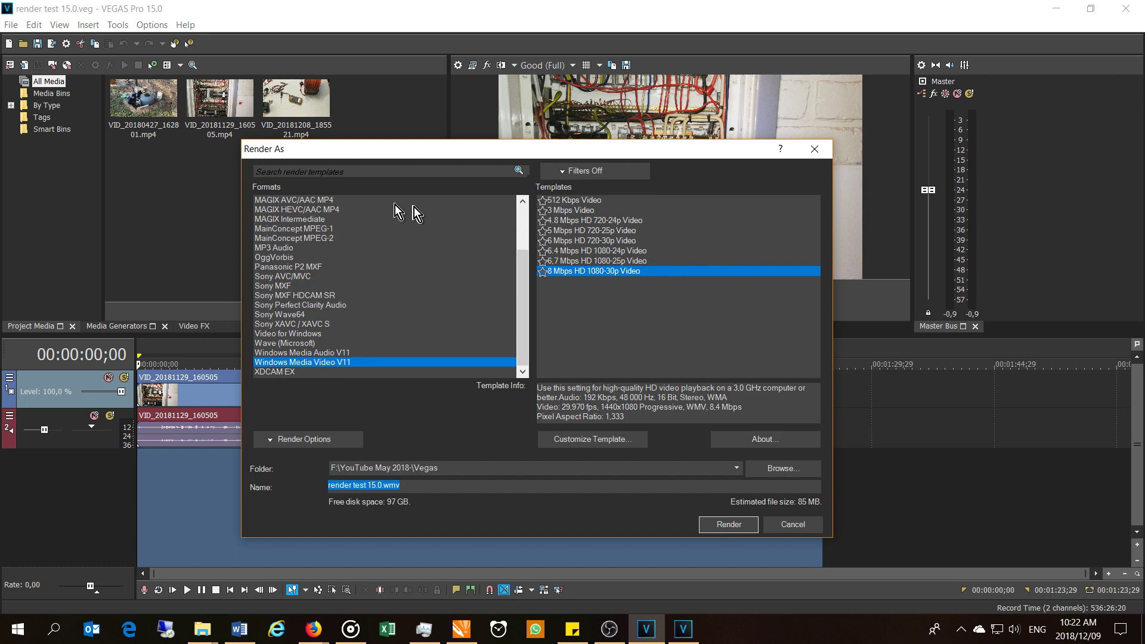
scroll(346, 231, up, 3)
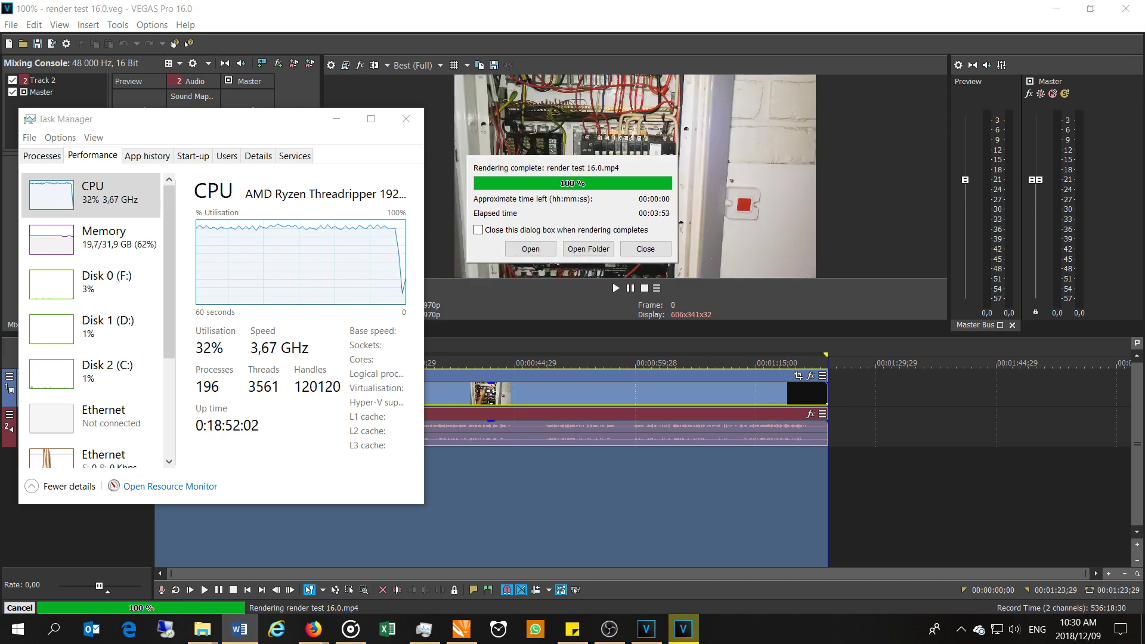
- Dismiss the finished VEGAS Pro 16 render and render render test 15.0.mp4 in VEGAS Pro 15 with the Internet 4K 2160p 29.97 fps template
click(650, 249)
click(646, 629)
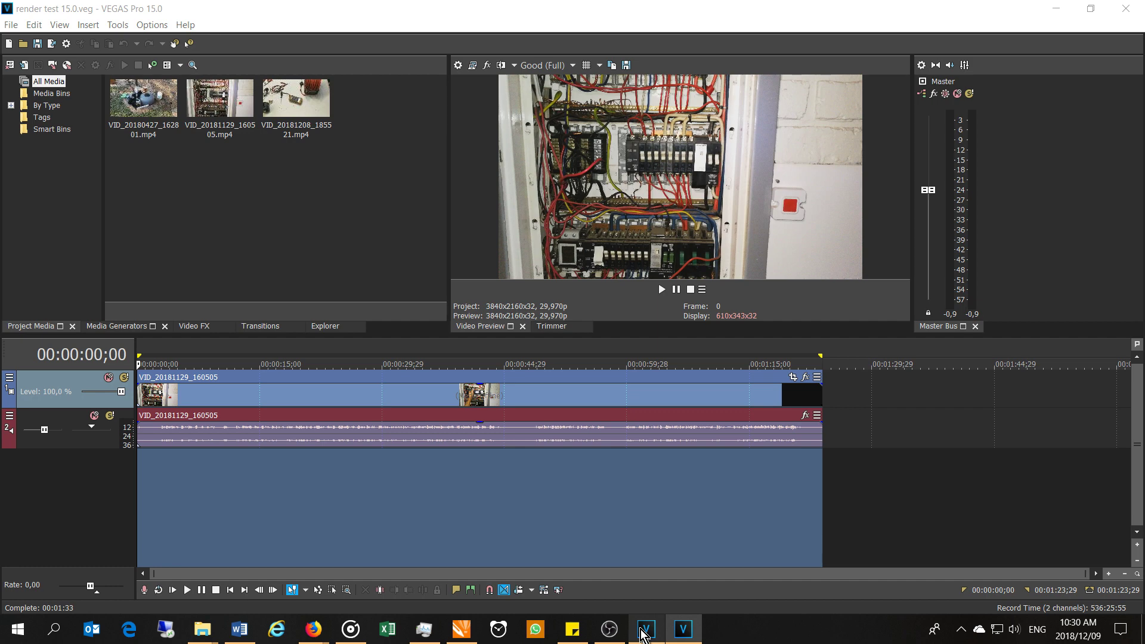
click(11, 24)
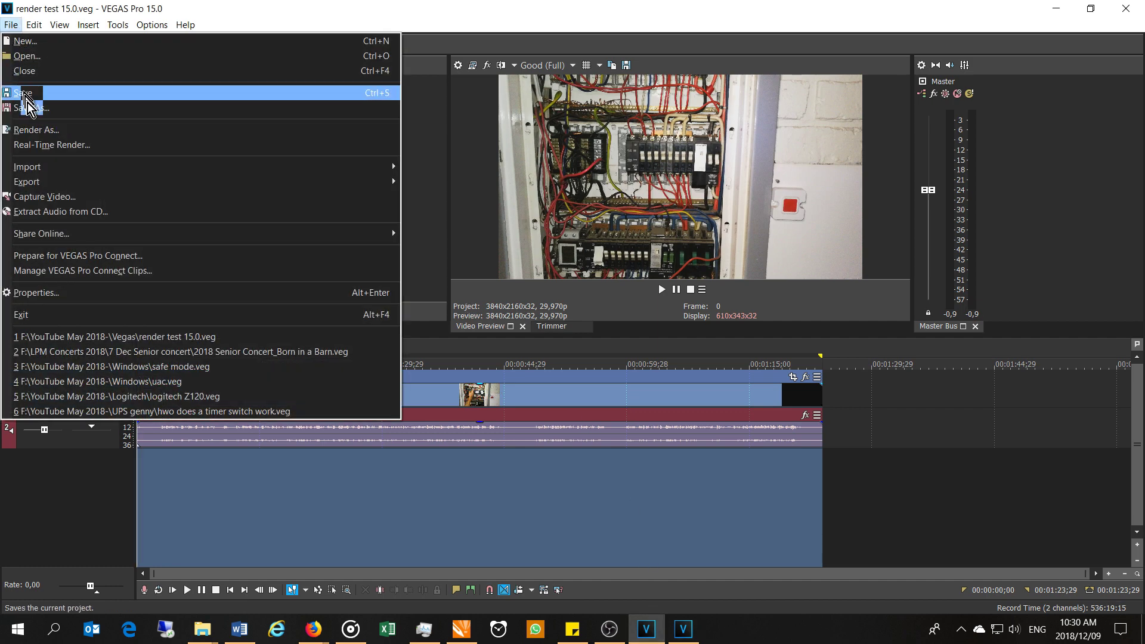
click(36, 130)
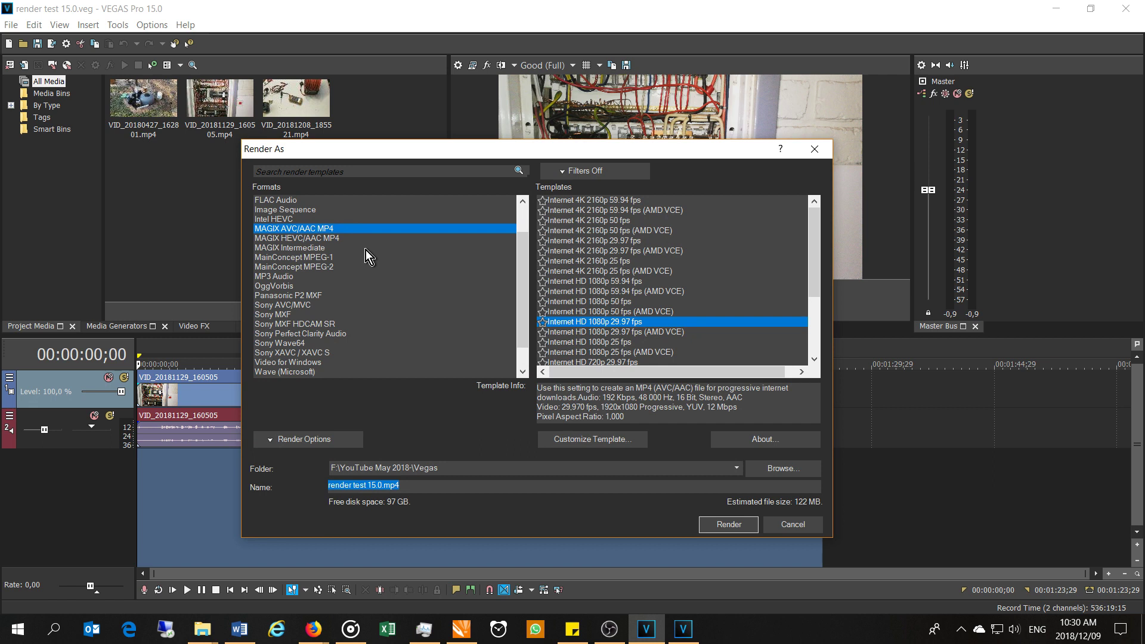
mouse_move(672, 633)
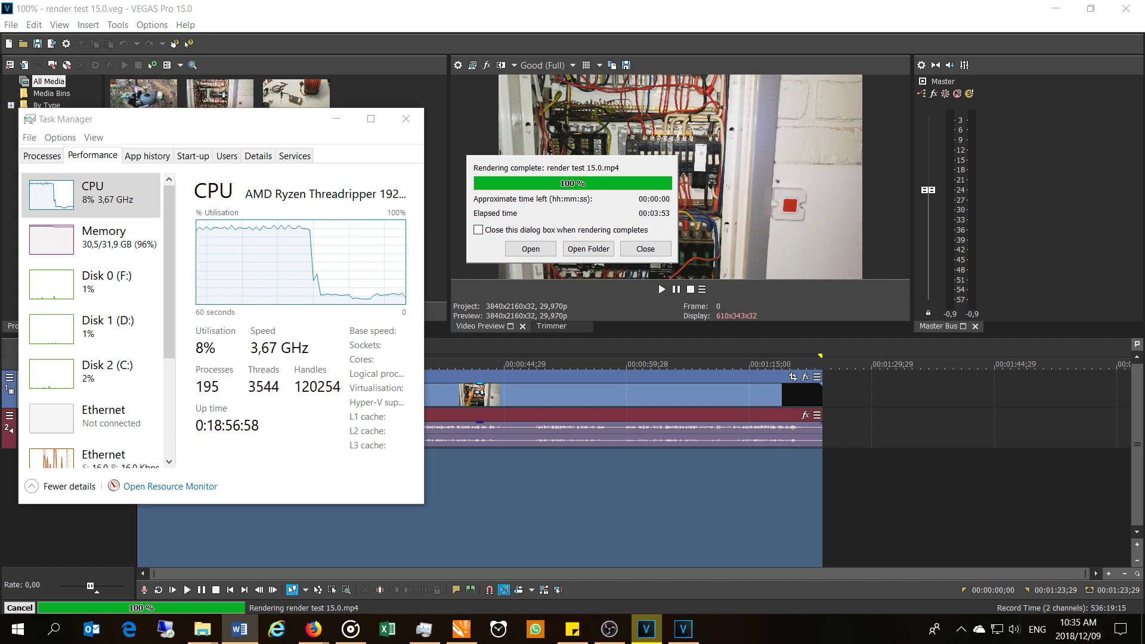
- Dismiss the finished render and render render test 15.0.mp4 with the Internet 4K 2160p 29.97 fps (AMD VCE) template, overwriting the existing file
click(341, 120)
click(646, 249)
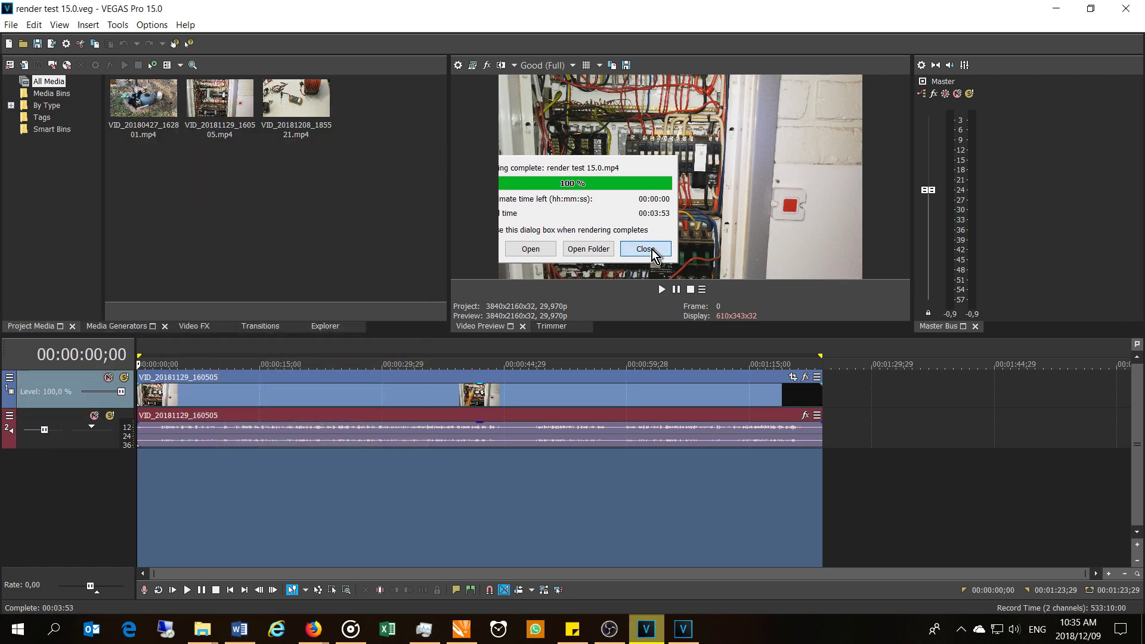
click(12, 25)
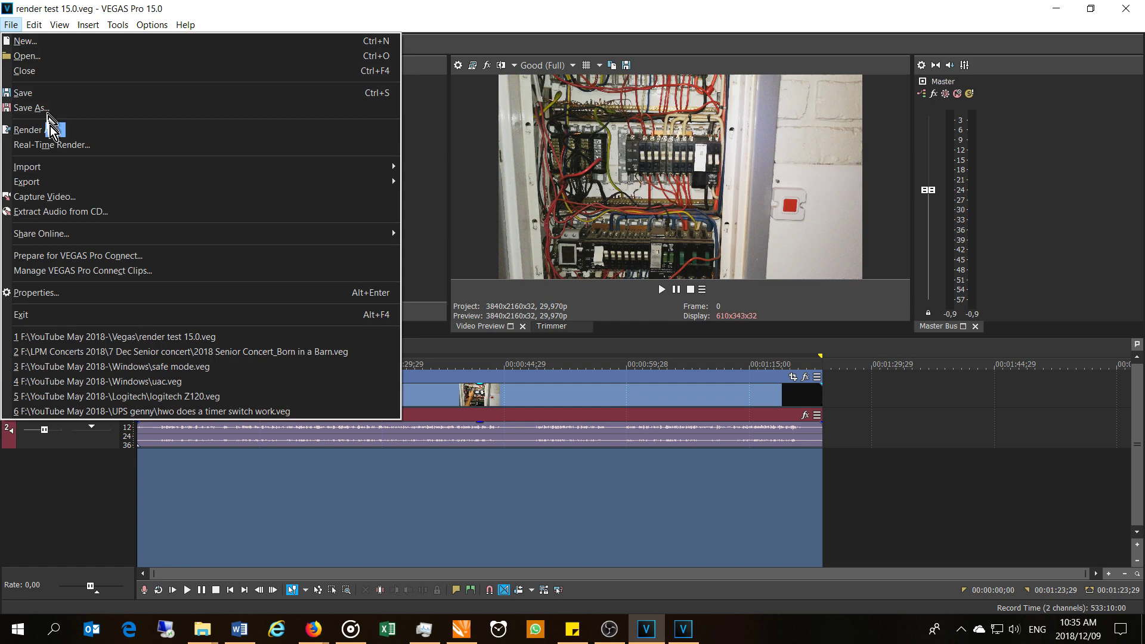
click(47, 118)
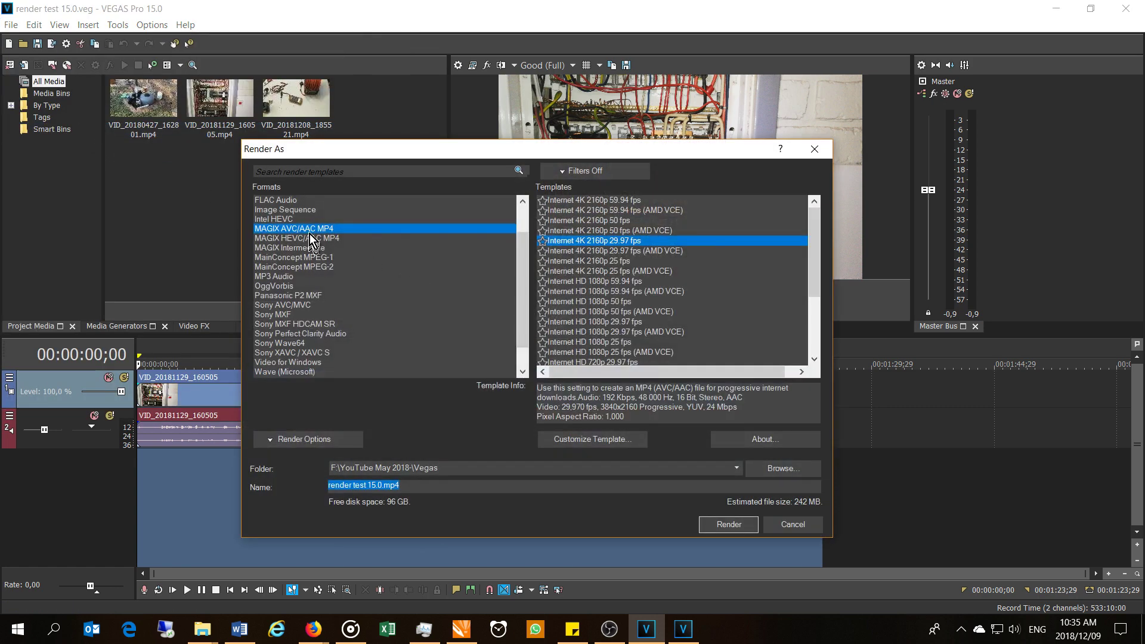
click(620, 252)
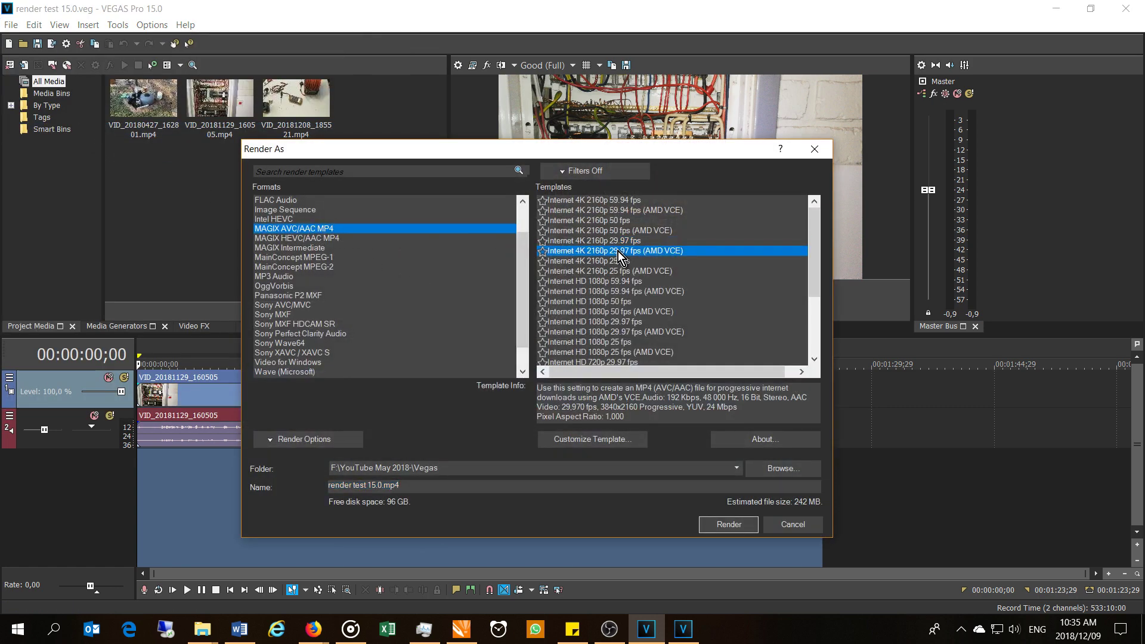
click(729, 525)
click(636, 374)
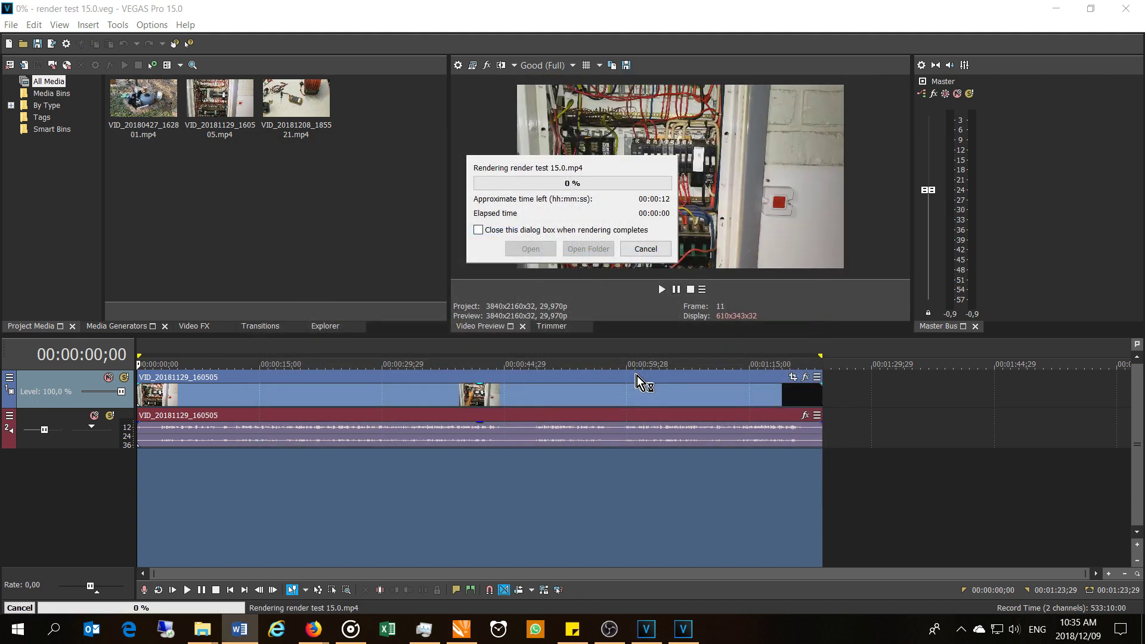
- Examine the CPU and GPU load in Task Manager while VEGAS Pro 15 renders with the AMD VCE template
click(424, 630)
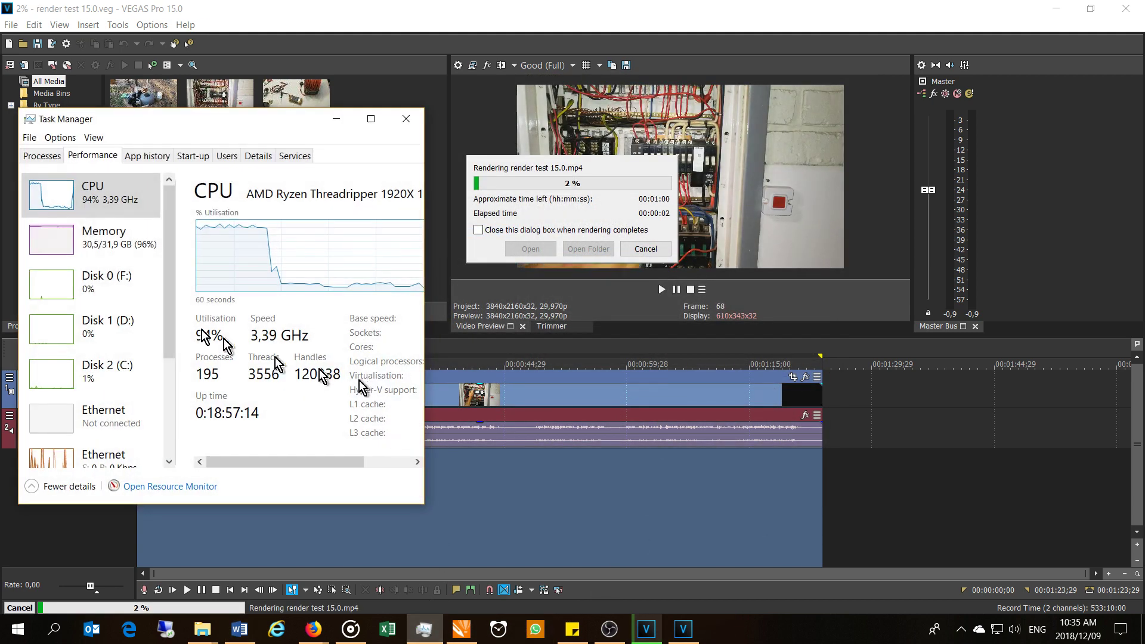
drag(173, 213, 173, 332)
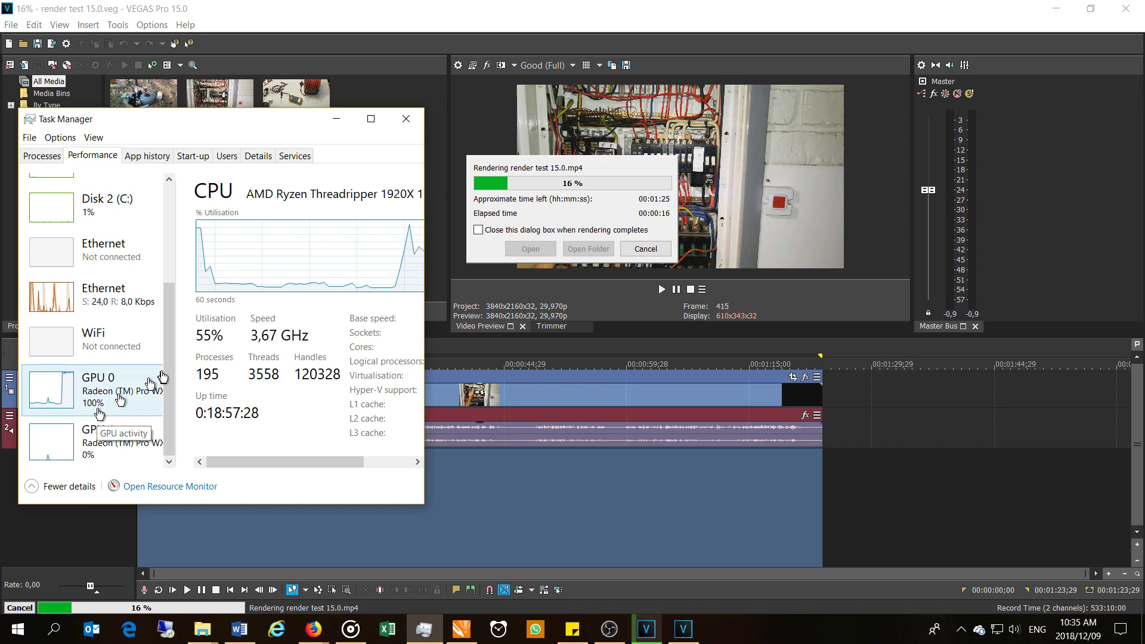
scroll(167, 359, up, 3)
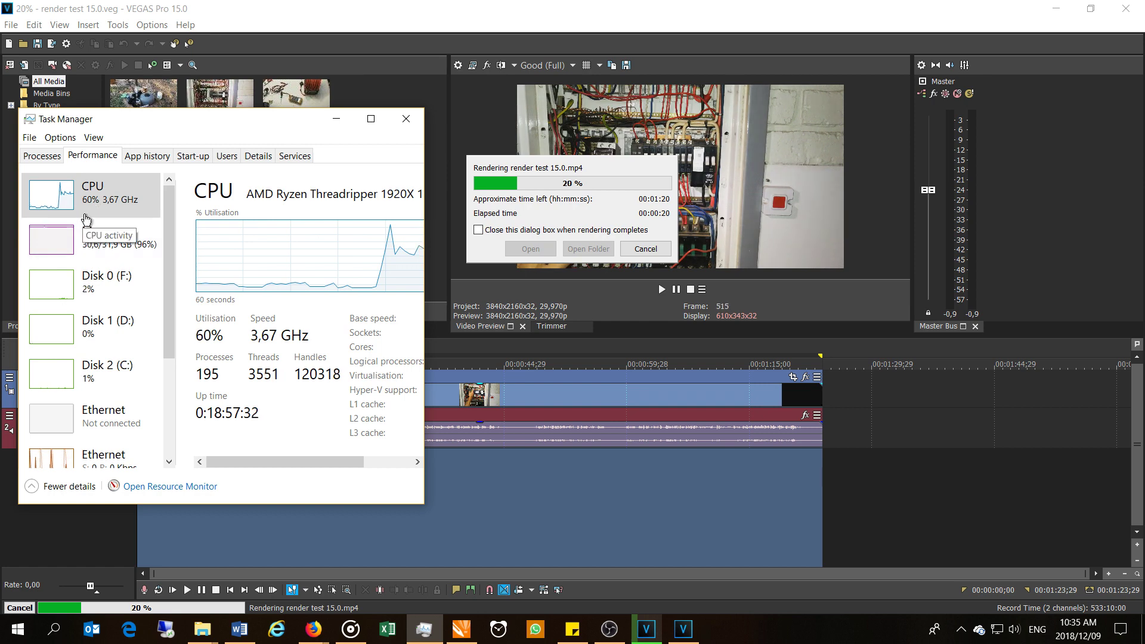
drag(169, 230, 169, 329)
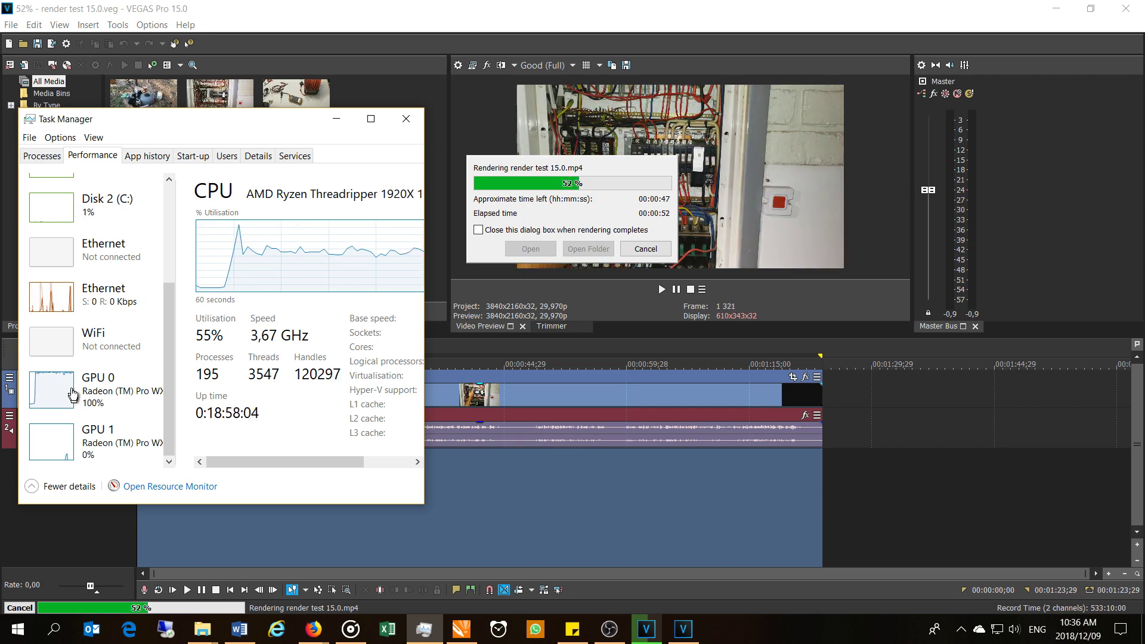
drag(167, 308, 116, 213)
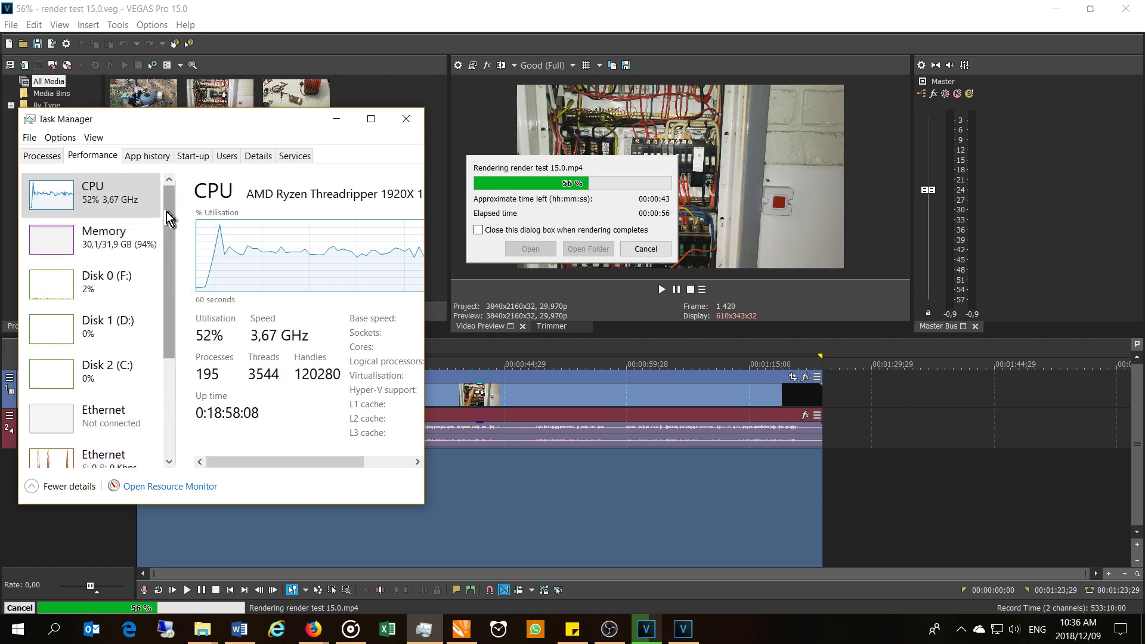
drag(167, 212, 170, 316)
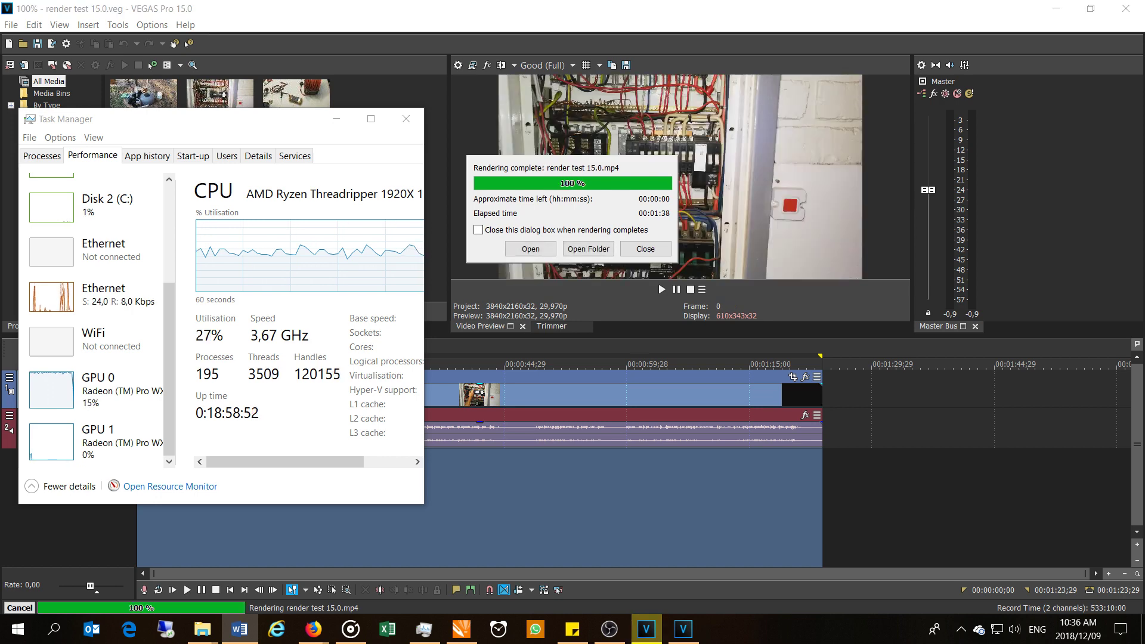
- Dismiss the finished render and overwrite render test 16.0.mp4 in VEGAS Pro 16 using the Internet 4K 2160p 29.97 fps (AMD VCE) template
click(647, 248)
click(683, 629)
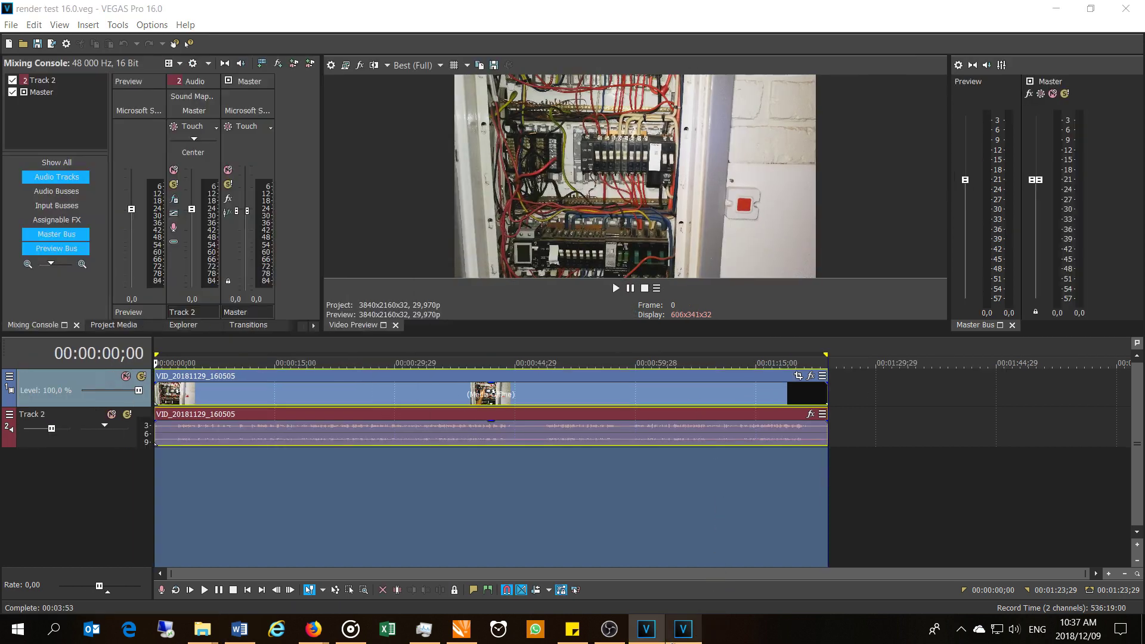
click(11, 24)
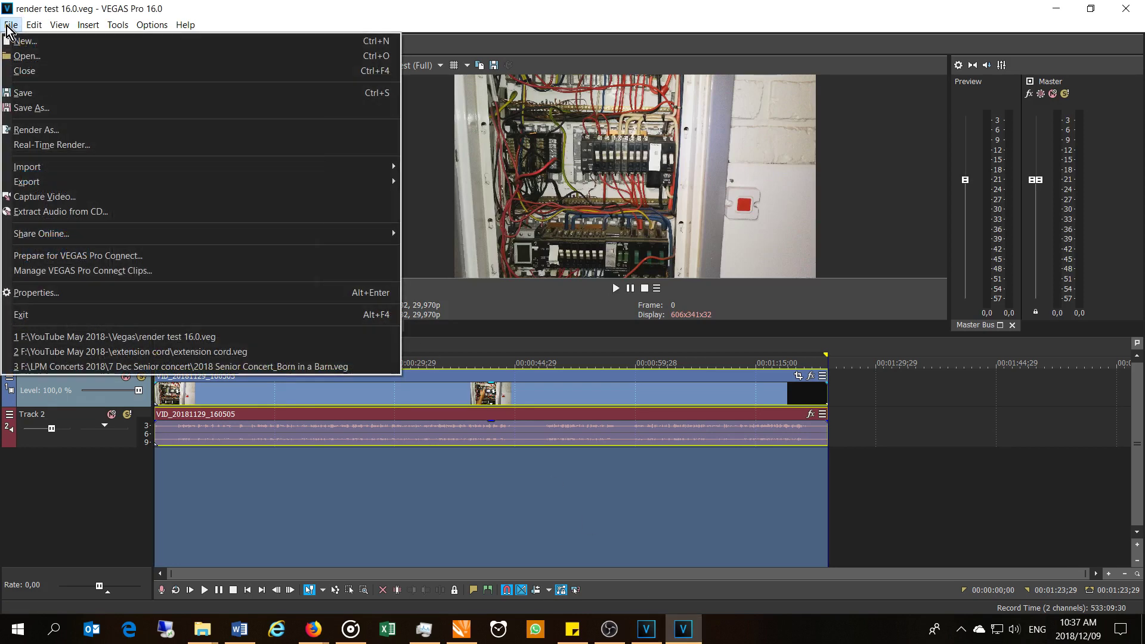
click(54, 128)
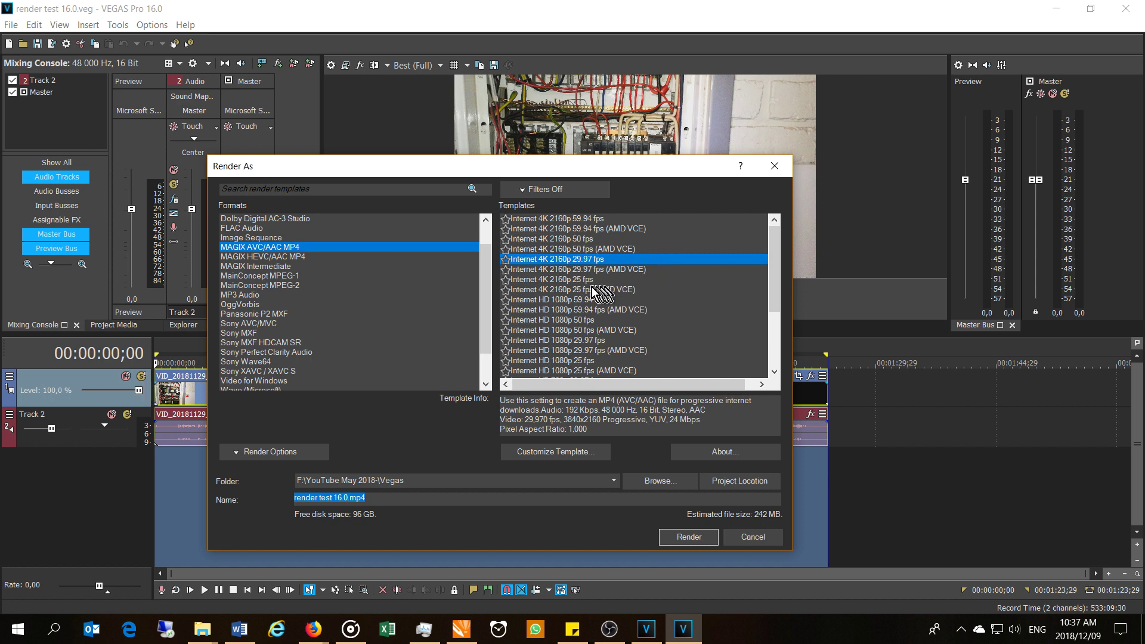
click(552, 269)
click(683, 540)
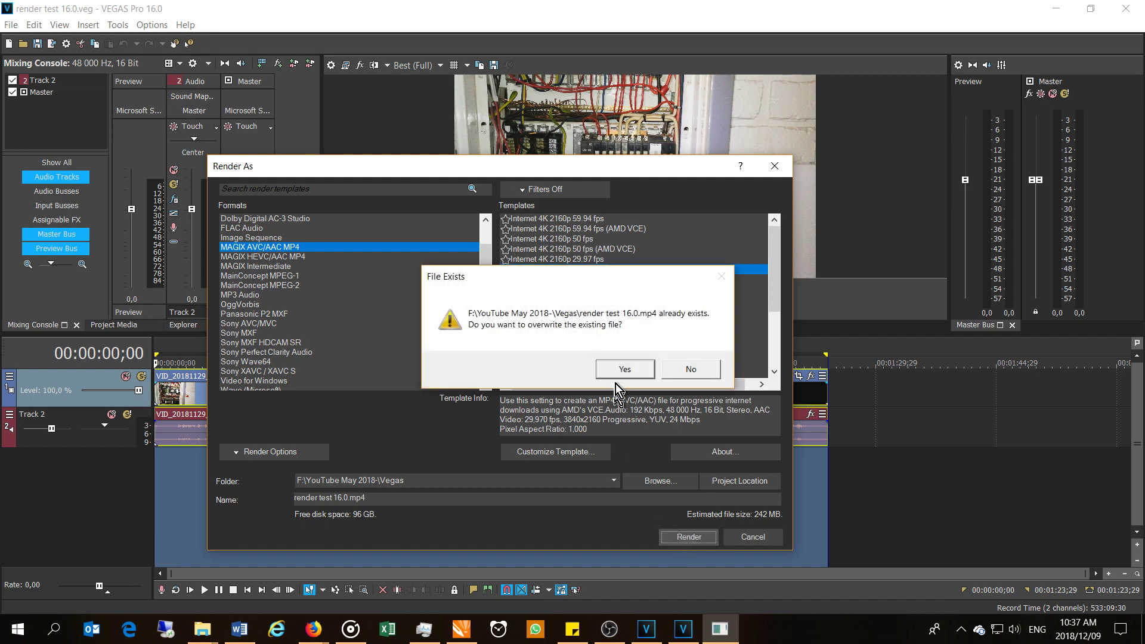
click(620, 367)
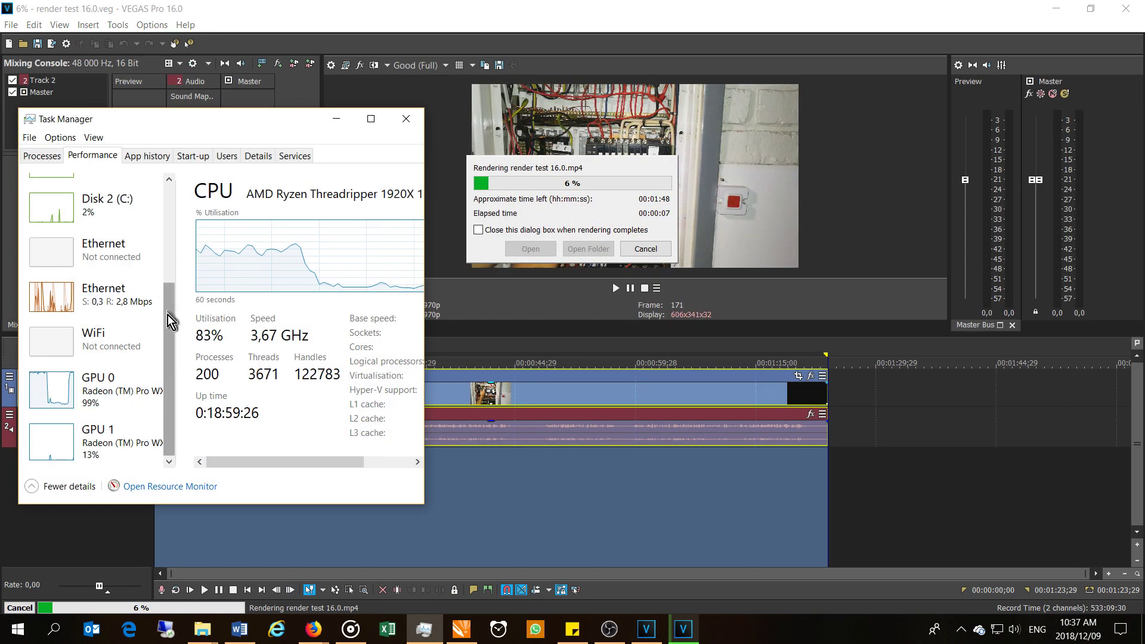
- Check the CPU and GPU load in Task Manager during the VEGAS Pro 16 render and dismiss the finished render
scroll(170, 316, up, 5)
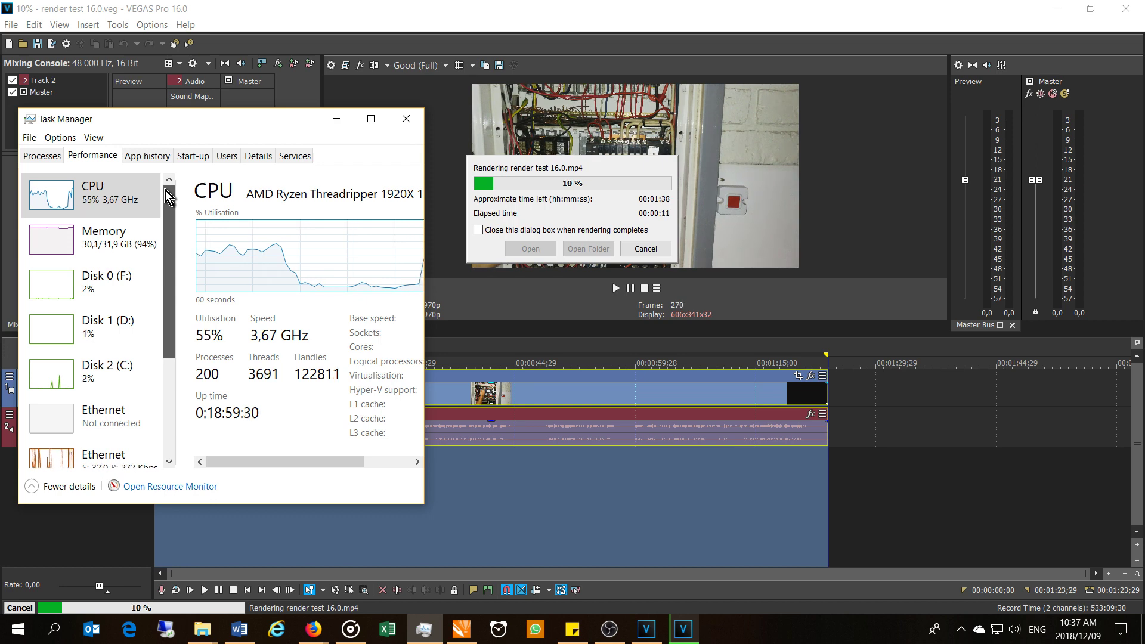
drag(167, 197, 161, 378)
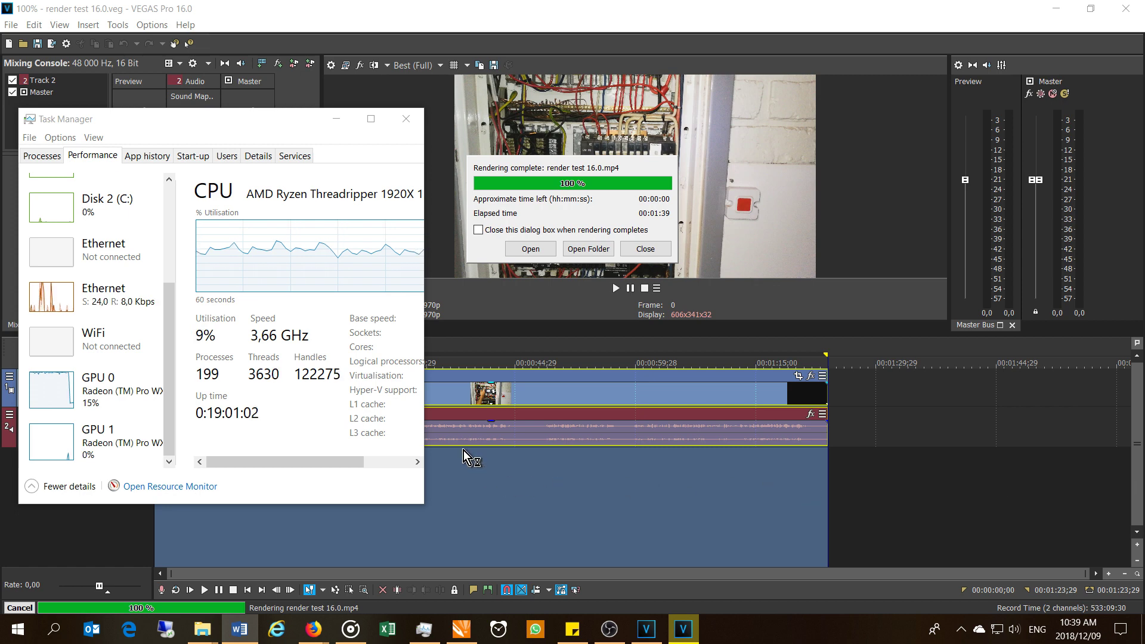
click(644, 249)
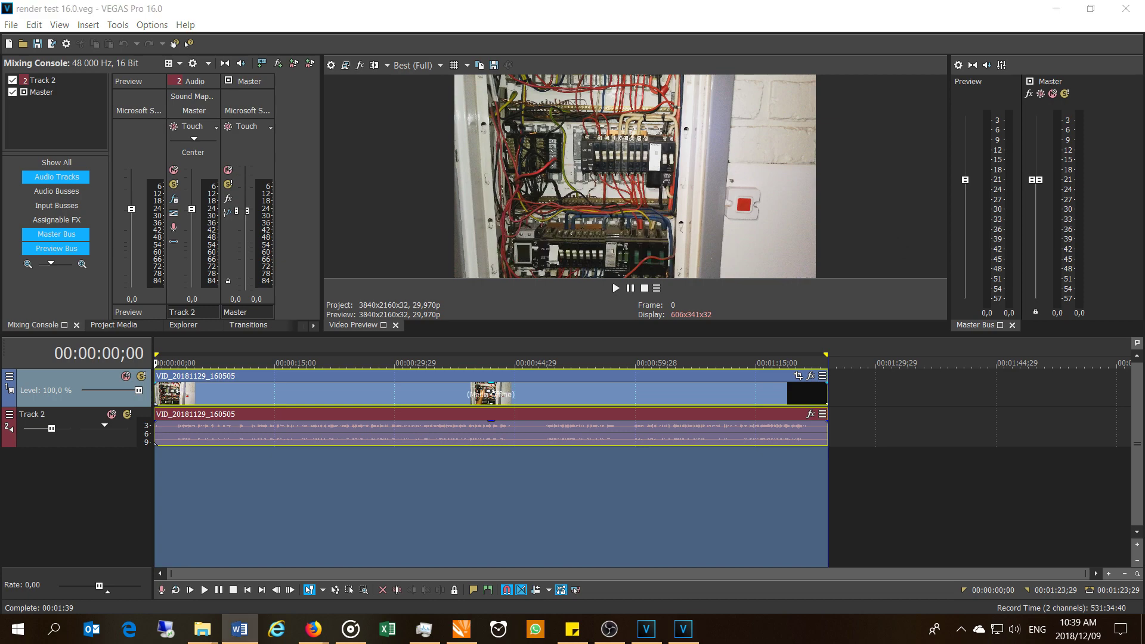
- Switch to the Word results document and add WX5100 to the Graphic acceleration AMD heading in the comparison table
key(alt+Tab)
click(976, 173)
scroll(770, 301, up, 10)
scroll(573, 334, down, 3)
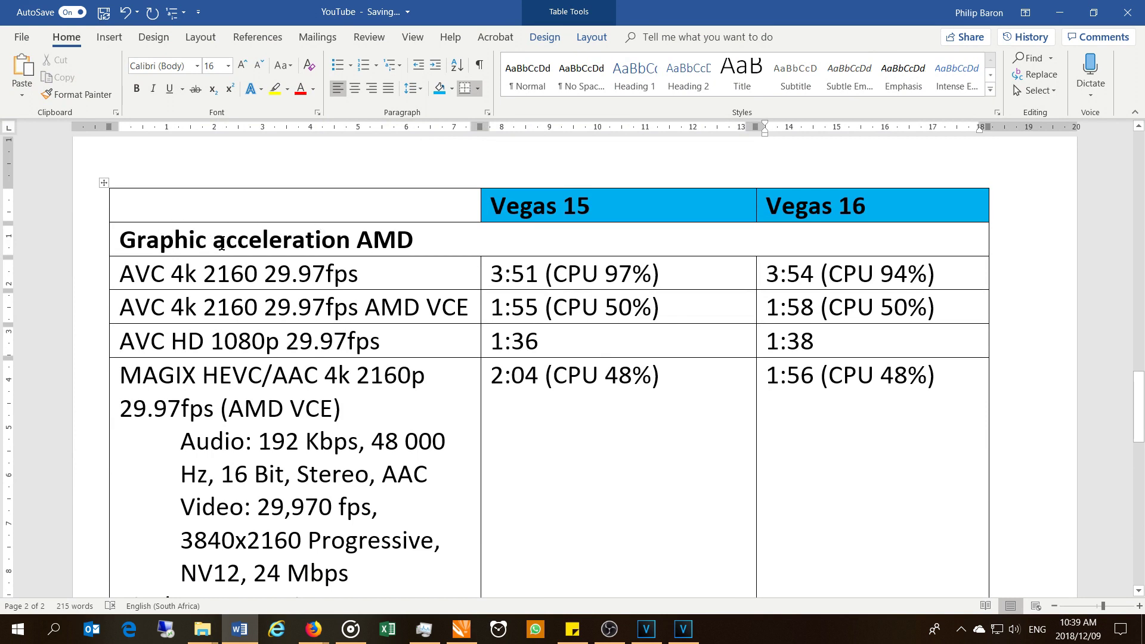
click(410, 239)
text(WX5100)
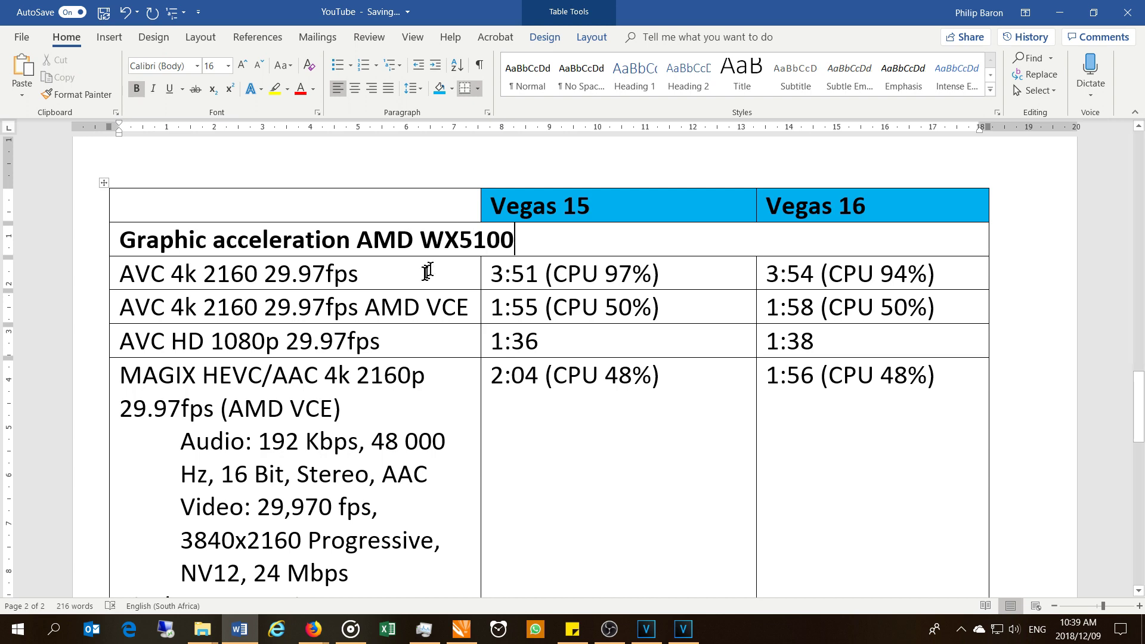
- Compare the Vegas 15 and Vegas 16 times in the three AVC rows under Graphic acceleration AMD WX5100
click(424, 274)
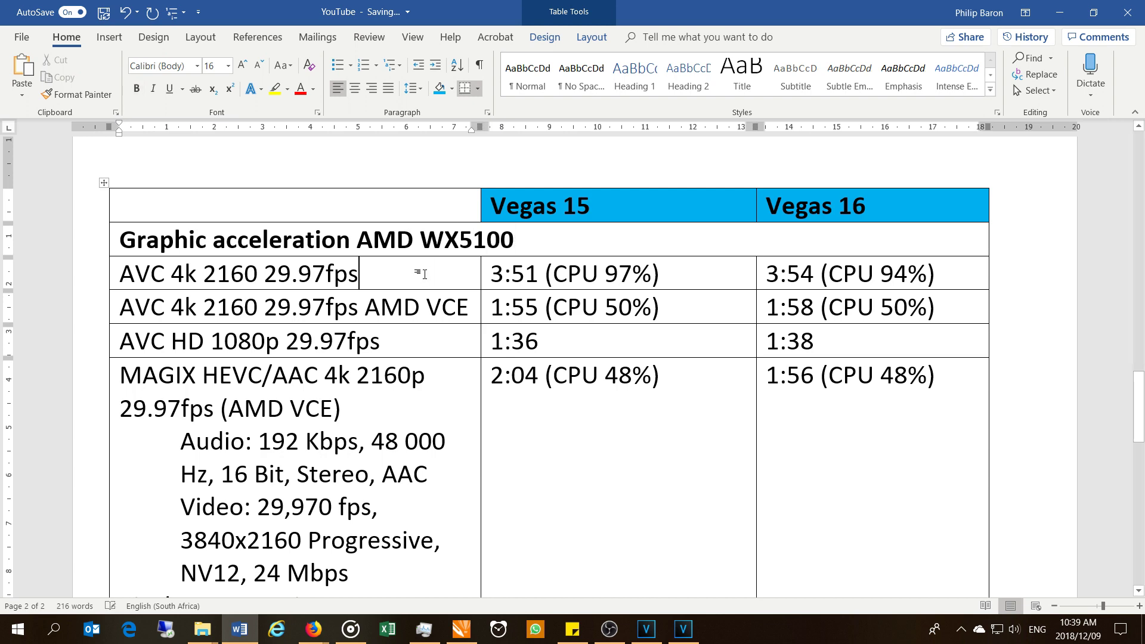
scroll(424, 274, down, 2)
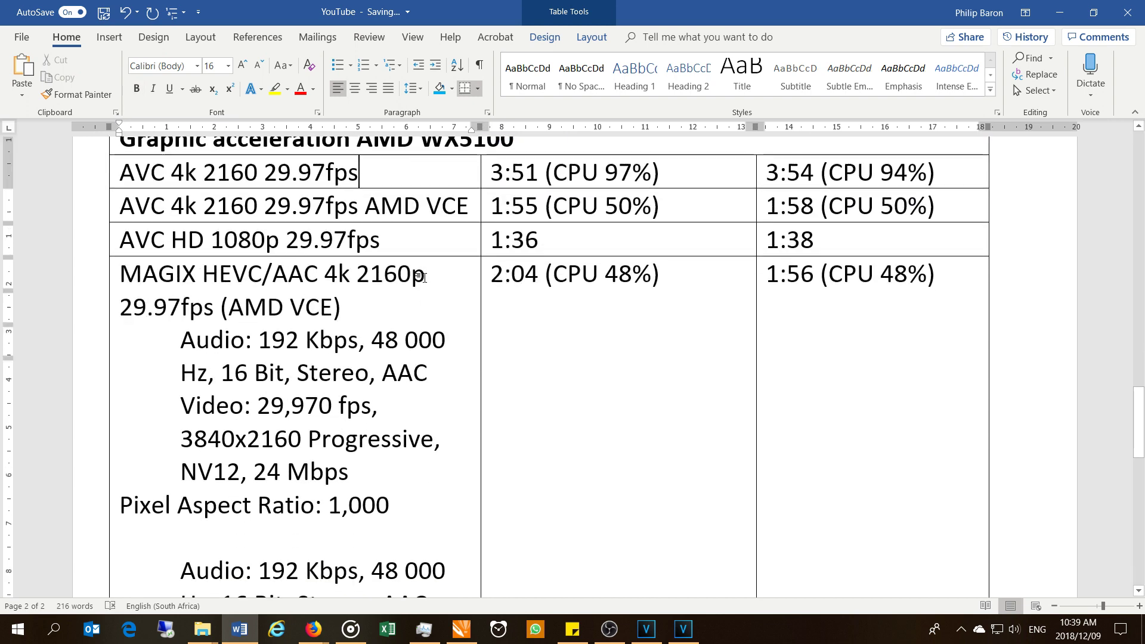
scroll(424, 276, up, 2)
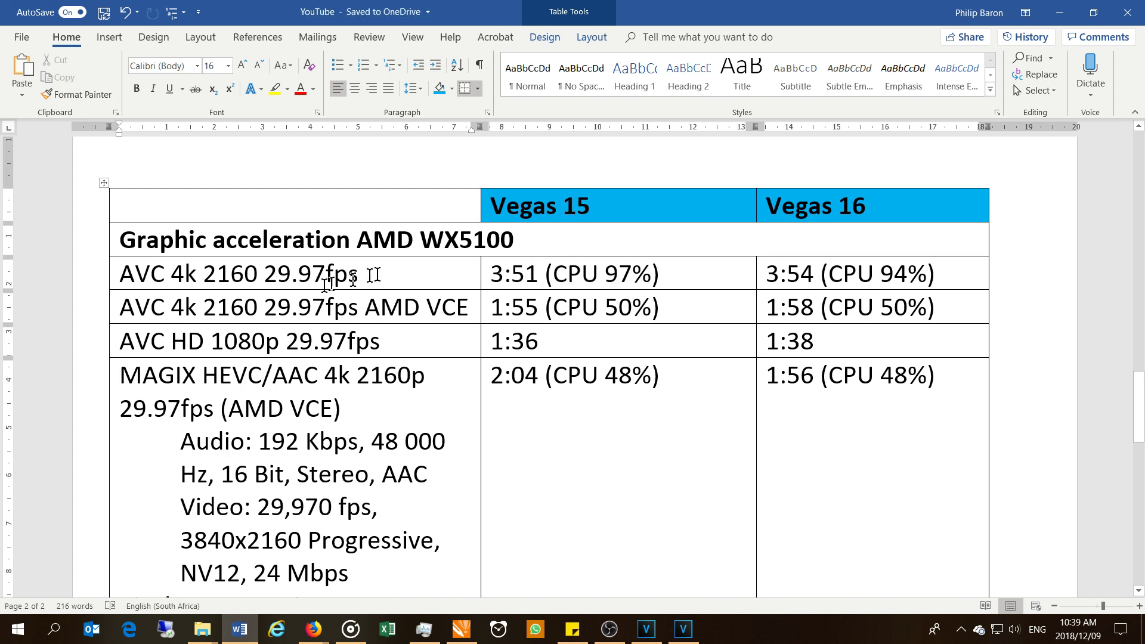
click(539, 281)
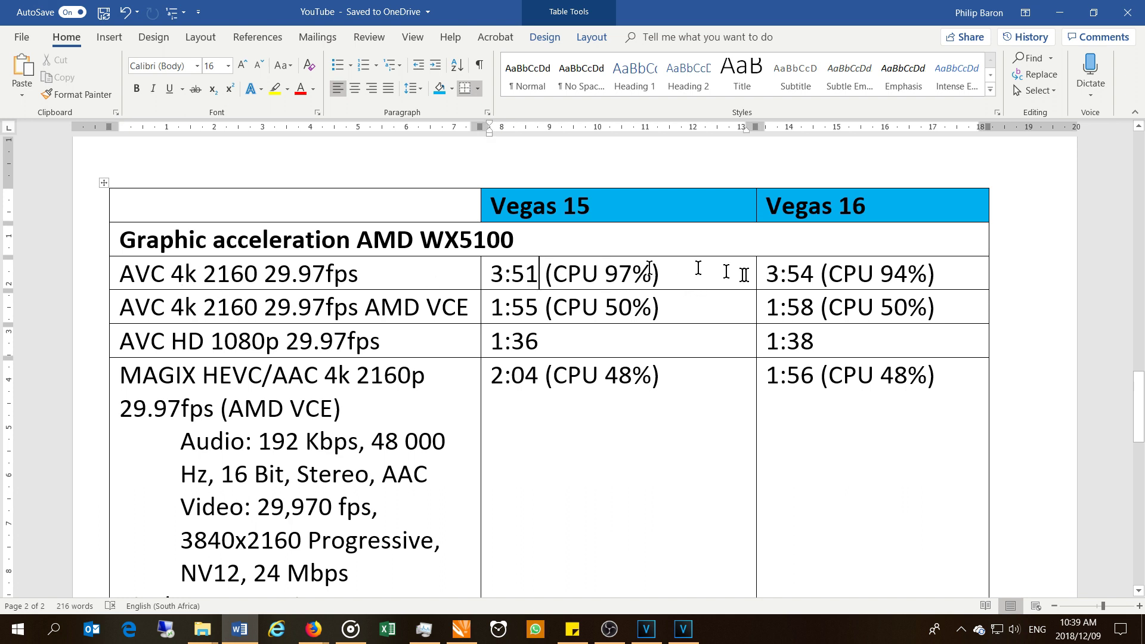
click(809, 269)
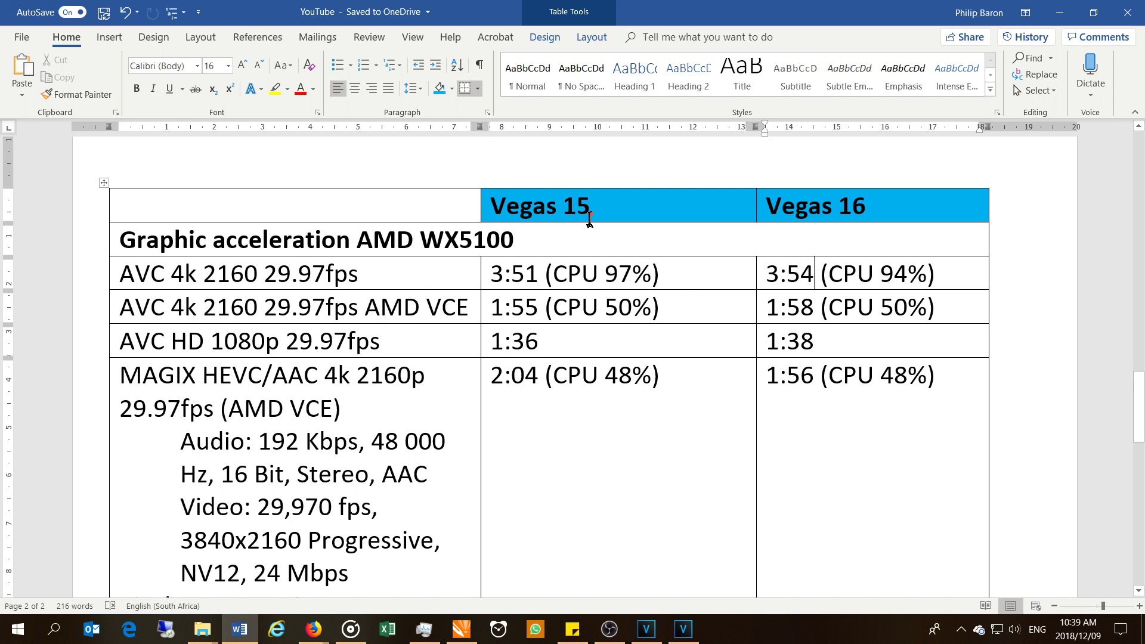
click(543, 307)
drag(470, 307, 369, 308)
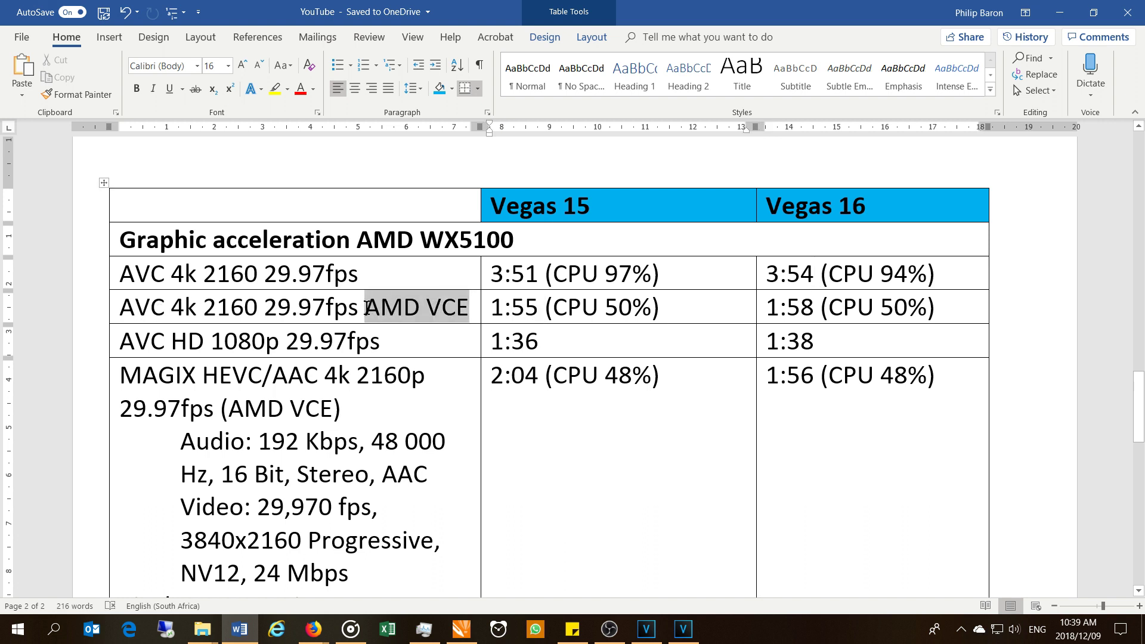
drag(541, 307, 494, 309)
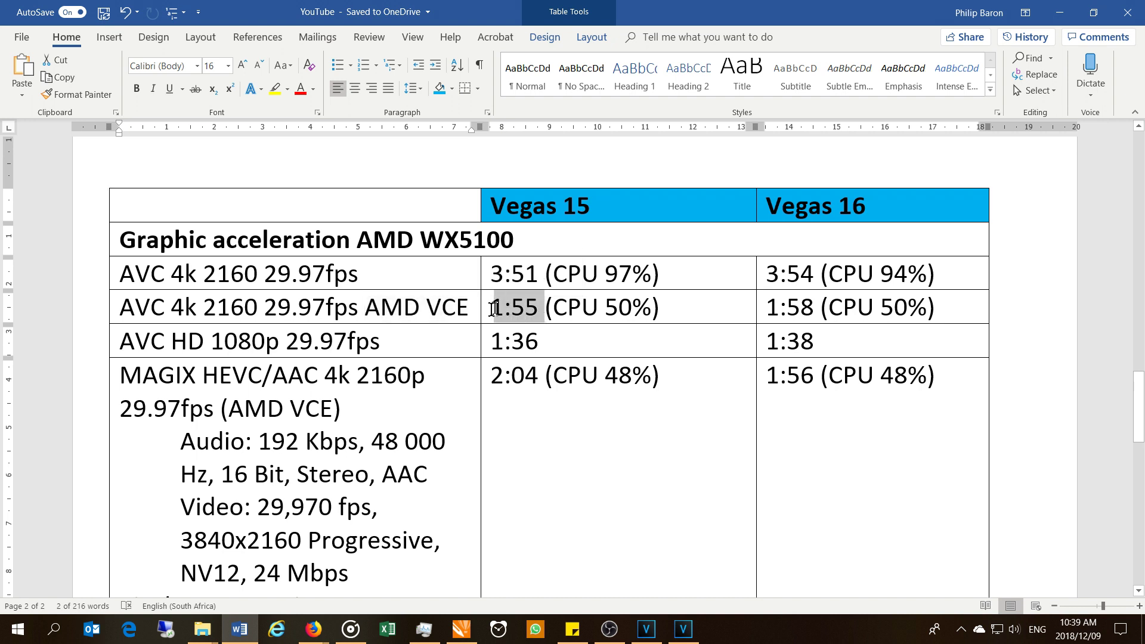
click(504, 310)
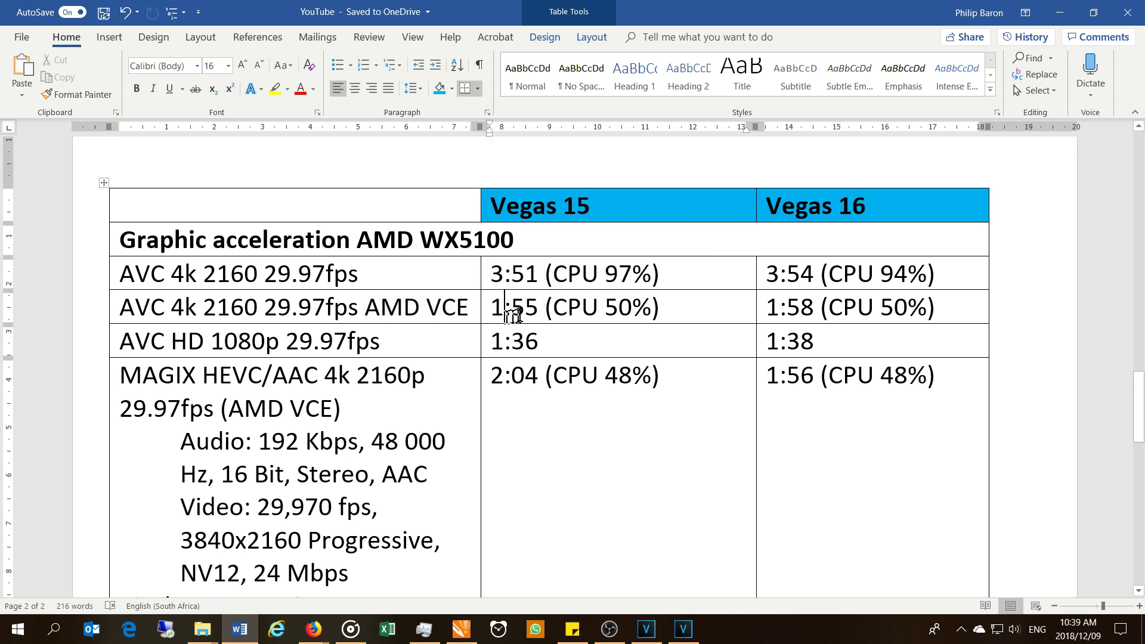
click(813, 307)
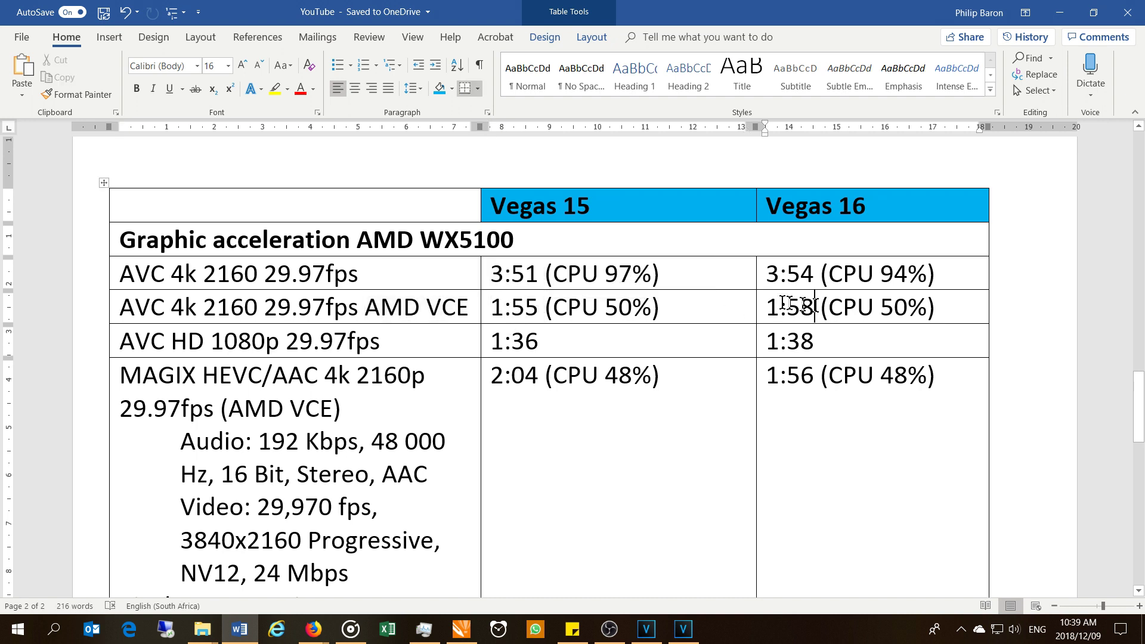
click(562, 345)
click(817, 340)
- Examine the MAGIX HEVC/AAC 4k 2160p row, comparing its NV12 and YUV video settings and the render times of both Vegas versions
scroll(616, 351, down, 1)
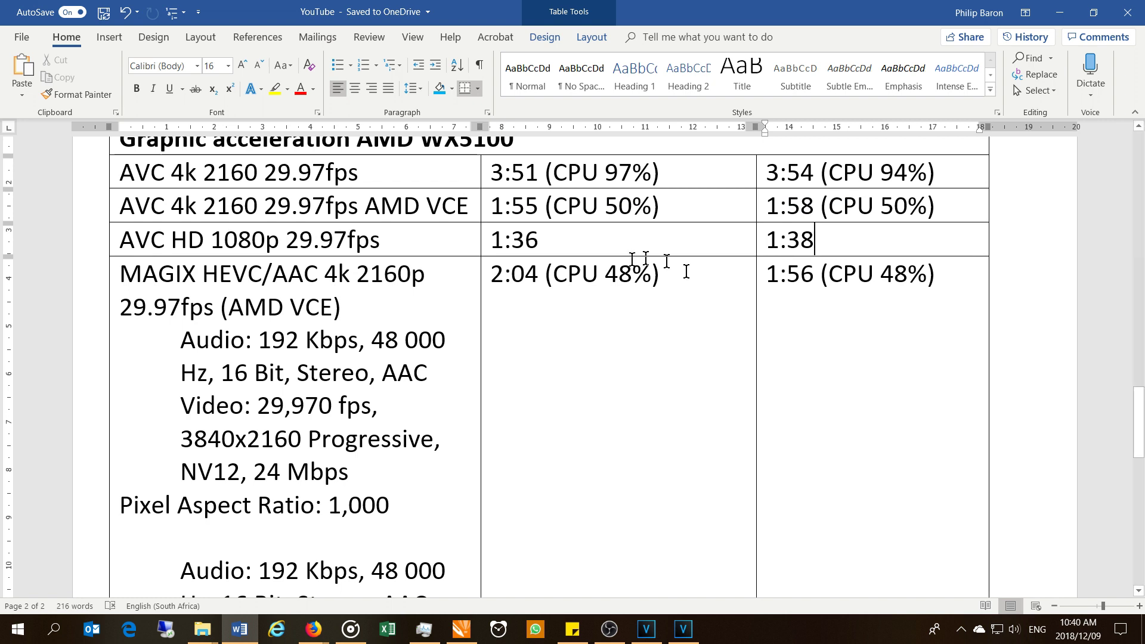
click(504, 295)
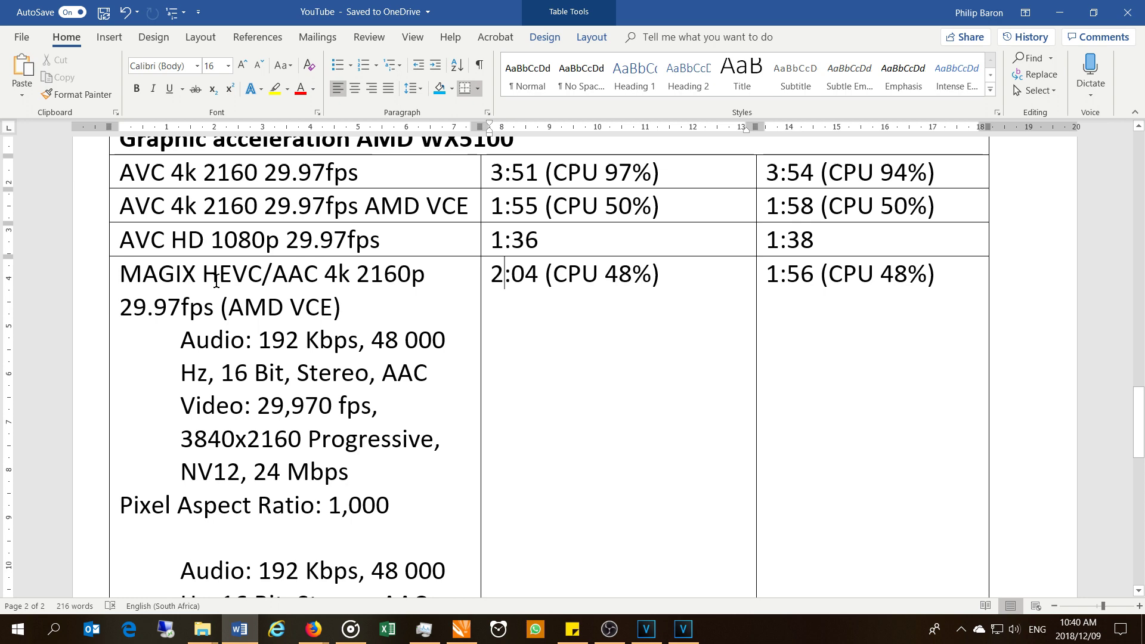
scroll(256, 286, down, 4)
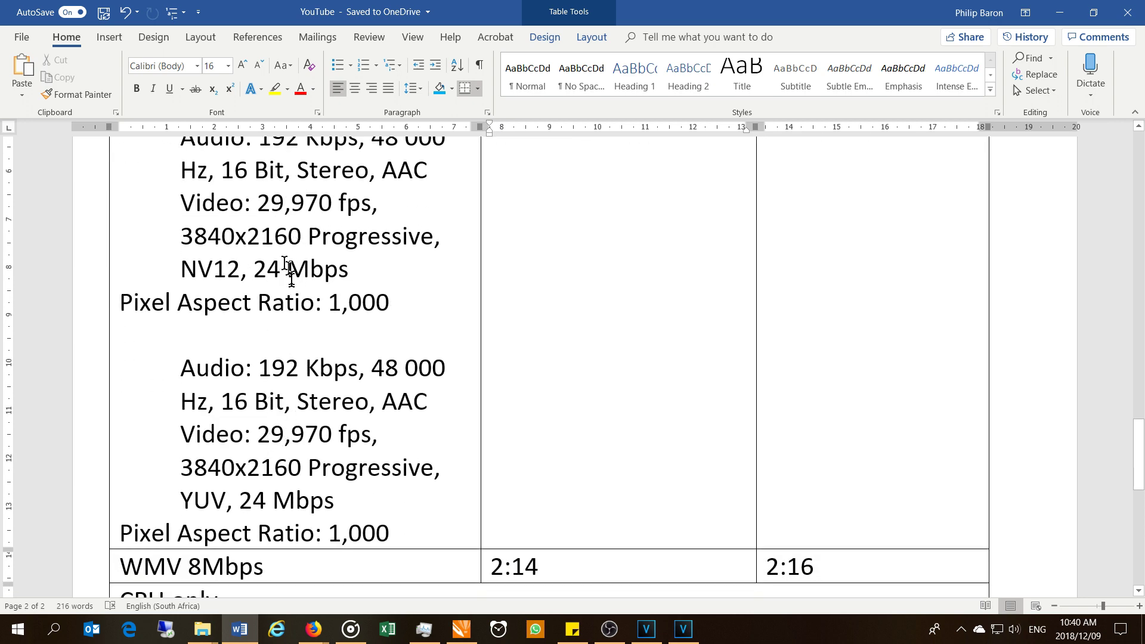
scroll(286, 269, up, 2)
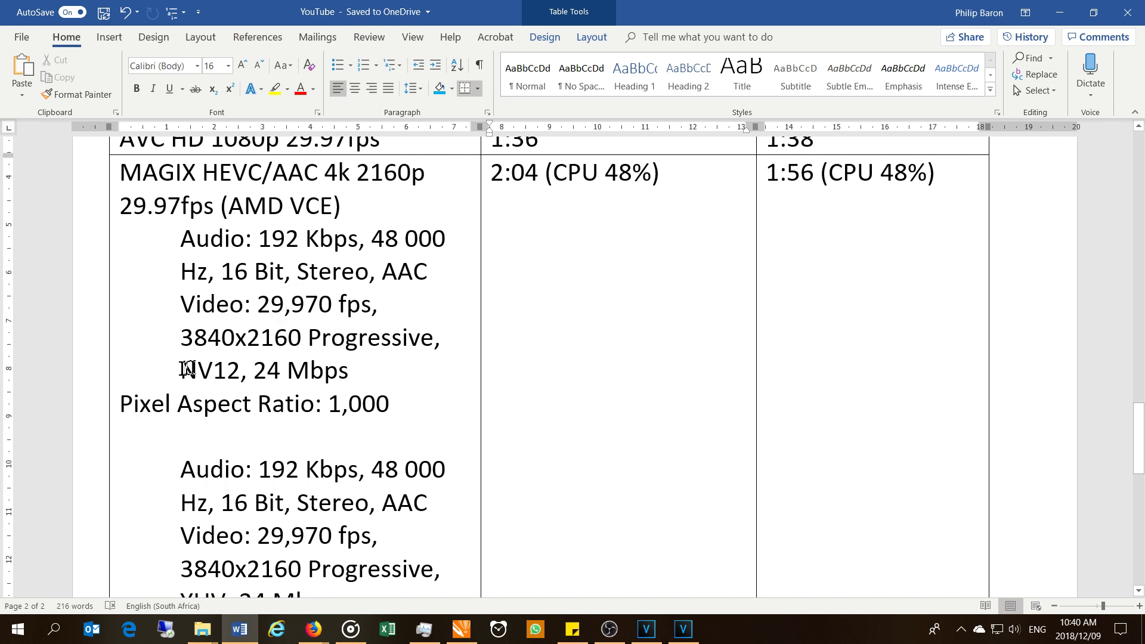
drag(182, 370, 239, 373)
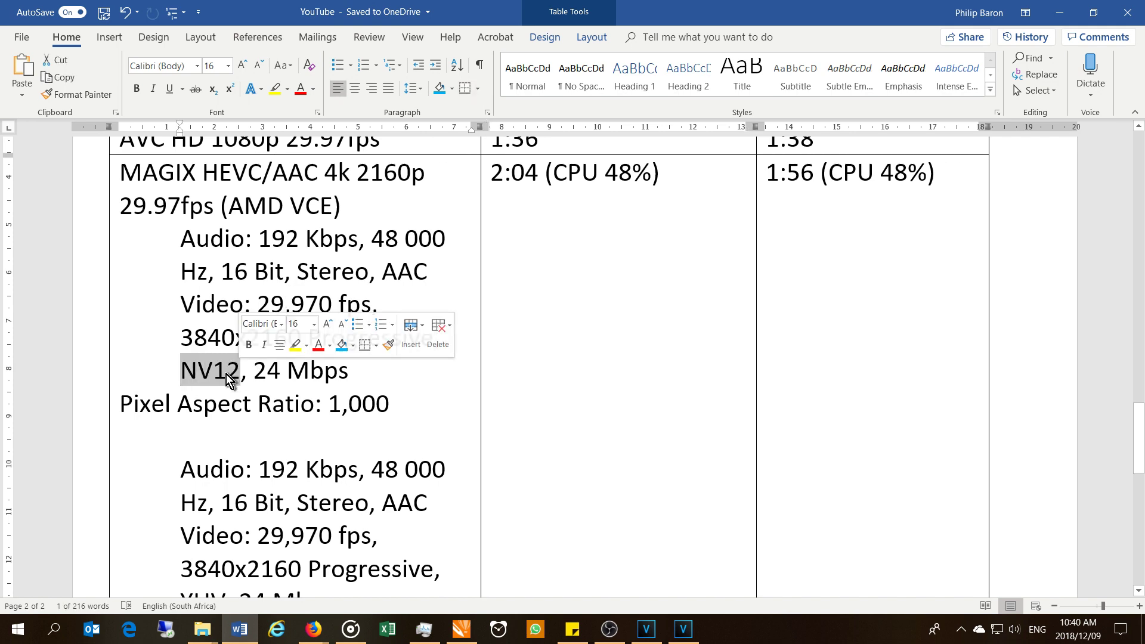
click(198, 370)
scroll(185, 372, down, 4)
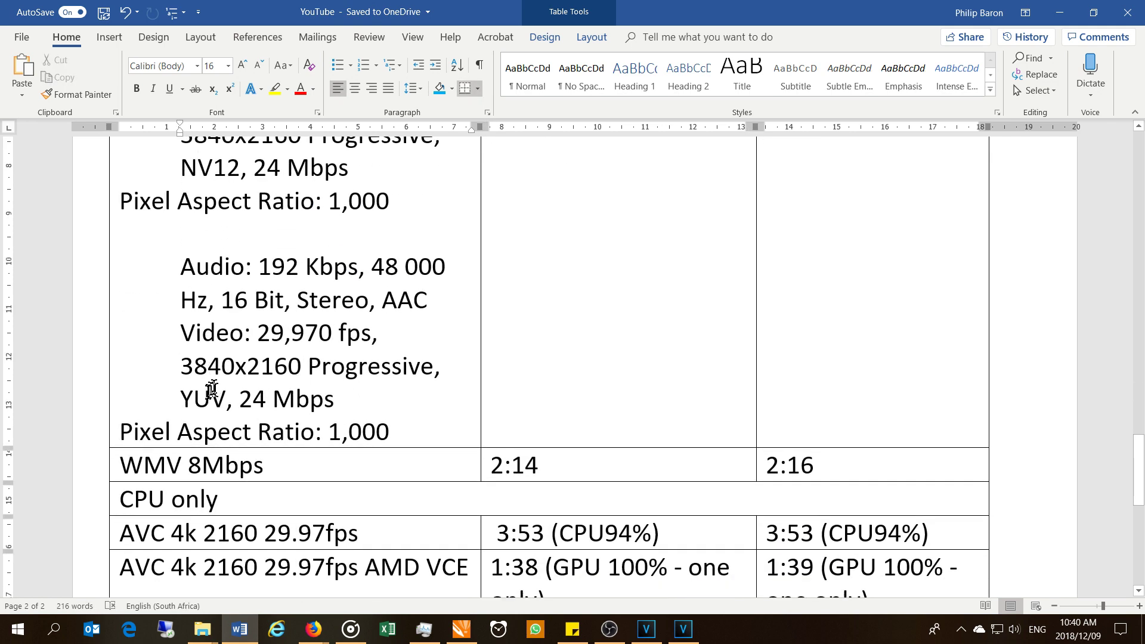
scroll(178, 395, up, 2)
drag(182, 269, 239, 268)
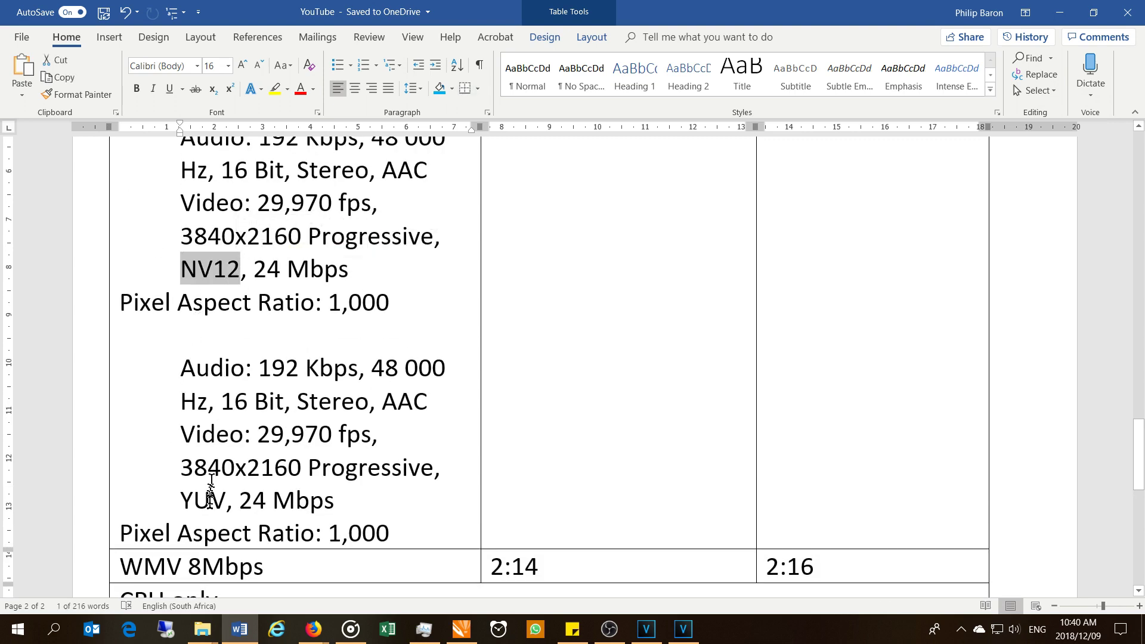
click(230, 398)
scroll(286, 280, up, 4)
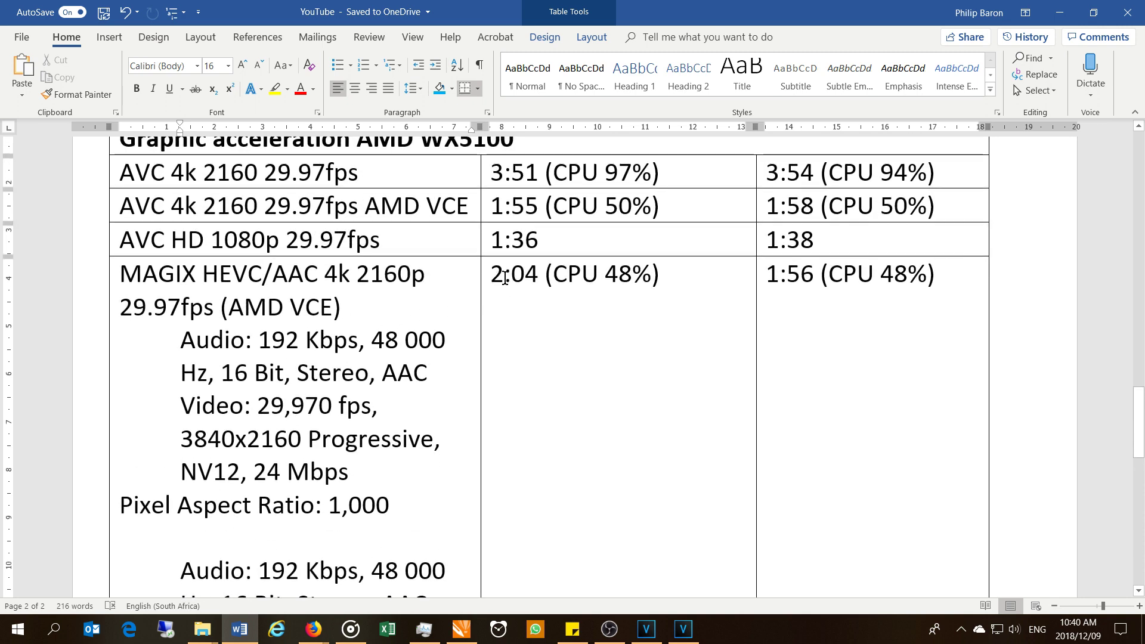
click(767, 278)
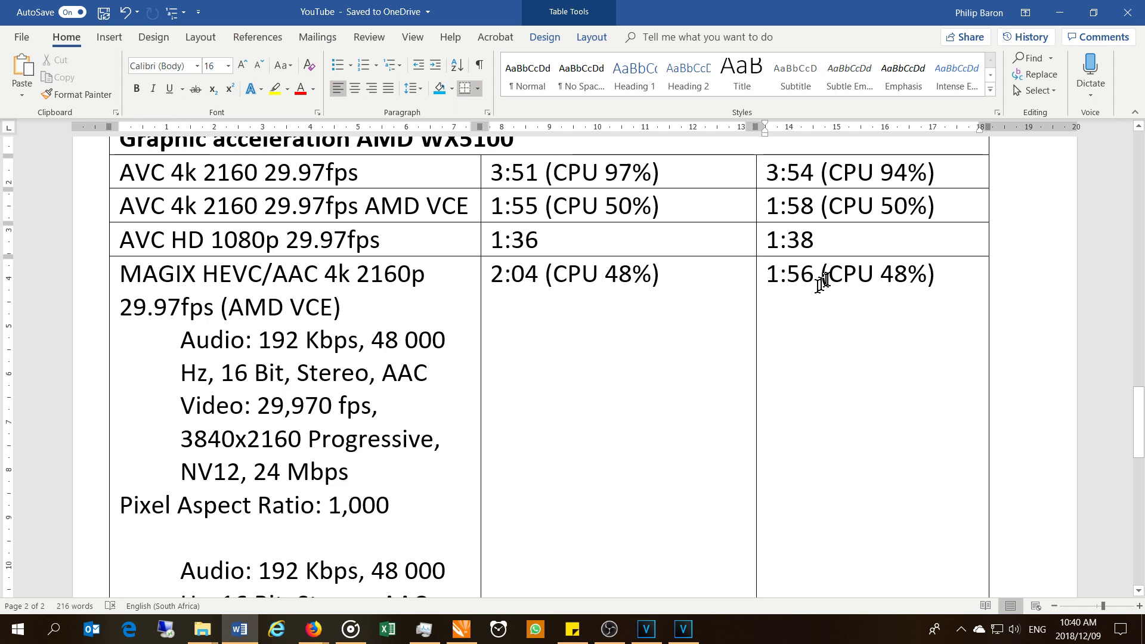
- Review the WMV 8Mbps render times and locate the CPU only section of the comparison table
scroll(828, 279, up, 2)
scroll(644, 397, down, 5)
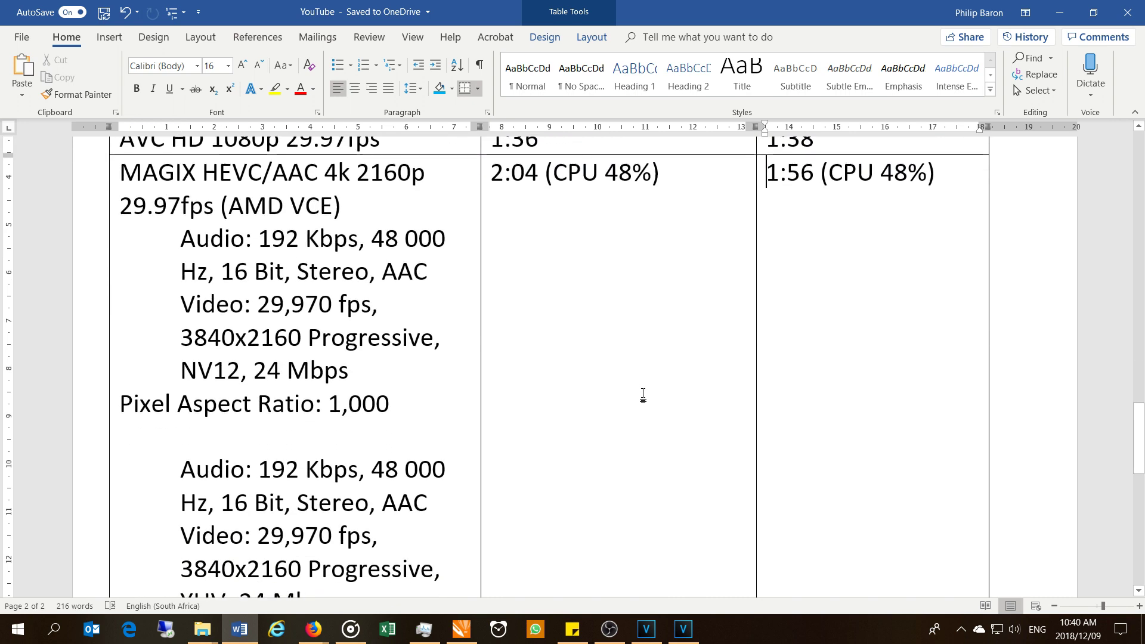
scroll(643, 395, down, 1)
scroll(643, 395, up, 6)
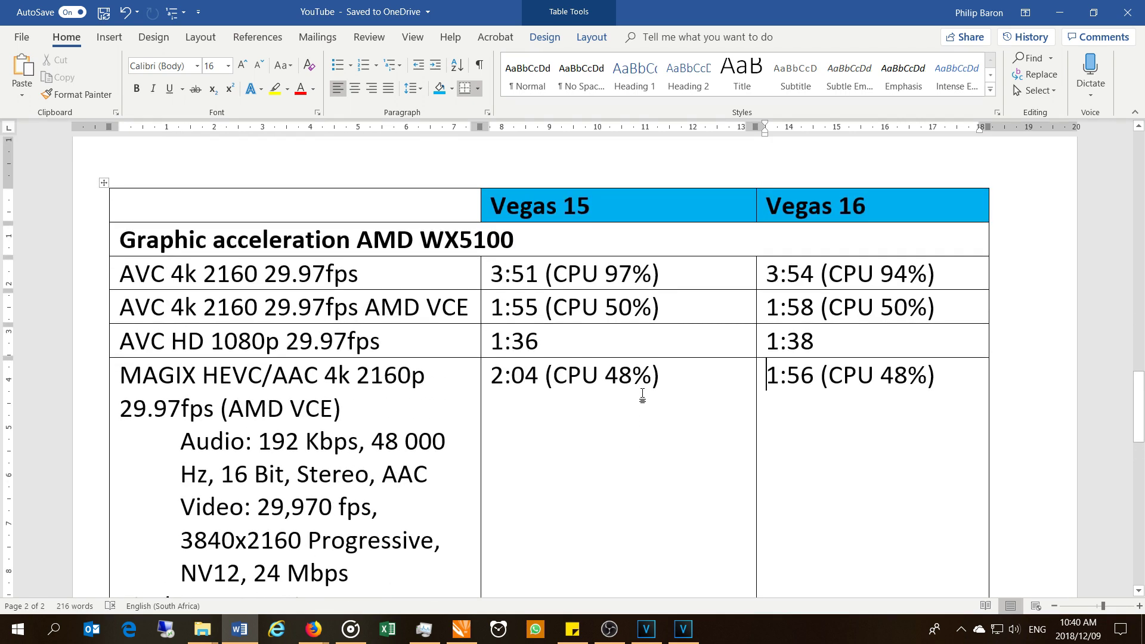
scroll(643, 395, down, 6)
scroll(643, 396, down, 4)
click(313, 630)
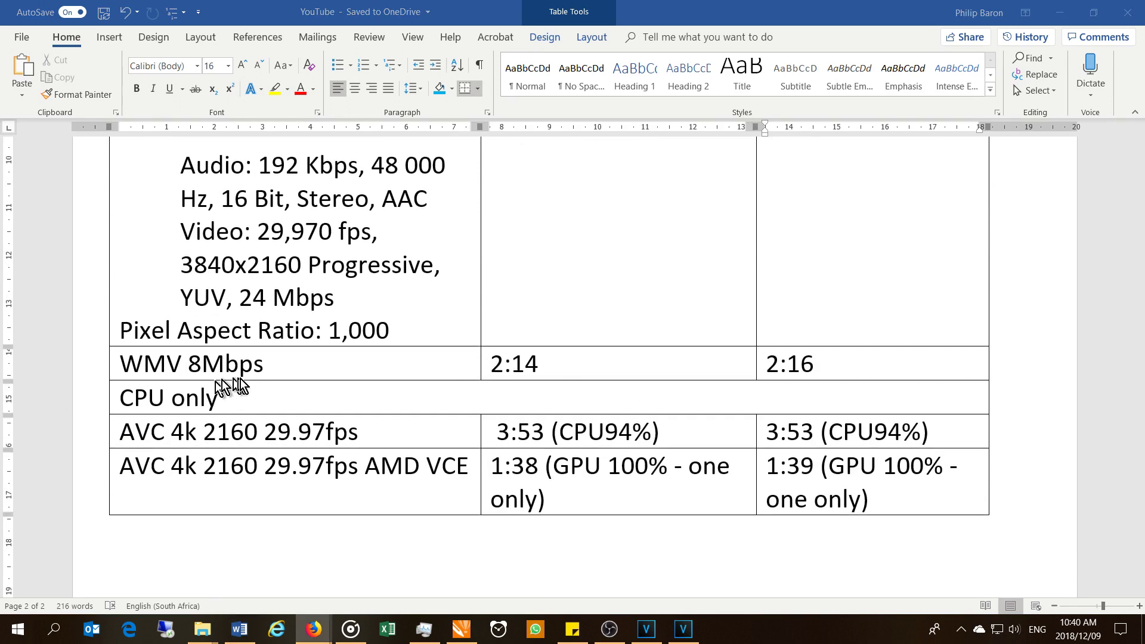
click(276, 374)
click(579, 360)
click(292, 400)
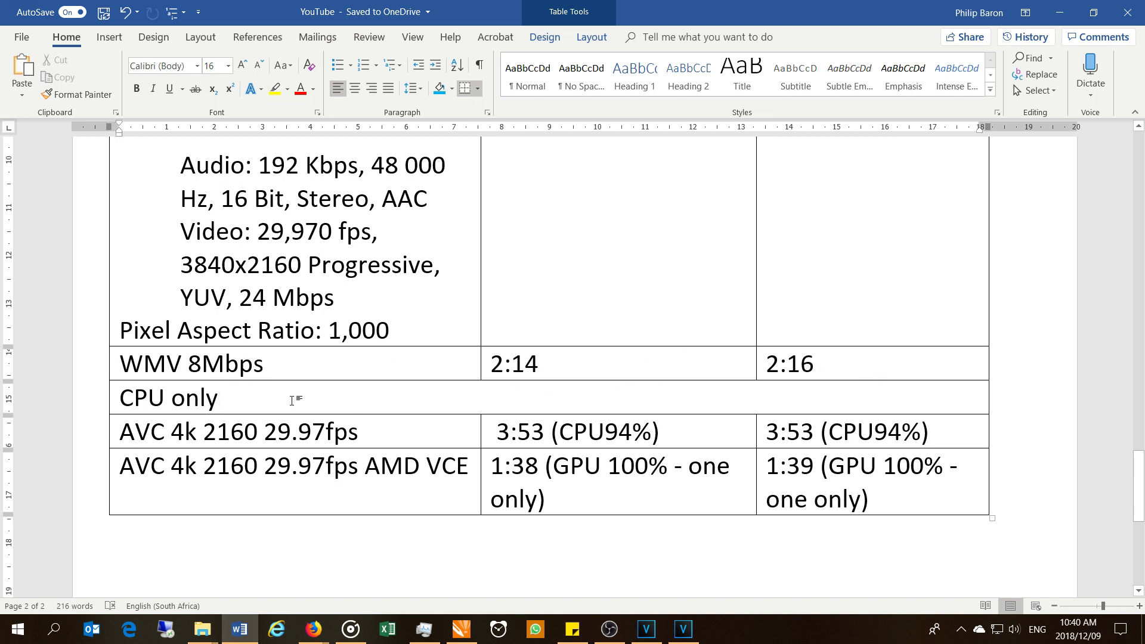
- Compare the AVC 4k 2160 29.97fps results in the CPU only section with those under Graphic acceleration AMD WX5100
scroll(291, 400, down, 2)
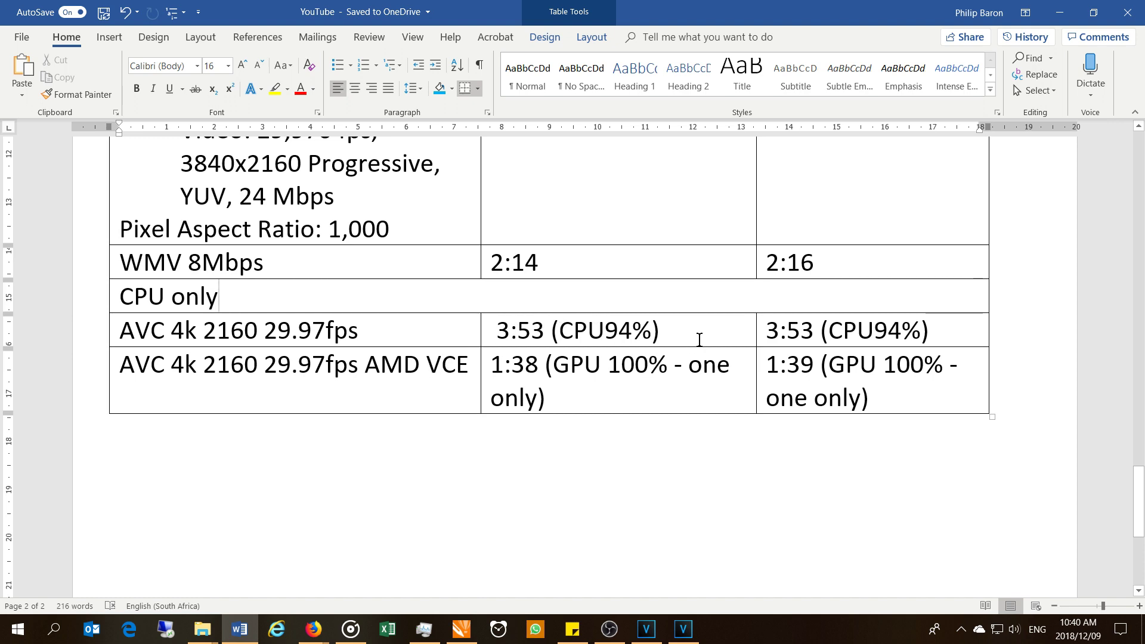
drag(946, 326, 555, 327)
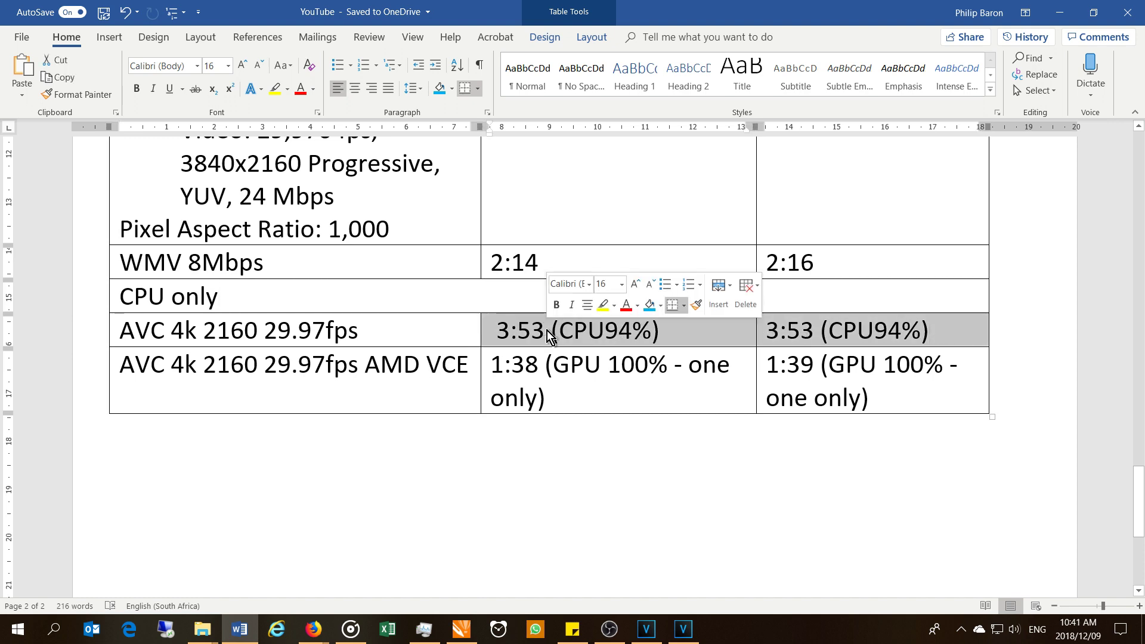
scroll(555, 327, up, 8)
scroll(555, 326, up, 6)
drag(930, 371, 563, 380)
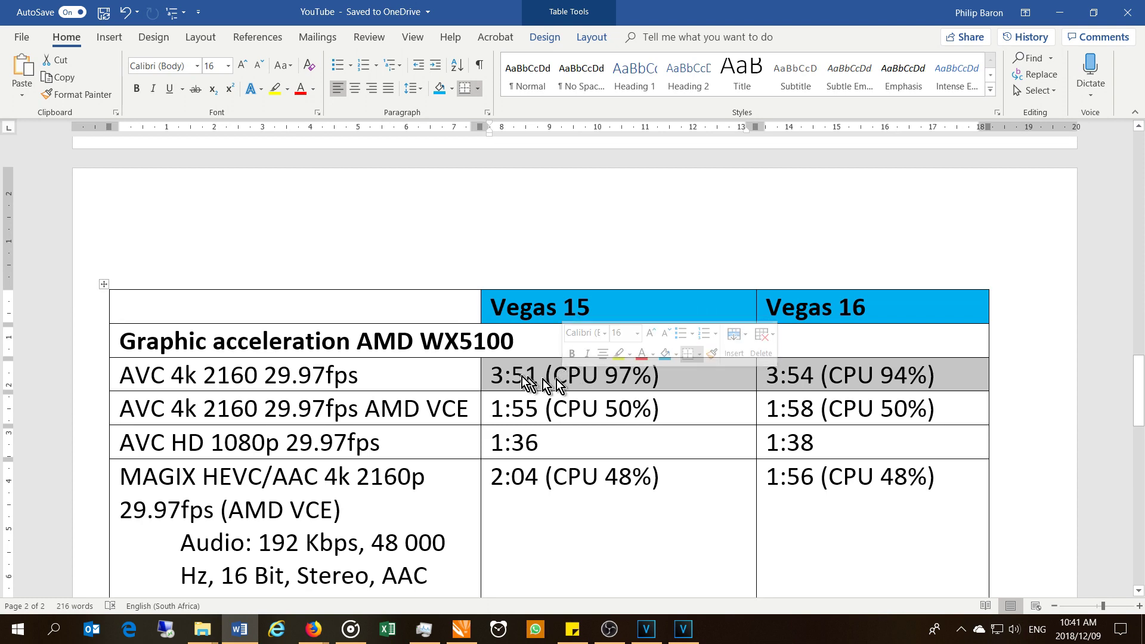
scroll(417, 286, down, 8)
- Compare the AVC 4k 2160 29.97fps AMD VCE rows with graphic acceleration and CPU only for both Vegas versions
scroll(406, 328, up, 6)
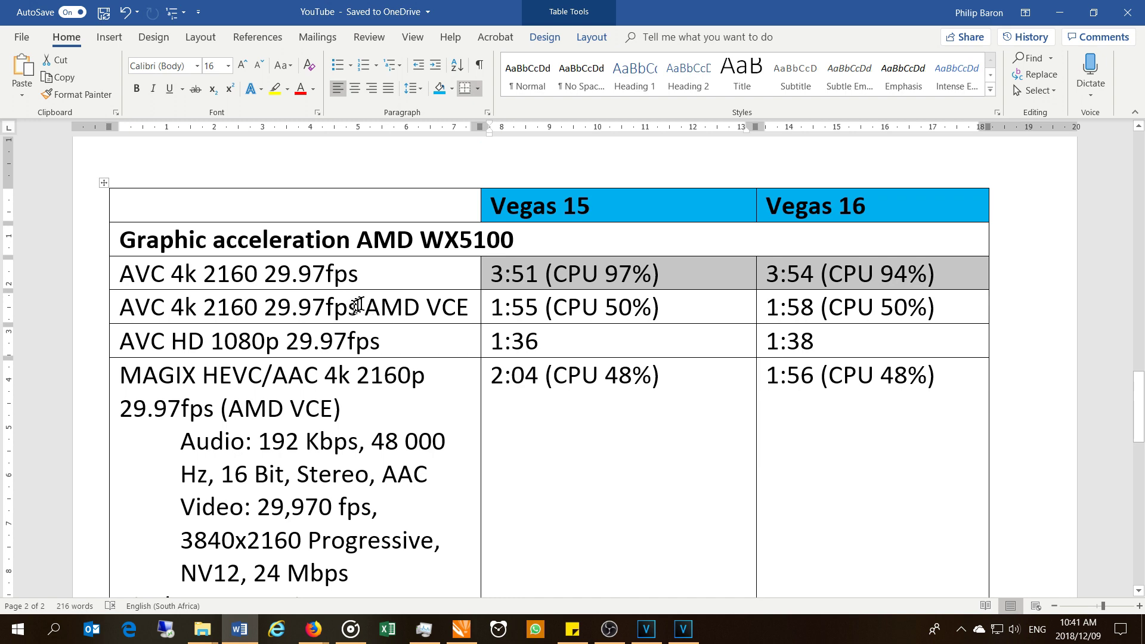
drag(366, 301, 469, 307)
scroll(472, 334, down, 10)
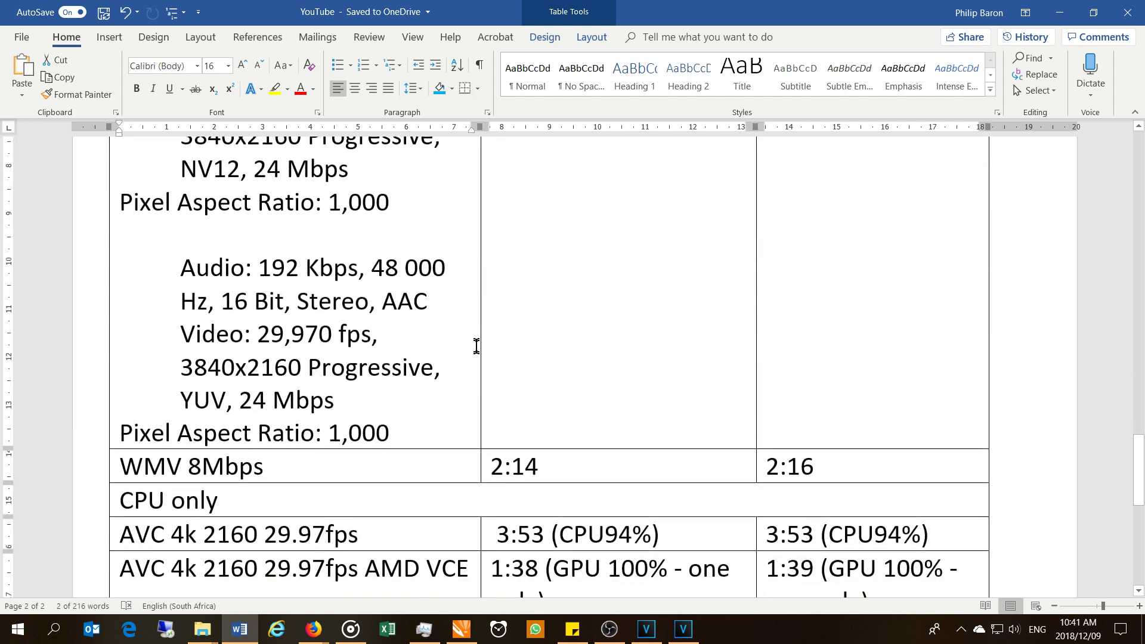
click(592, 297)
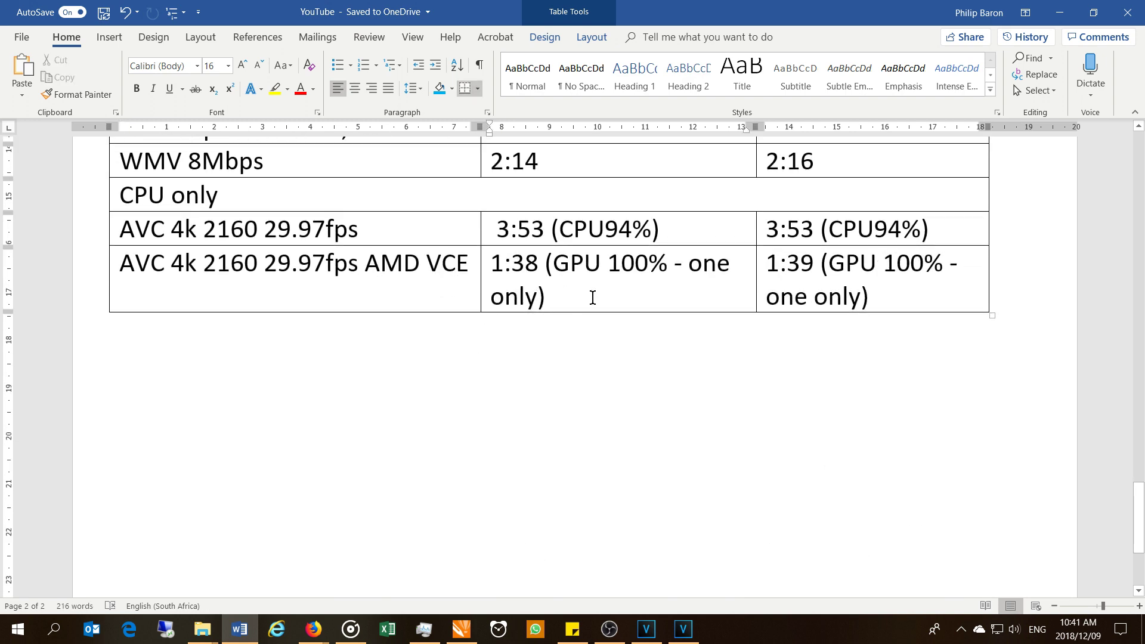
scroll(592, 297, up, 12)
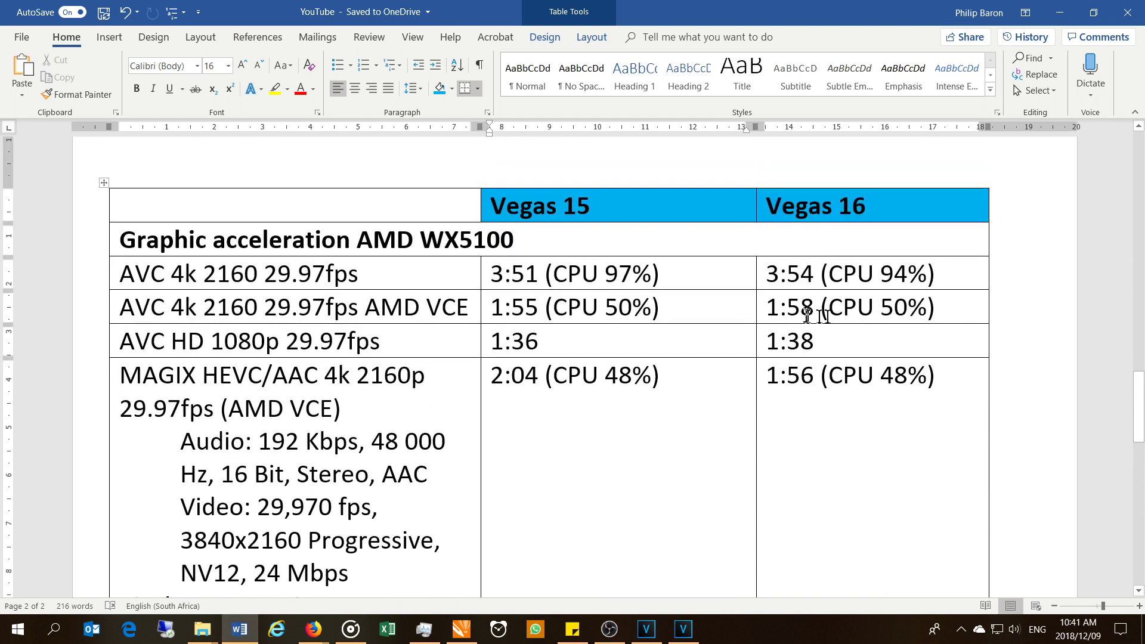
drag(967, 307, 274, 316)
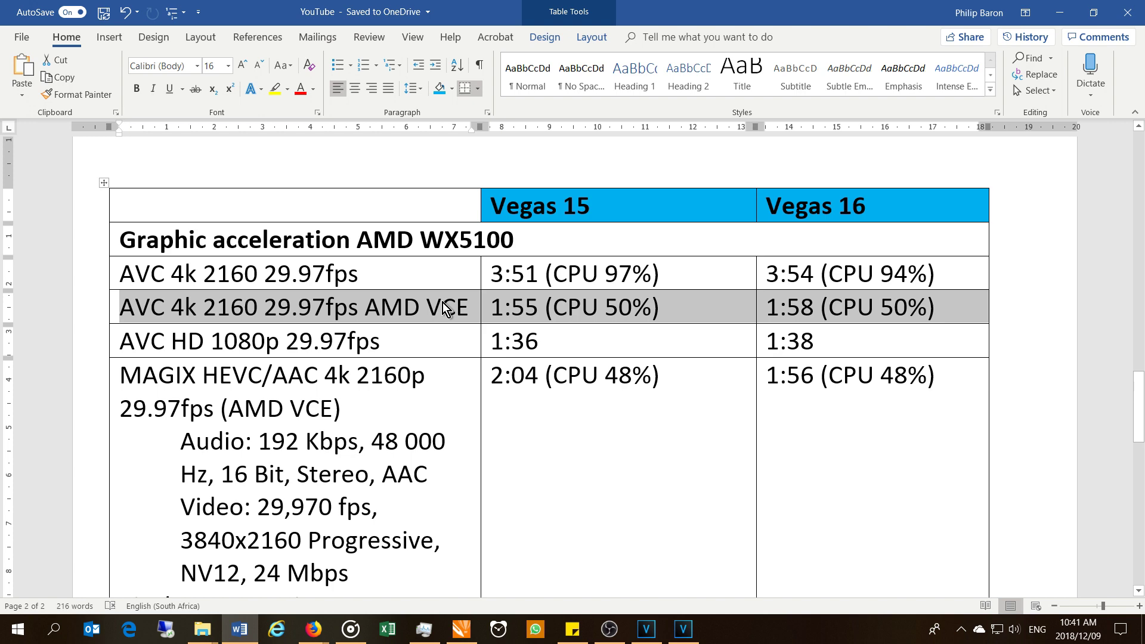
scroll(451, 310, down, 9)
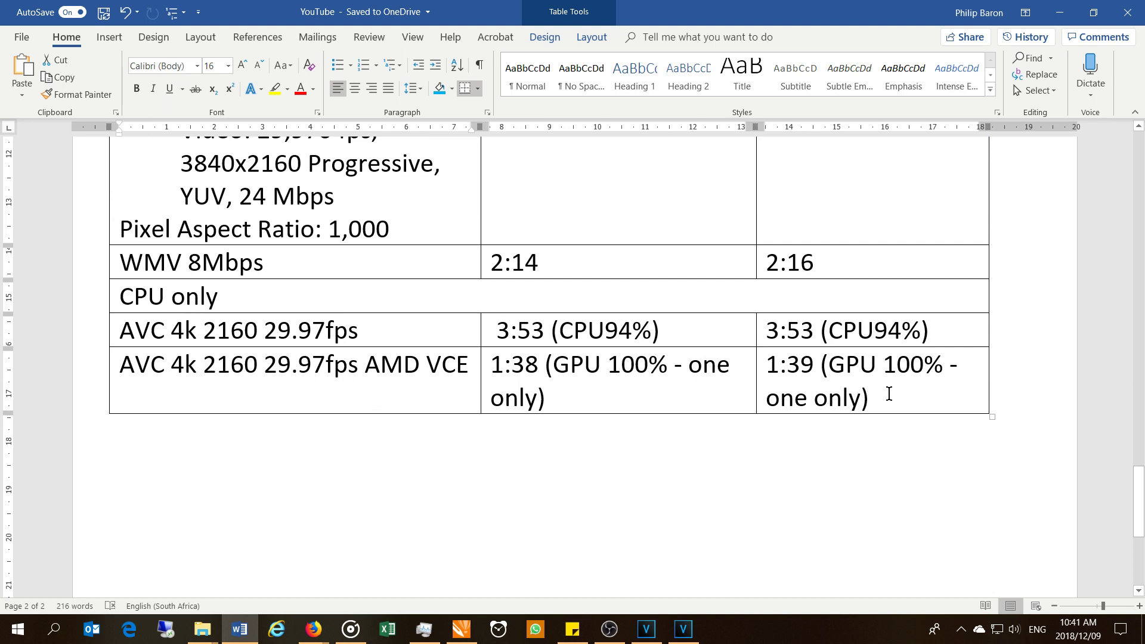
drag(889, 393, 305, 385)
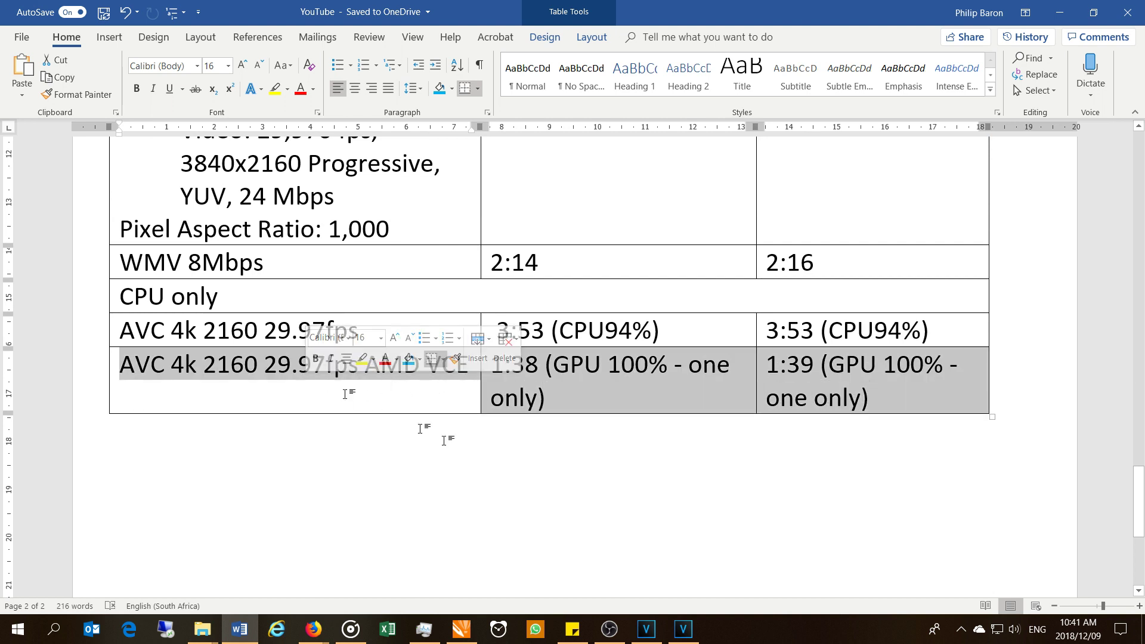
click(629, 497)
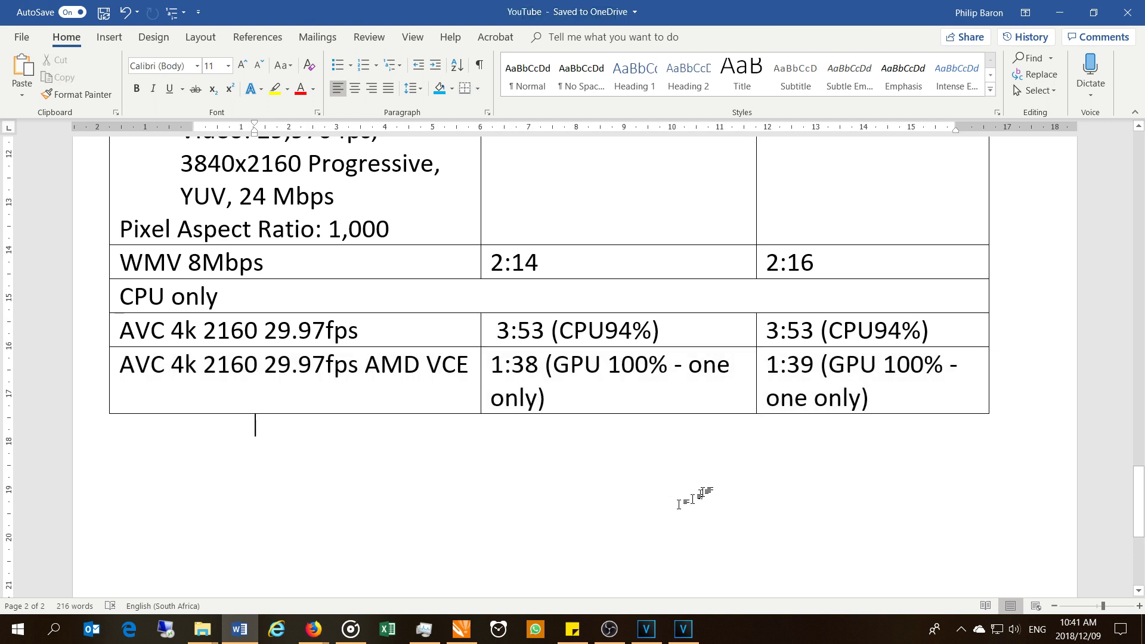
scroll(703, 492, up, 2)
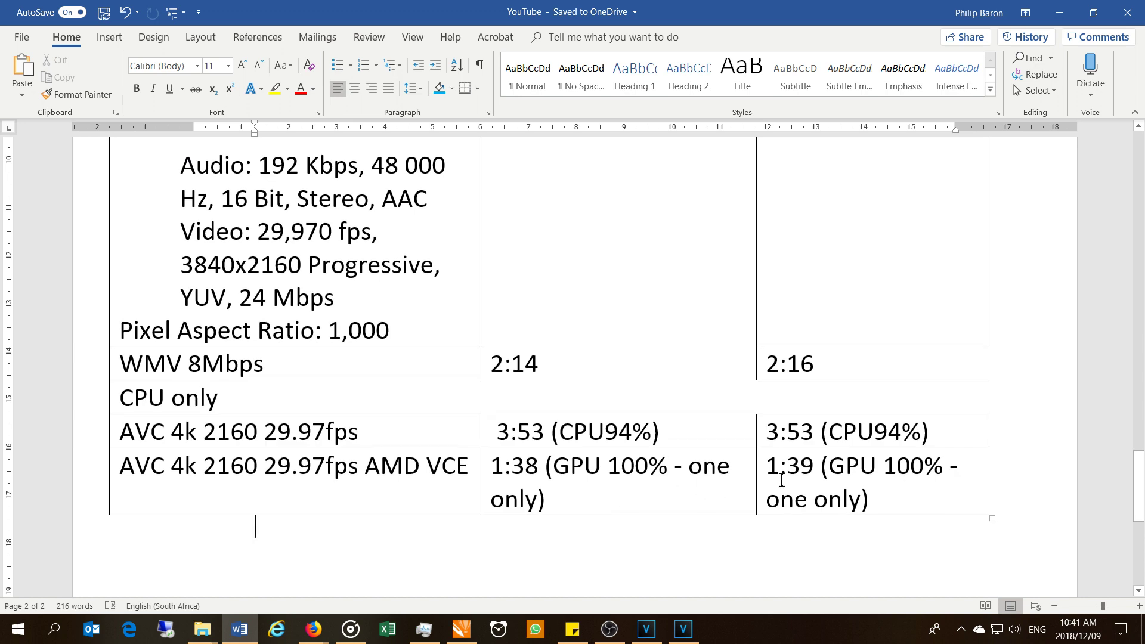
scroll(714, 497, up, 8)
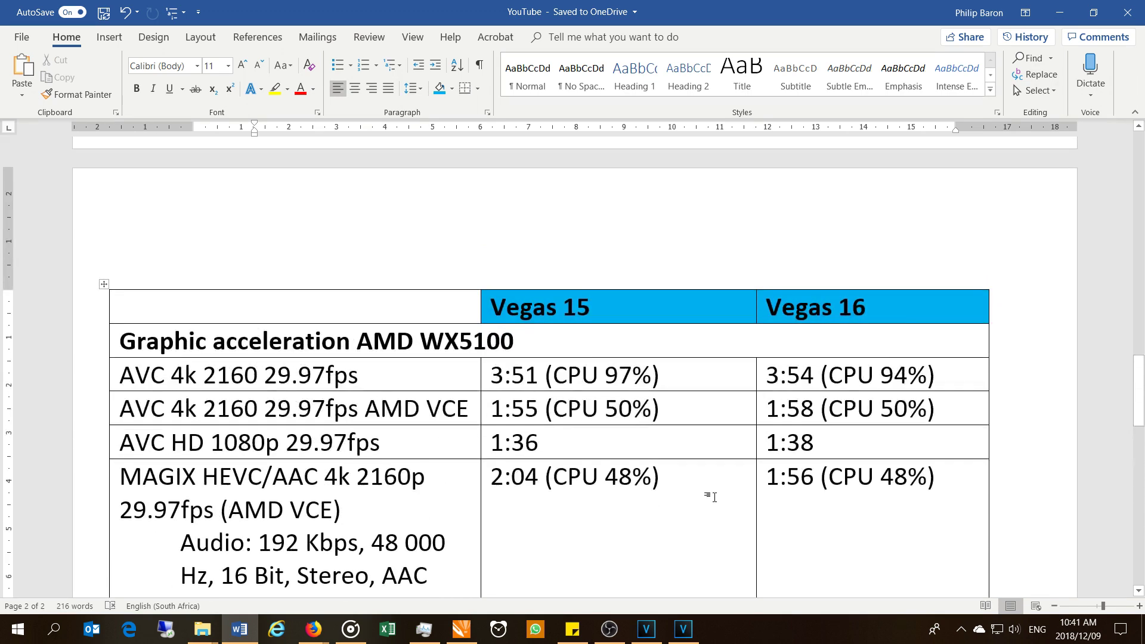